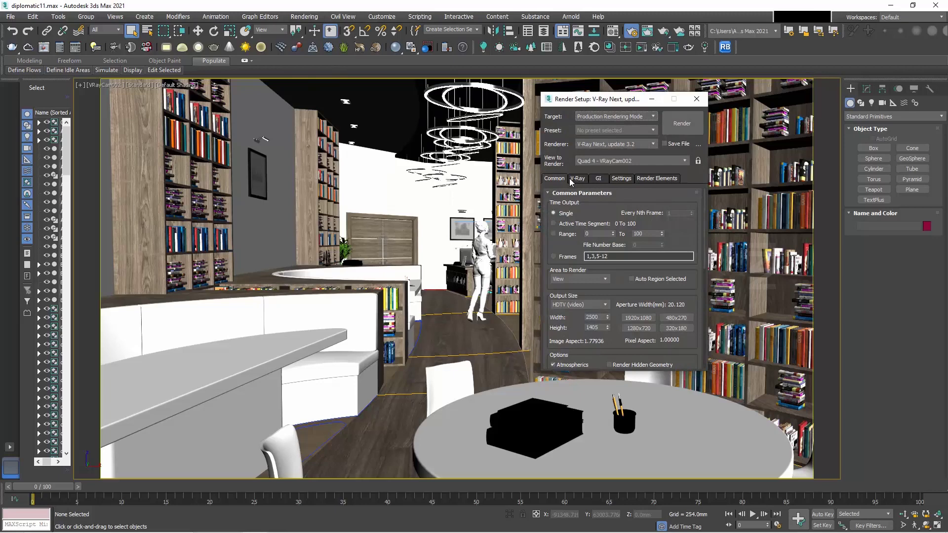
# Assign CoronaRenderer as the production renderer in the render setup.
pyautogui.scroll(-10, 697, 350)
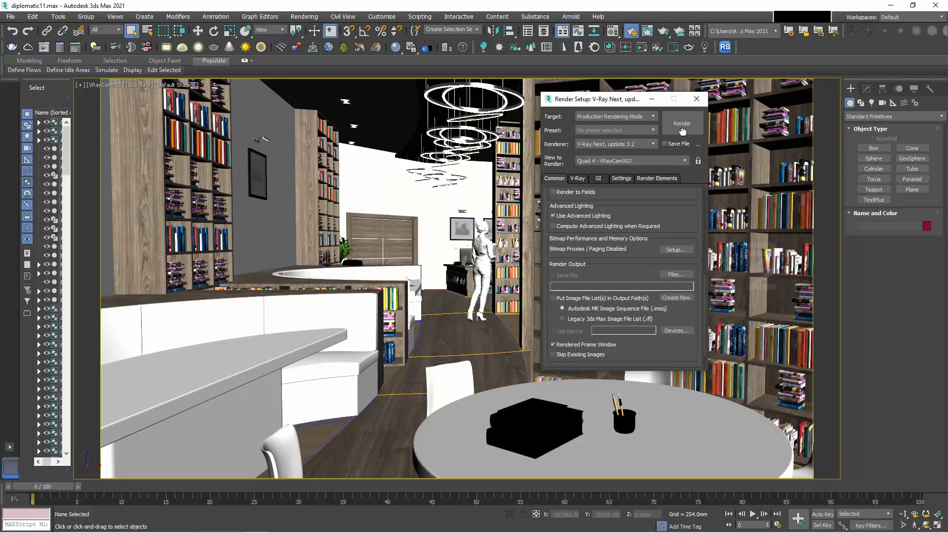
pyautogui.click(660, 362)
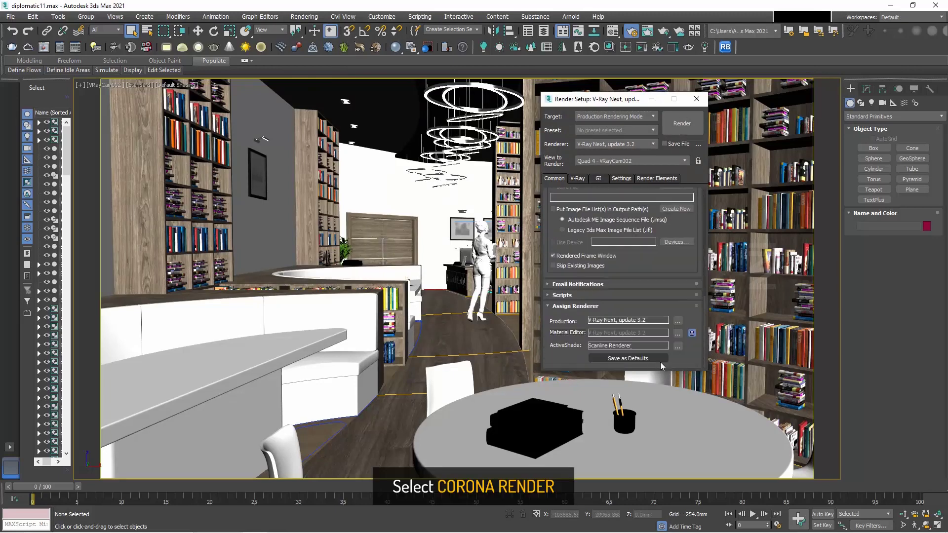
pyautogui.click(677, 320)
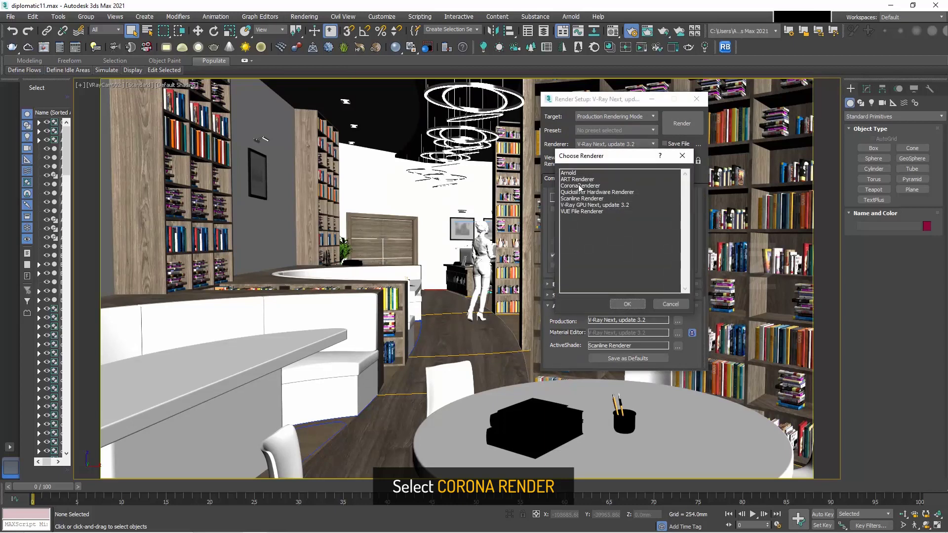
pyautogui.doubleClick(581, 186)
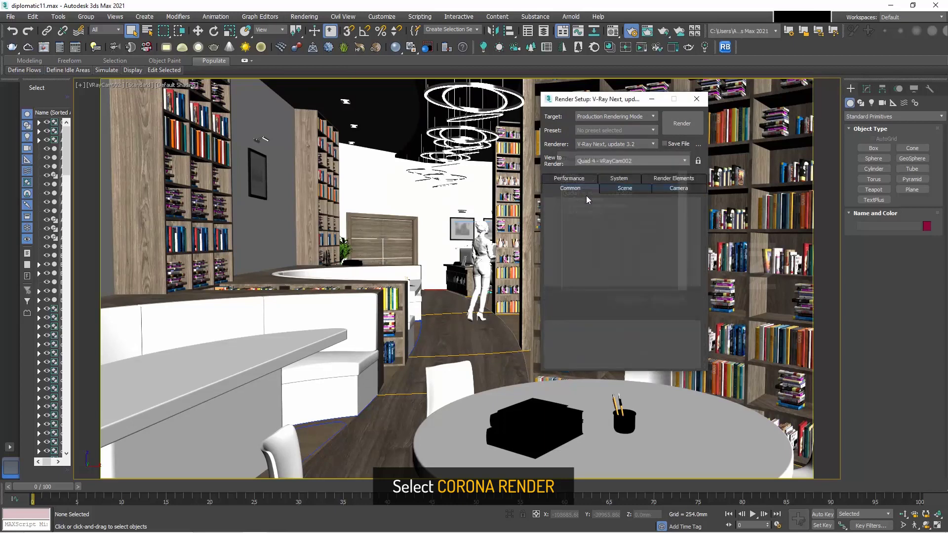
# Set the scene's denoising mode to Corona High Quality.
pyautogui.click(621, 191)
pyautogui.scroll(-3, 628, 312)
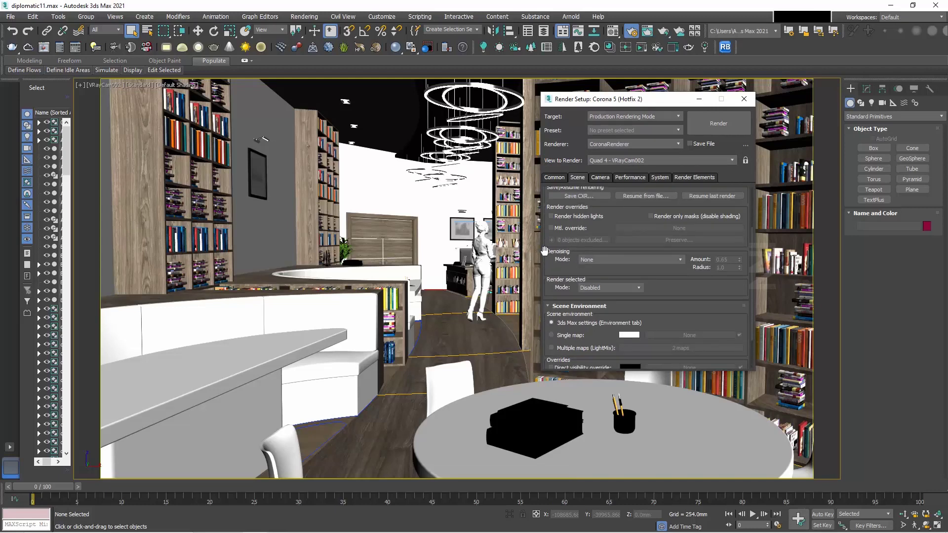
pyautogui.click(610, 260)
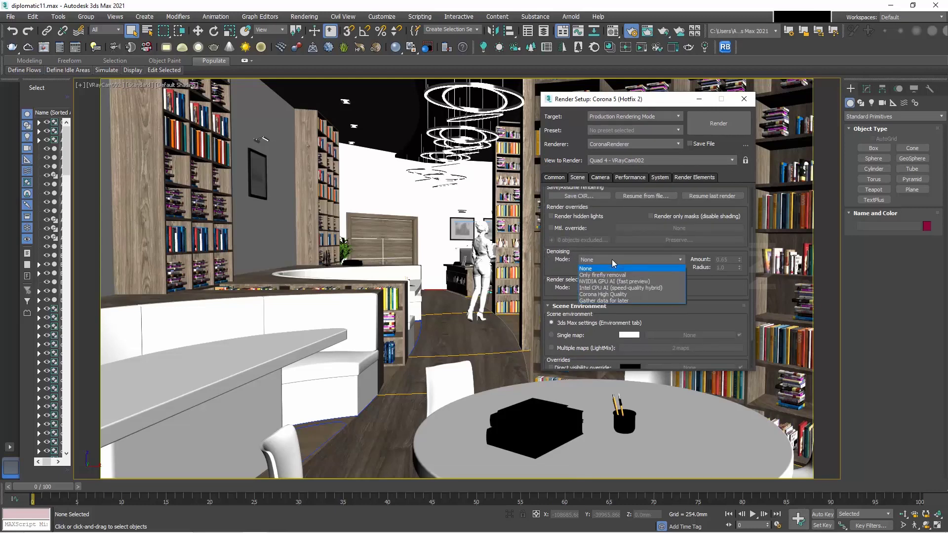
pyautogui.click(640, 297)
# Switch the scene environment to a single map, assign a CoronaSky map to it, and close the render setup.
pyautogui.scroll(-3, 657, 291)
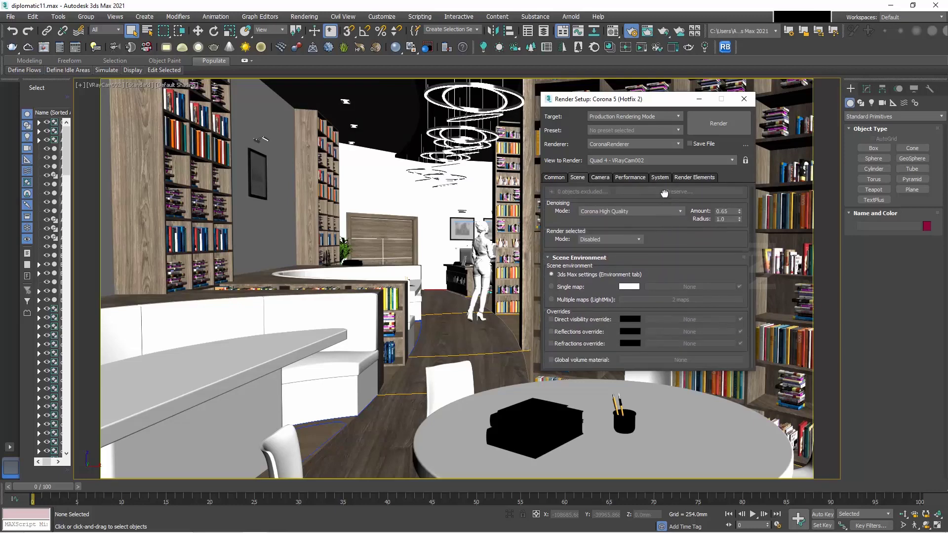
pyautogui.click(557, 290)
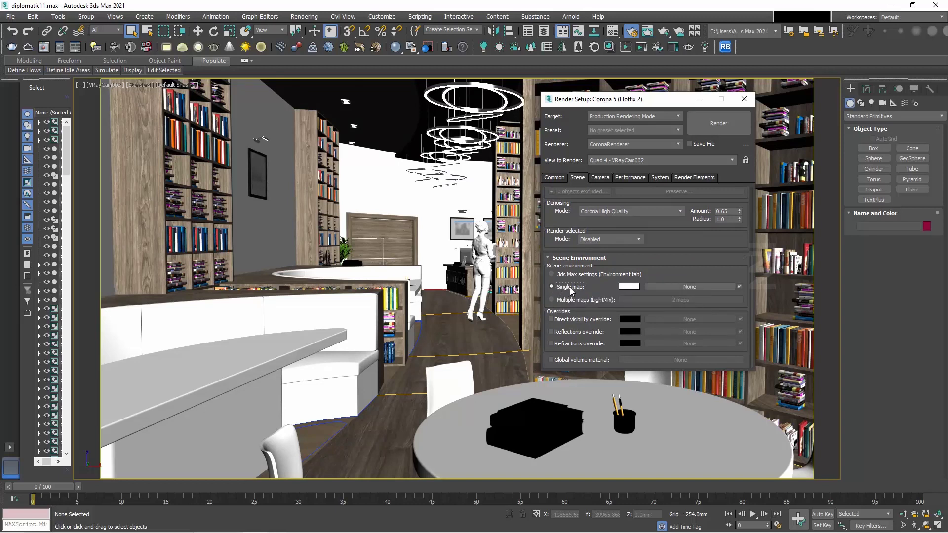
pyautogui.click(703, 287)
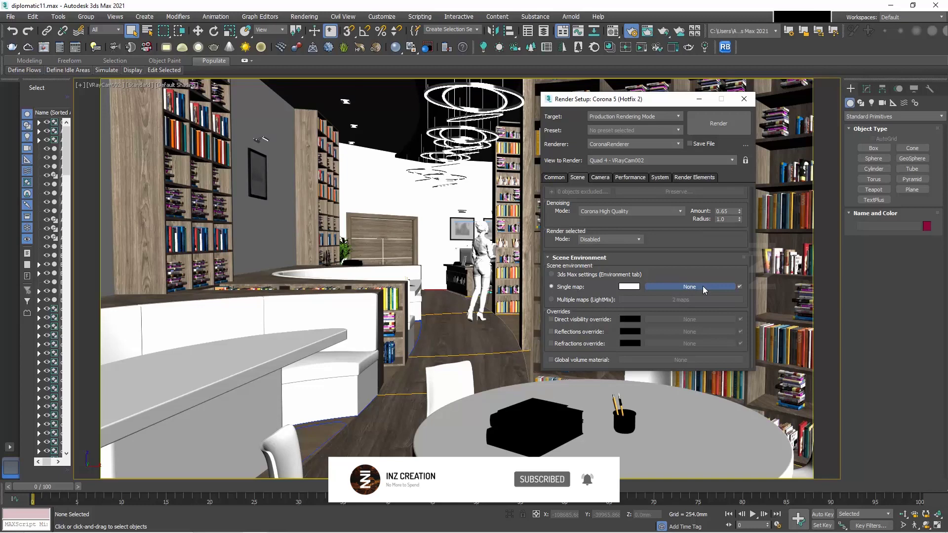
pyautogui.moveTo(707, 204); pyautogui.dragTo(713, 319)
pyautogui.click(316, 418)
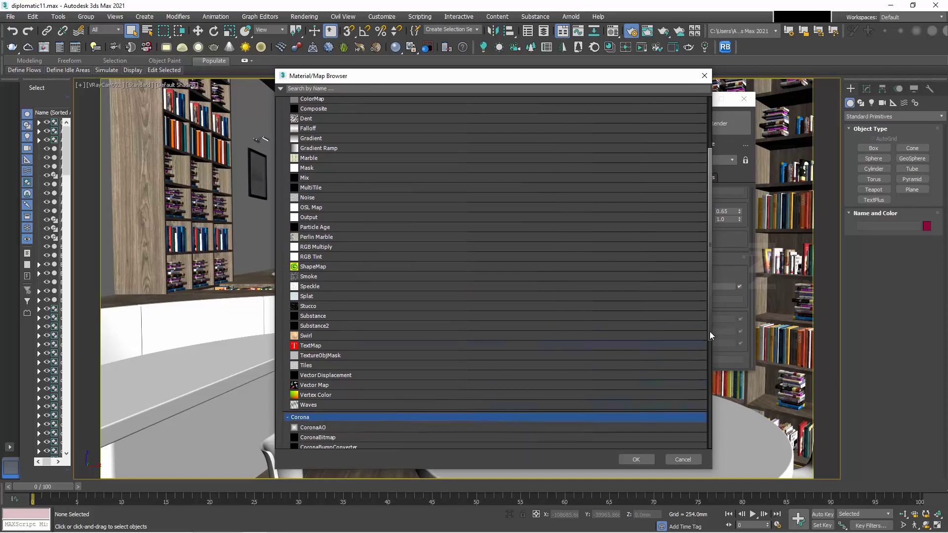
pyautogui.moveTo(709, 287); pyautogui.dragTo(684, 396)
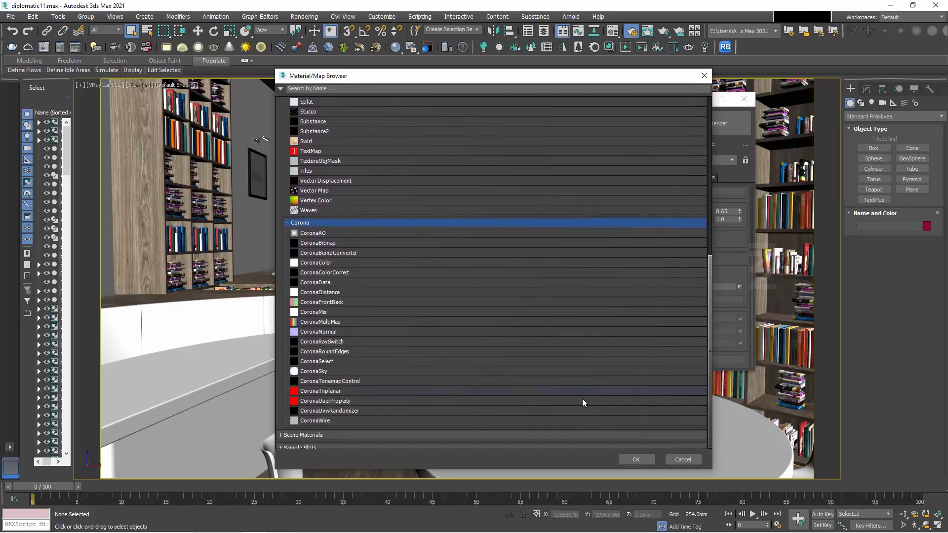
pyautogui.click(320, 371)
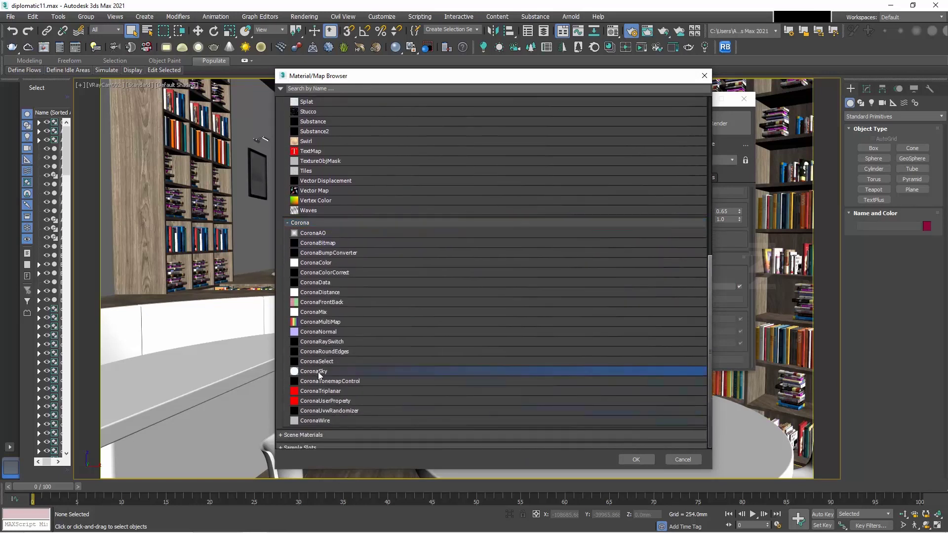
pyautogui.click(635, 459)
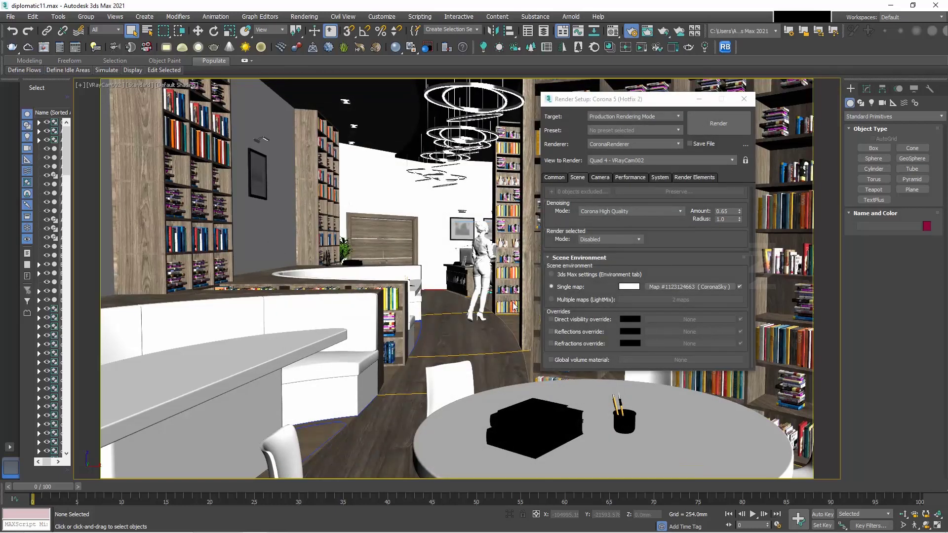
pyautogui.click(745, 99)
# Convert all of the scene's V-Ray materials, maps and lights with Corona Converter, keeping its default options, and close the converter.
pyautogui.click(517, 265)
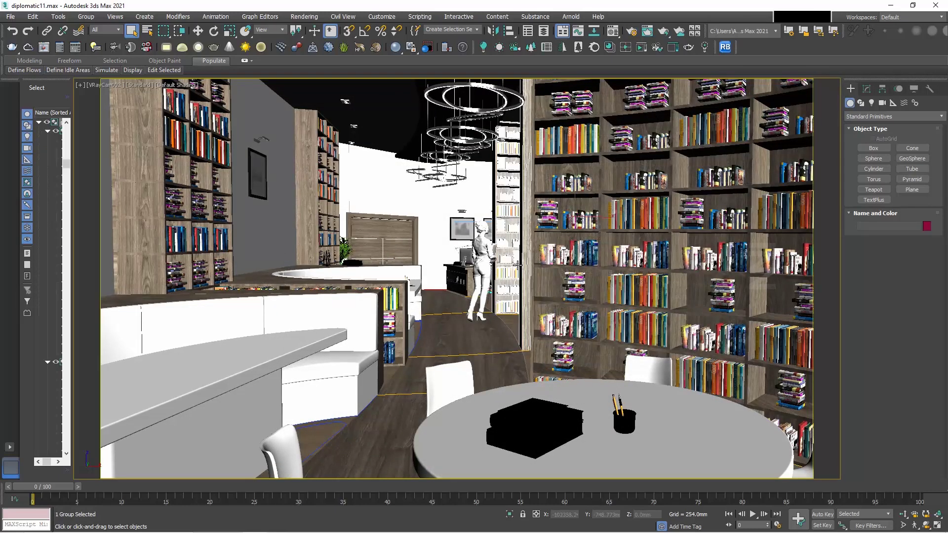
pyautogui.rightClick(515, 260)
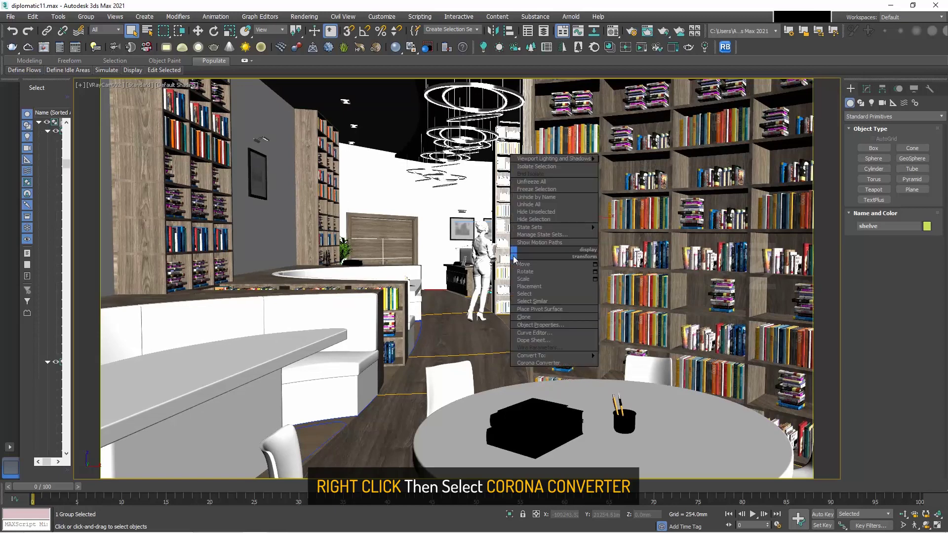
pyautogui.click(568, 367)
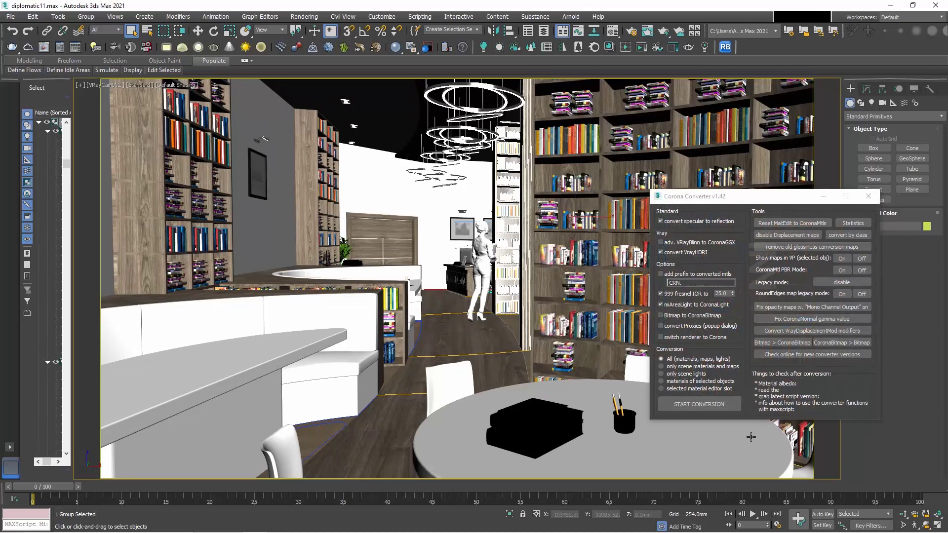
pyautogui.click(702, 406)
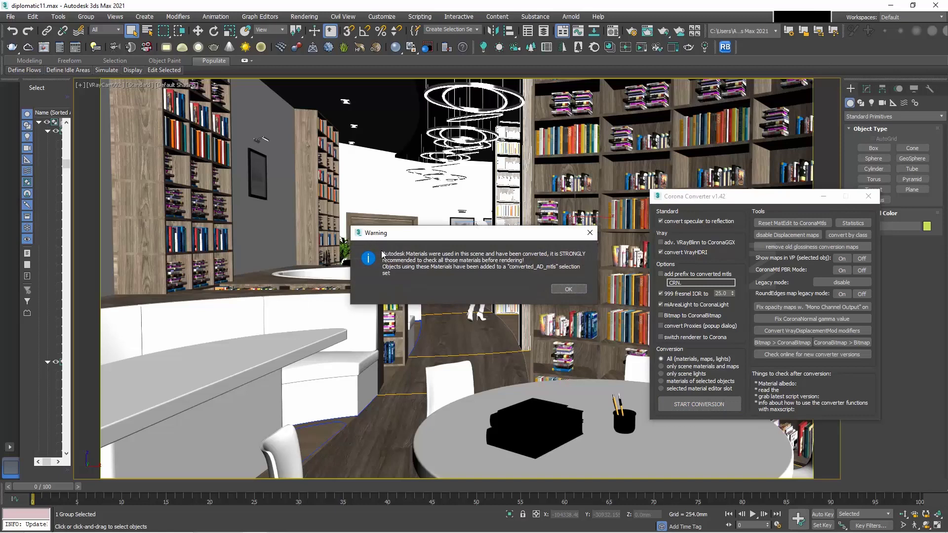
pyautogui.click(566, 289)
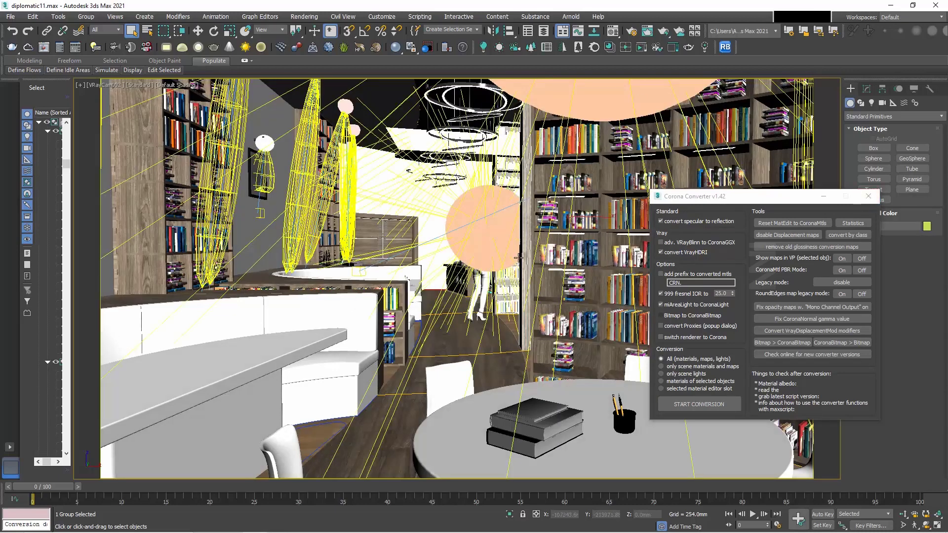
pyautogui.click(869, 196)
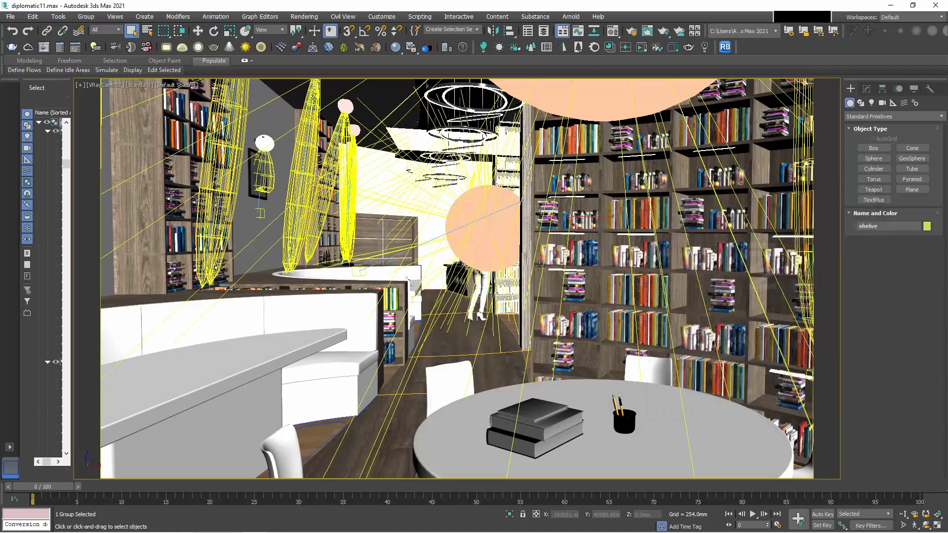
# Run a test render of the camera view to check LightMix availability, cancel it, and close the frame buffer.
pyautogui.click(468, 262)
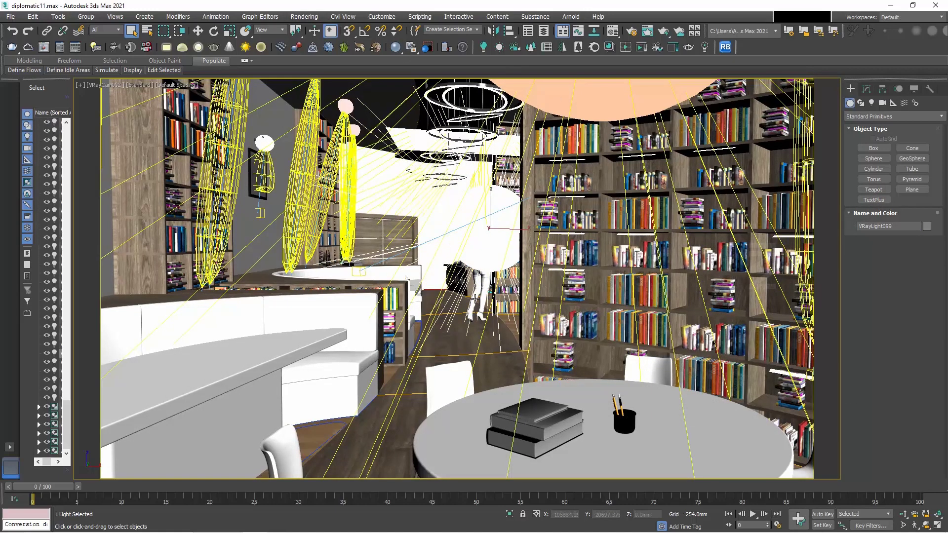
pyautogui.click(664, 33)
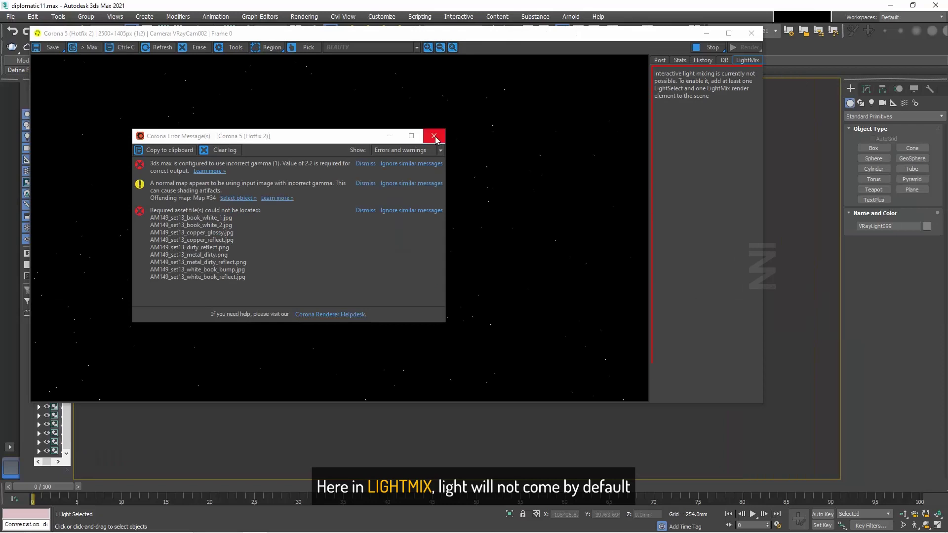
pyautogui.click(434, 136)
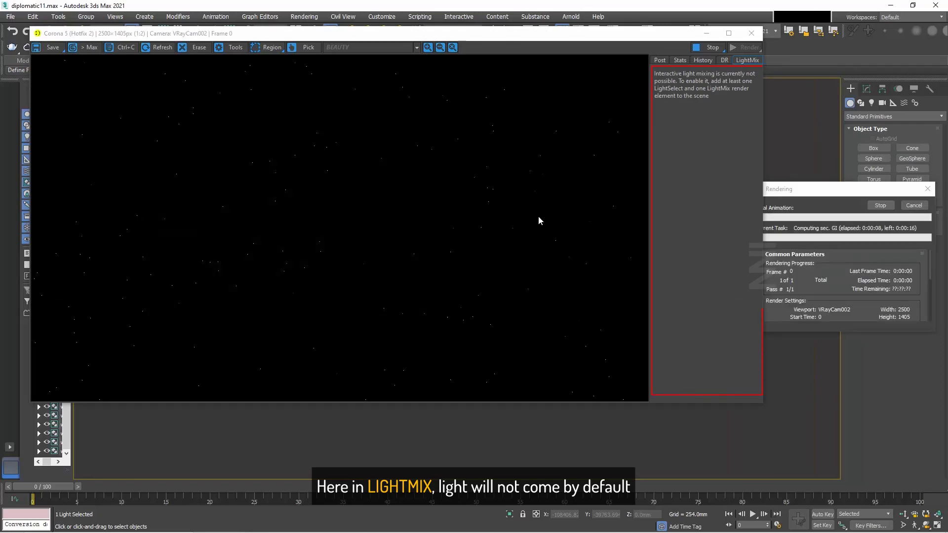
pyautogui.moveTo(654, 73); pyautogui.dragTo(718, 113)
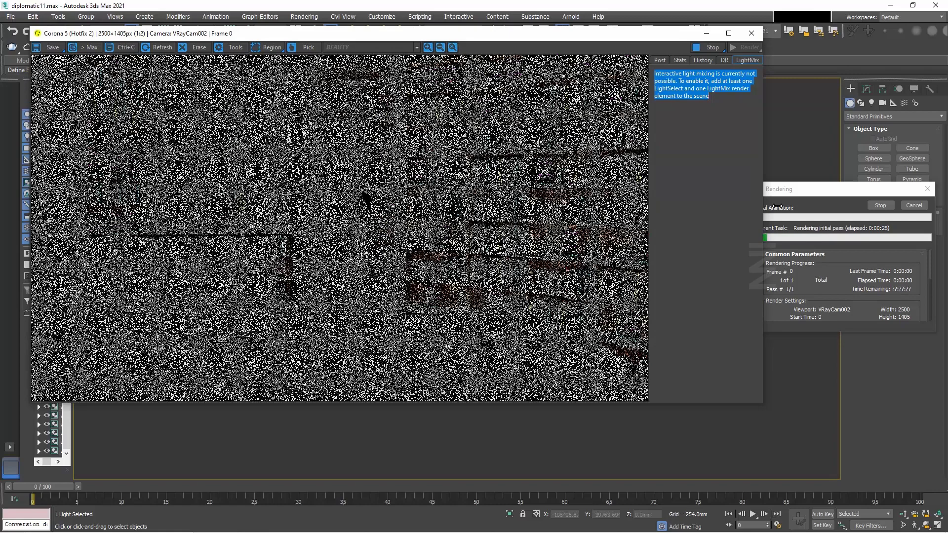
pyautogui.click(911, 206)
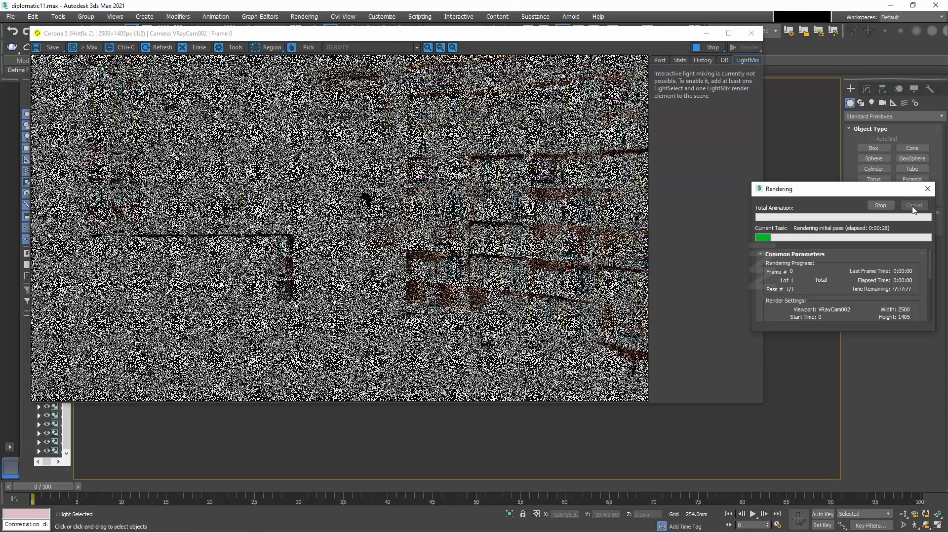
pyautogui.click(751, 33)
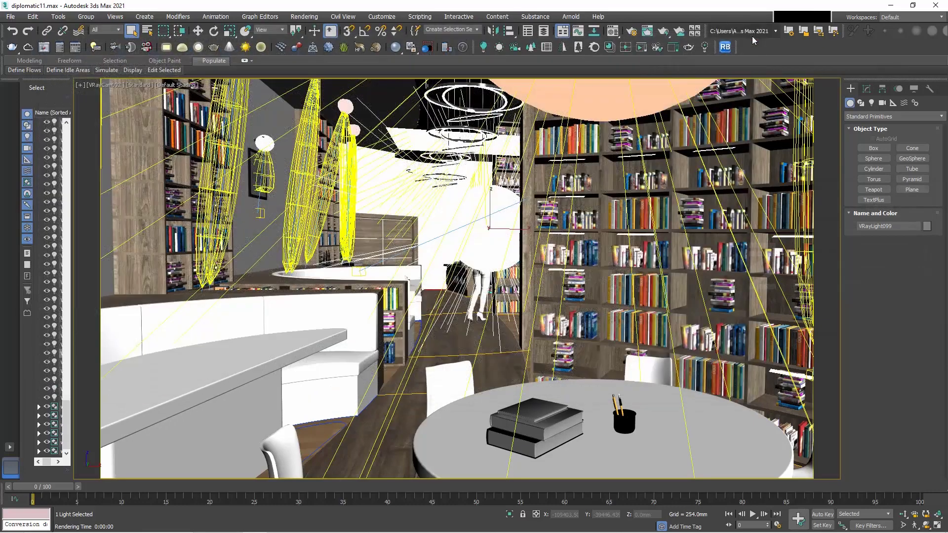
# Set up Corona Interactive LightMix with layers separated by Grouped Lights and generate the render elements.
pyautogui.click(308, 18)
pyautogui.click(318, 67)
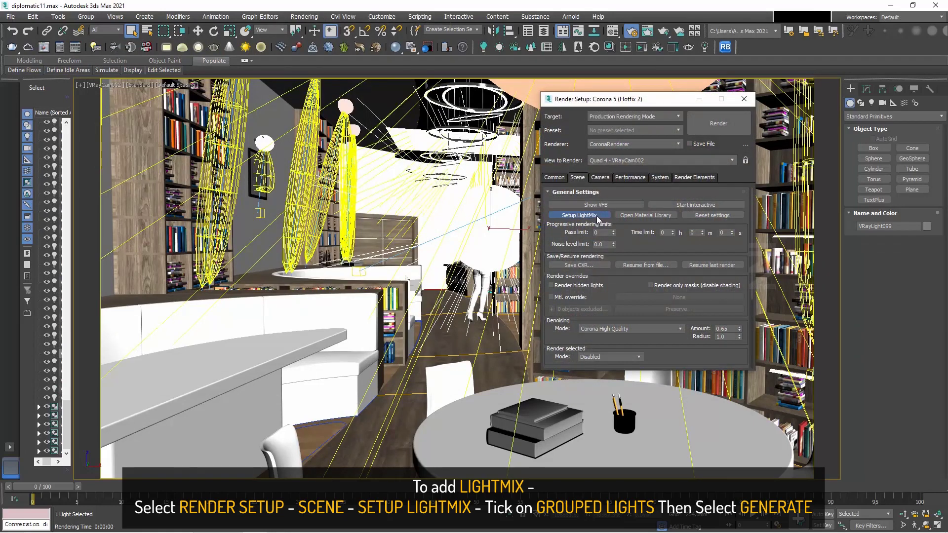
pyautogui.click(574, 215)
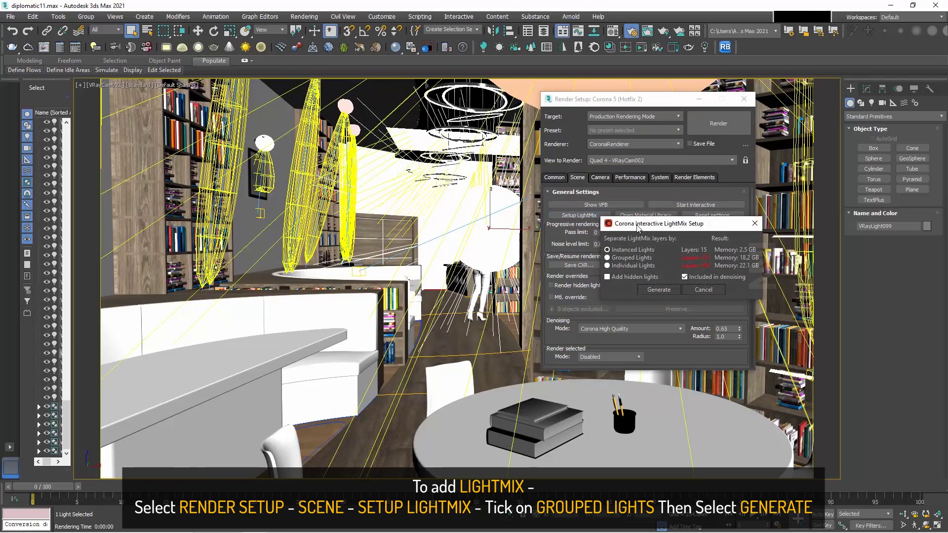
pyautogui.click(607, 258)
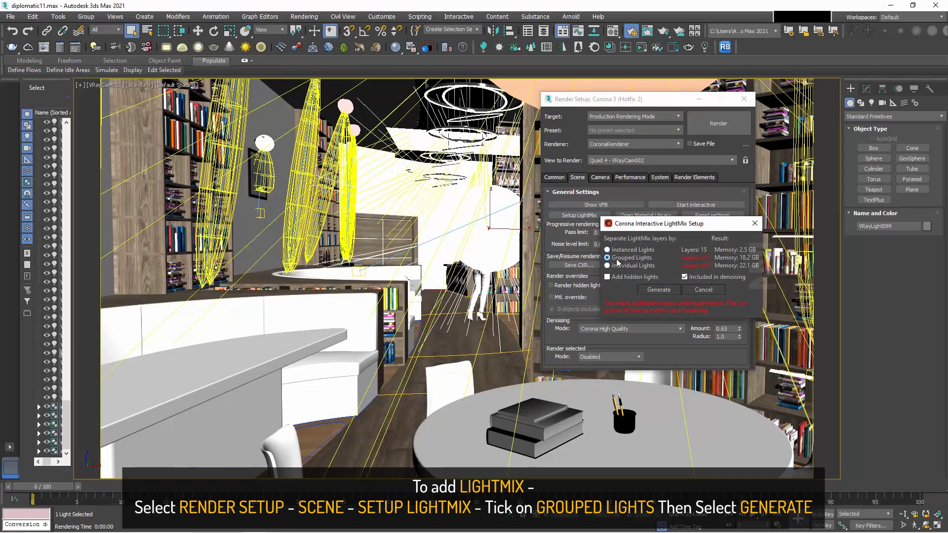
pyautogui.click(660, 290)
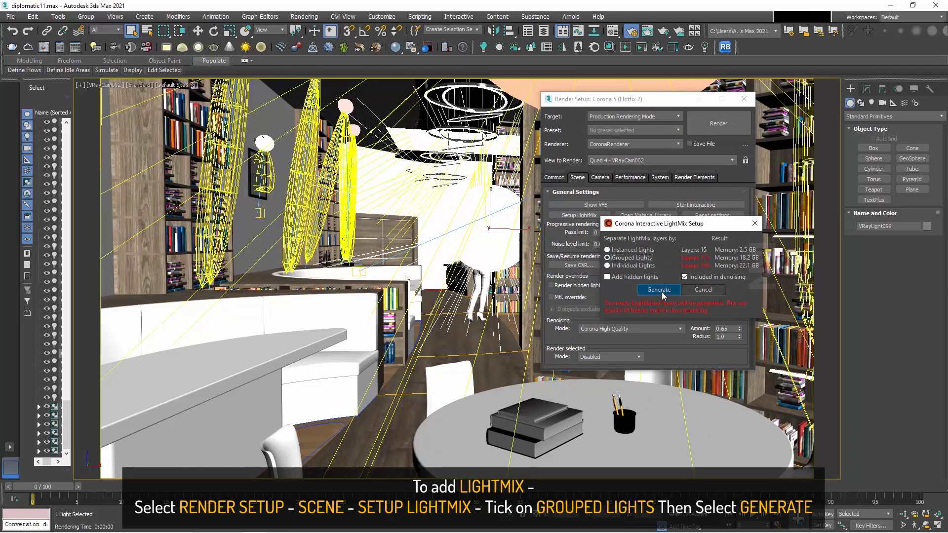
# Render the camera view again to review the LightMix layers, cancel it, and close the render and error windows.
pyautogui.click(719, 126)
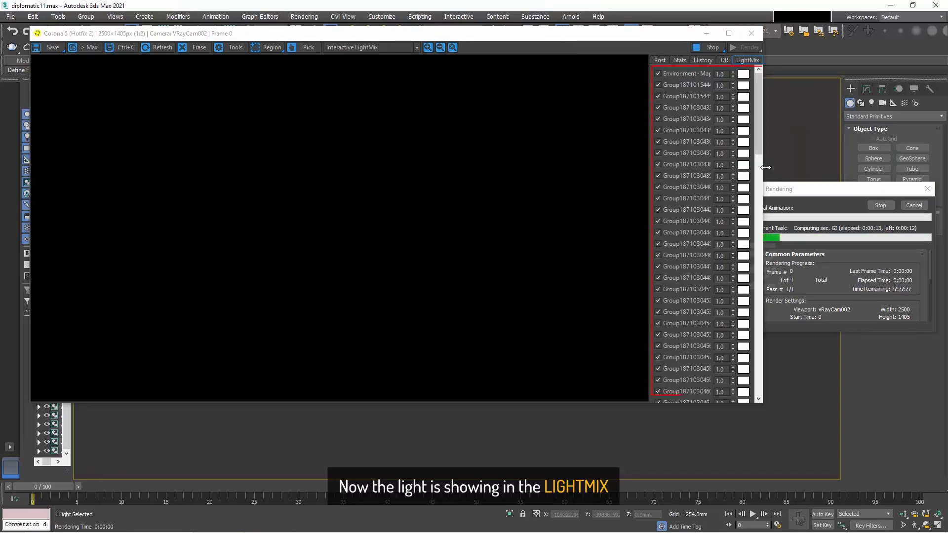
pyautogui.moveTo(756, 137); pyautogui.dragTo(758, 74)
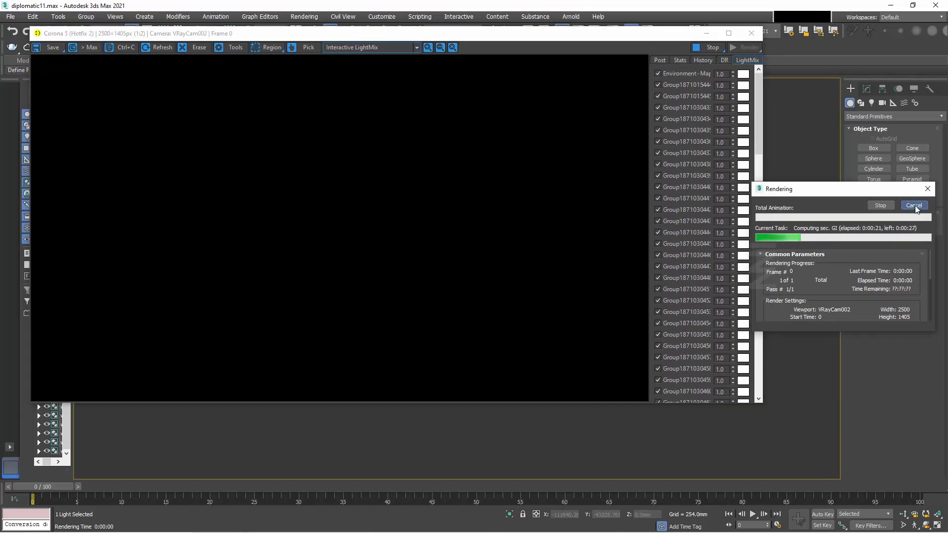
pyautogui.click(750, 33)
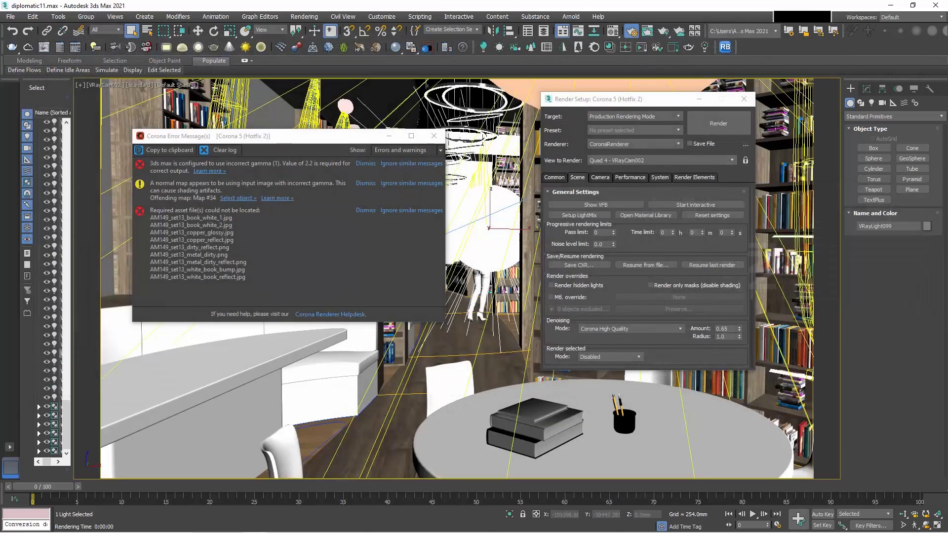
pyautogui.click(434, 136)
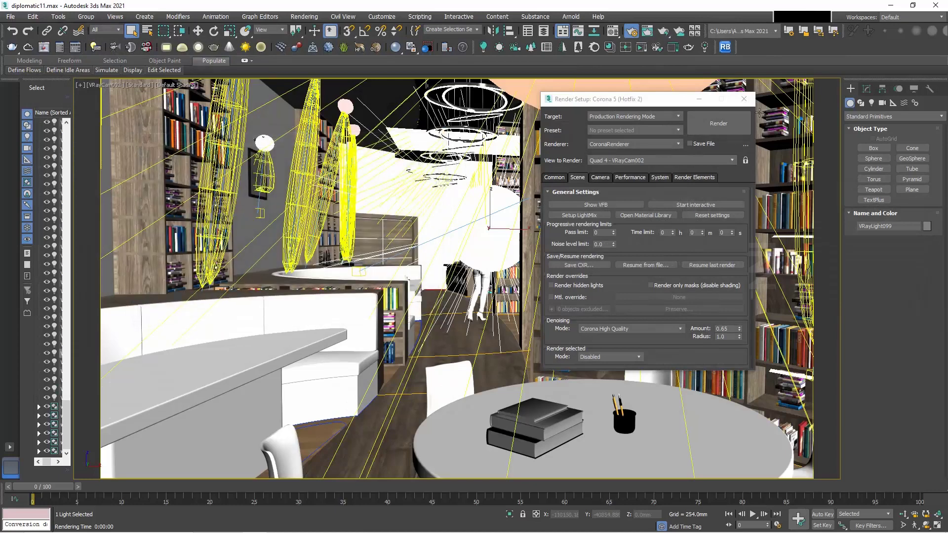
pyautogui.click(744, 100)
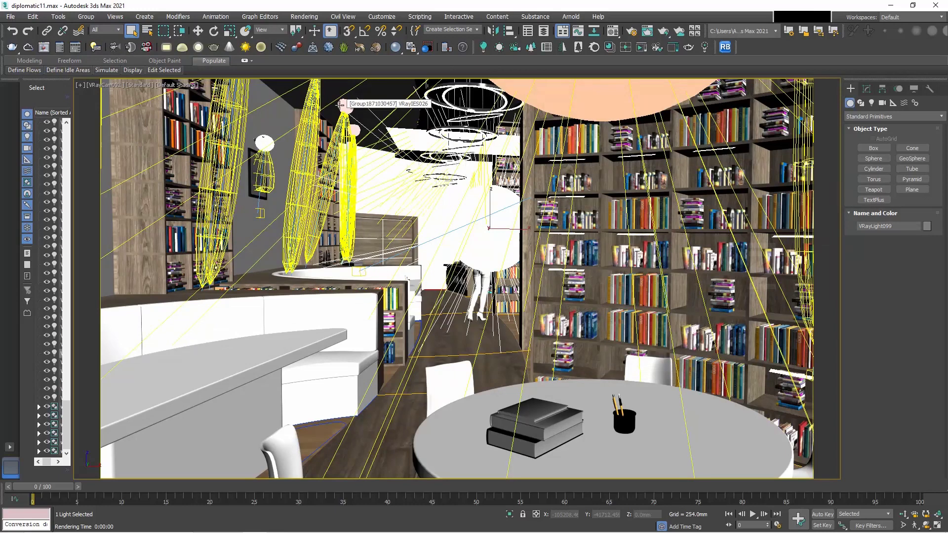
# Select the two spotlight groups hanging beside the wall in the camera view and isolate them in the top view.
pyautogui.click(340, 104)
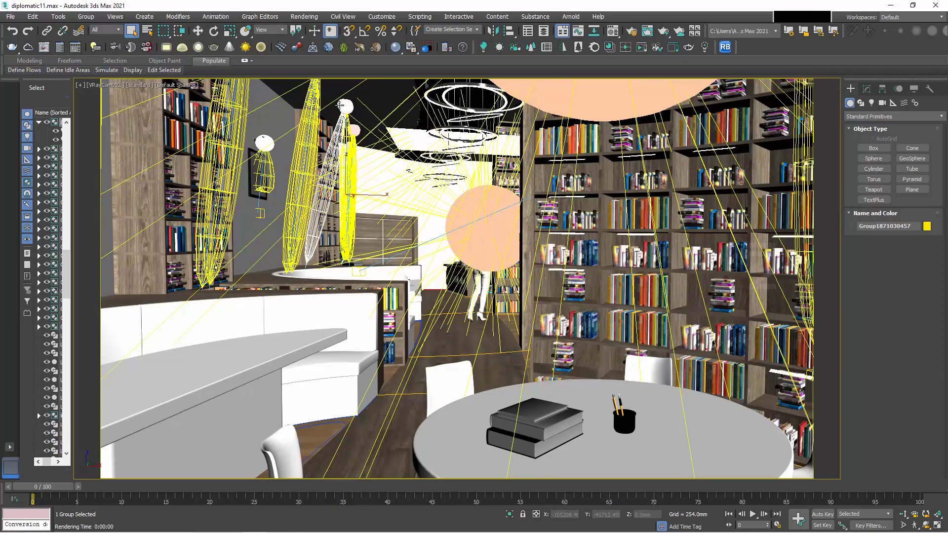
pyautogui.keyDown('ctrl'); pyautogui.click(314, 93); pyautogui.keyUp('ctrl')
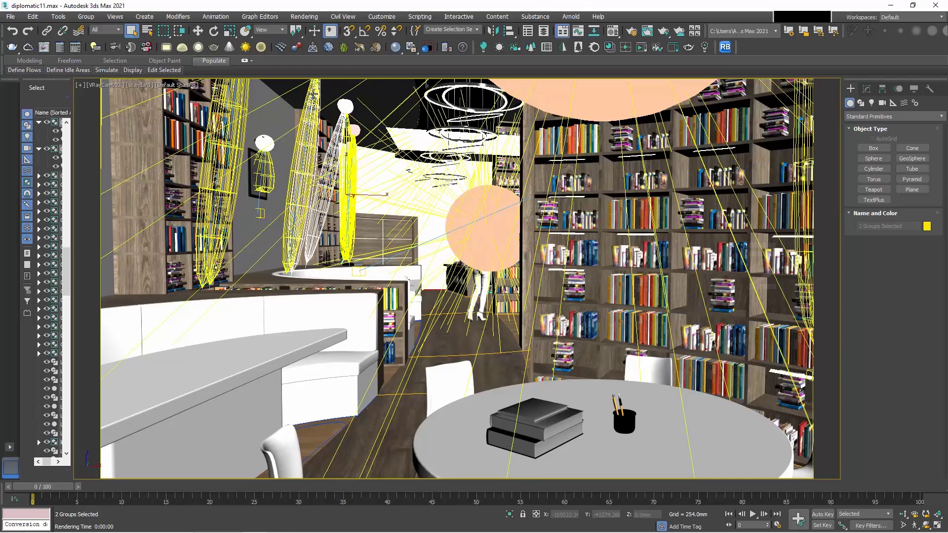
pyautogui.press('w')
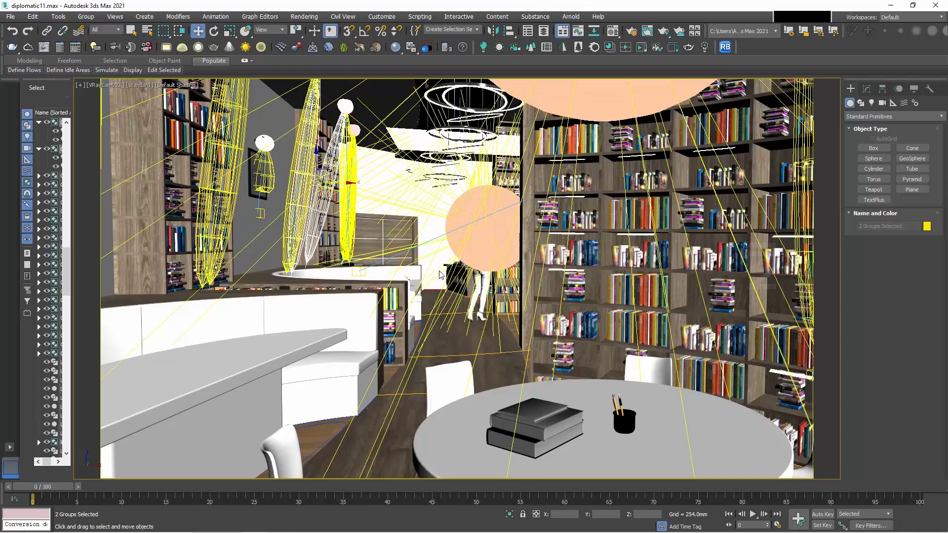
pyautogui.press('t')
pyautogui.scroll(-3, 440, 271)
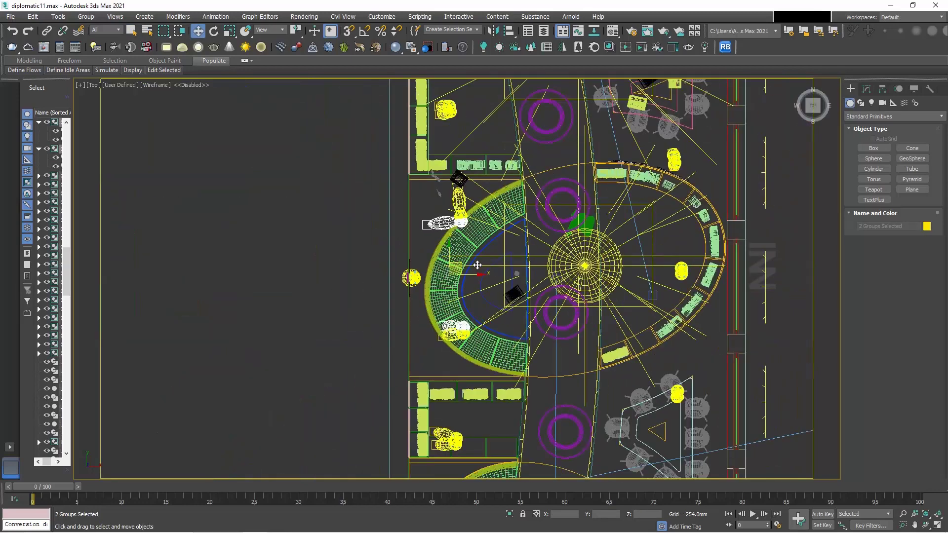
pyautogui.hotkey('alt', 'q')
pyautogui.click(576, 234)
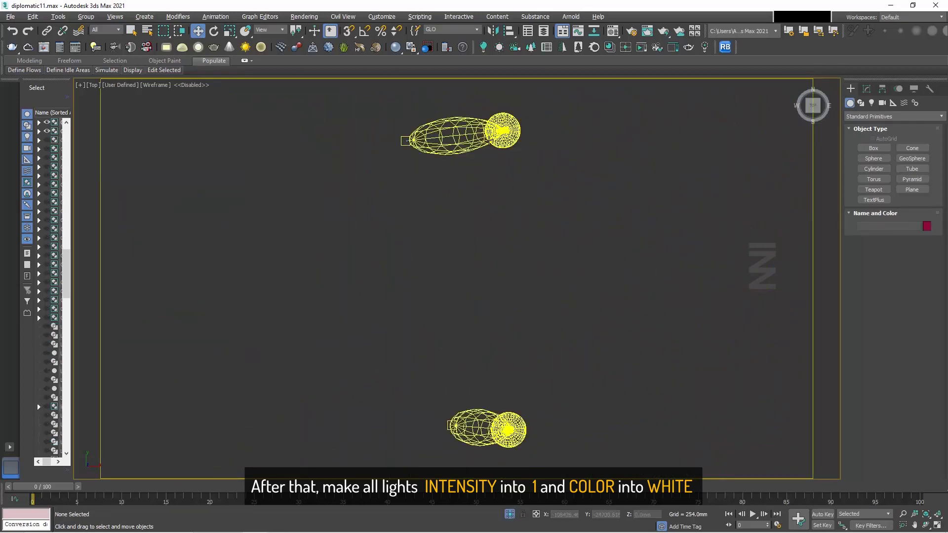
# Open the upper isolated spotlight group and set its light to intensity 1 with a white direct-input colour.
pyautogui.click(489, 140)
pyautogui.click(86, 16)
pyautogui.click(96, 44)
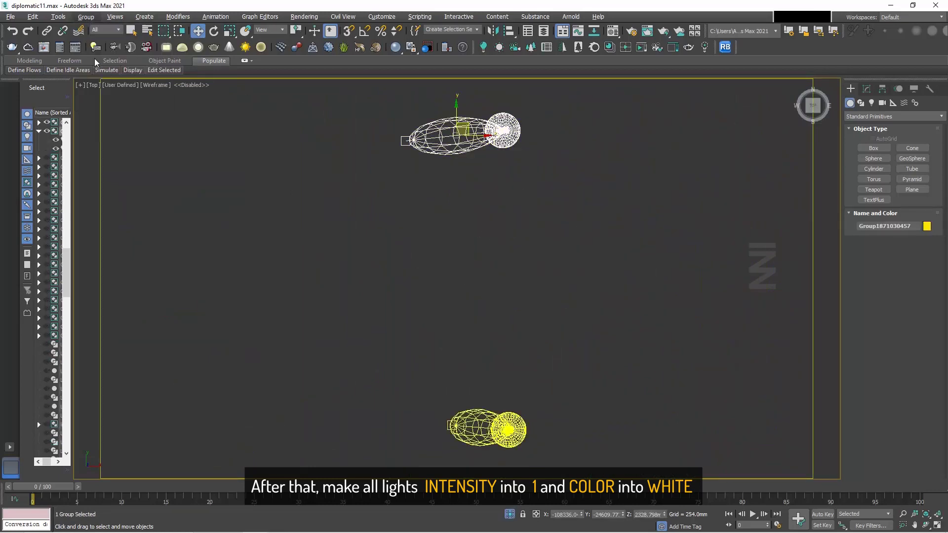
pyautogui.click(511, 143)
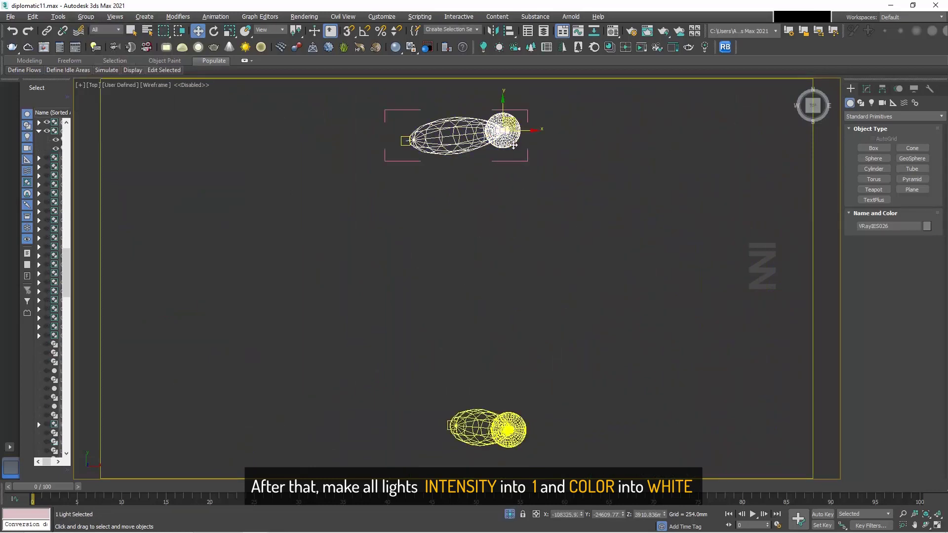
pyautogui.click(866, 88)
pyautogui.doubleClick(870, 252)
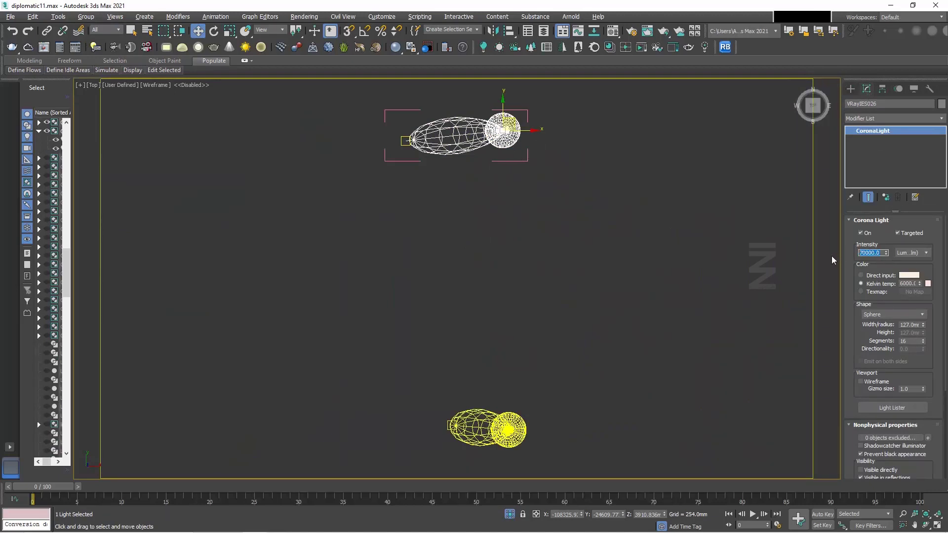
pyautogui.write('1')
pyautogui.click(860, 275)
pyautogui.click(913, 275)
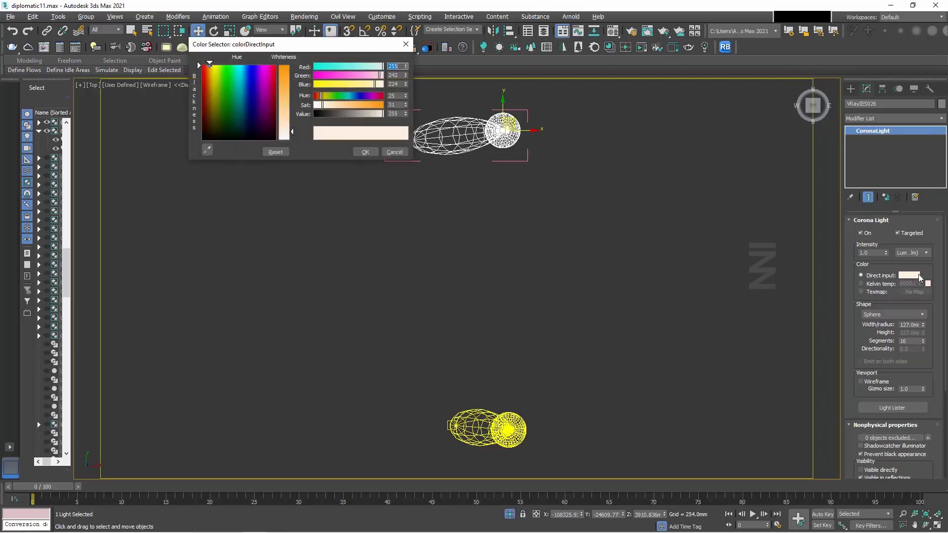
pyautogui.moveTo(294, 134); pyautogui.dragTo(292, 141)
pyautogui.click(366, 152)
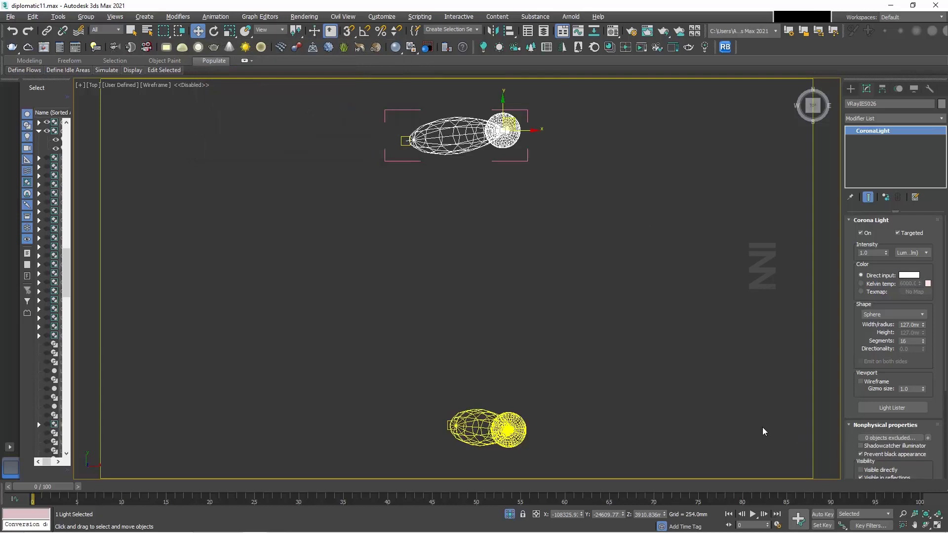
# Set the light's radius to 10 mm, close its group, and exit isolation.
pyautogui.moveTo(850, 309); pyautogui.dragTo(852, 244)
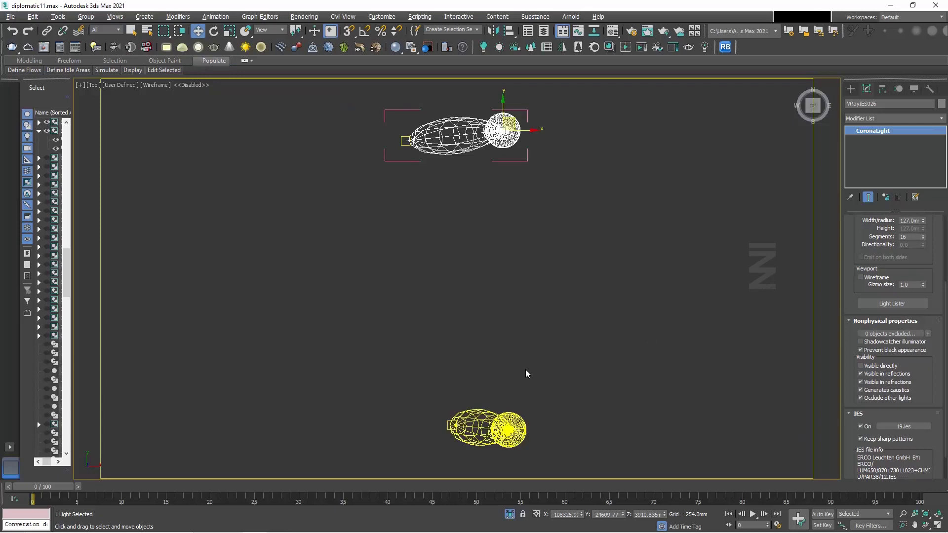
pyautogui.moveTo(851, 238); pyautogui.dragTo(851, 292)
pyautogui.doubleClick(914, 273)
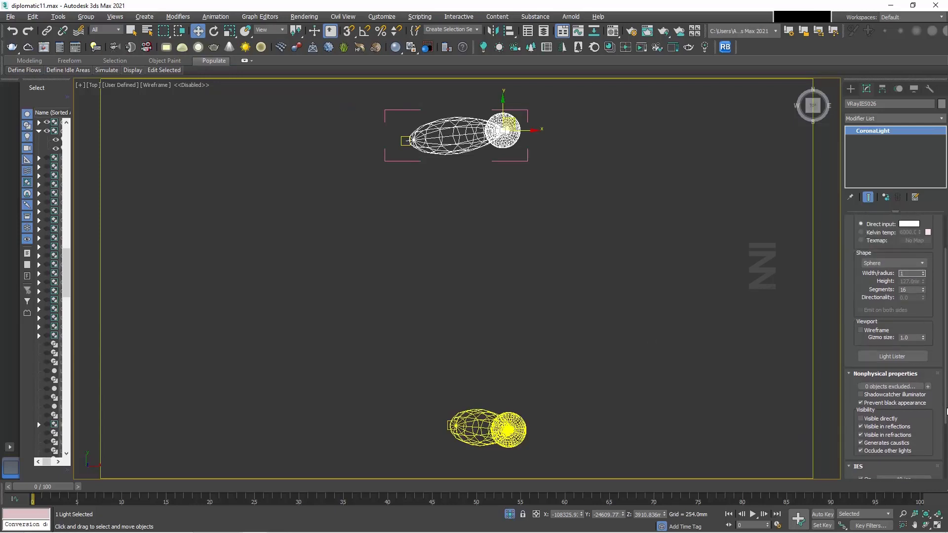
pyautogui.write('10')
pyautogui.press('Return')
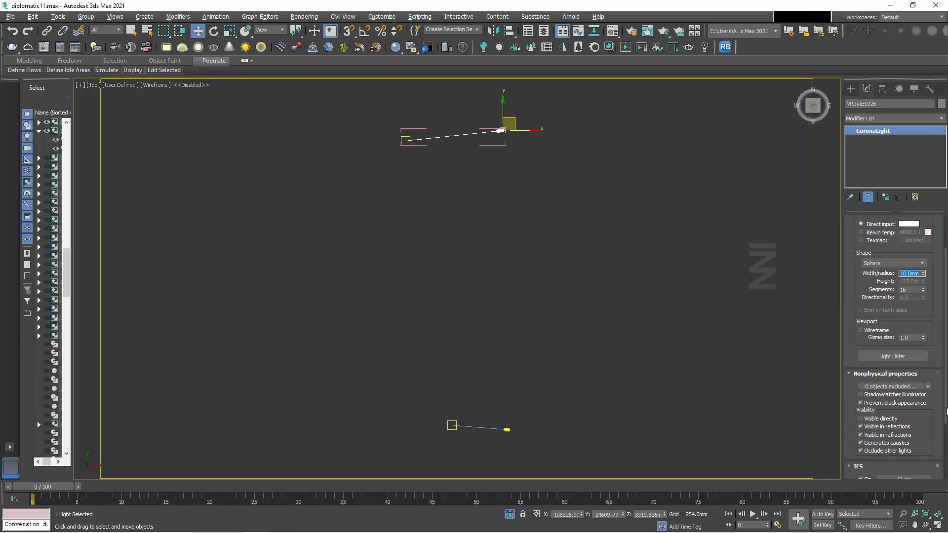
pyautogui.moveTo(574, 235); pyautogui.dragTo(436, 130)
pyautogui.click(86, 18)
pyautogui.click(102, 81)
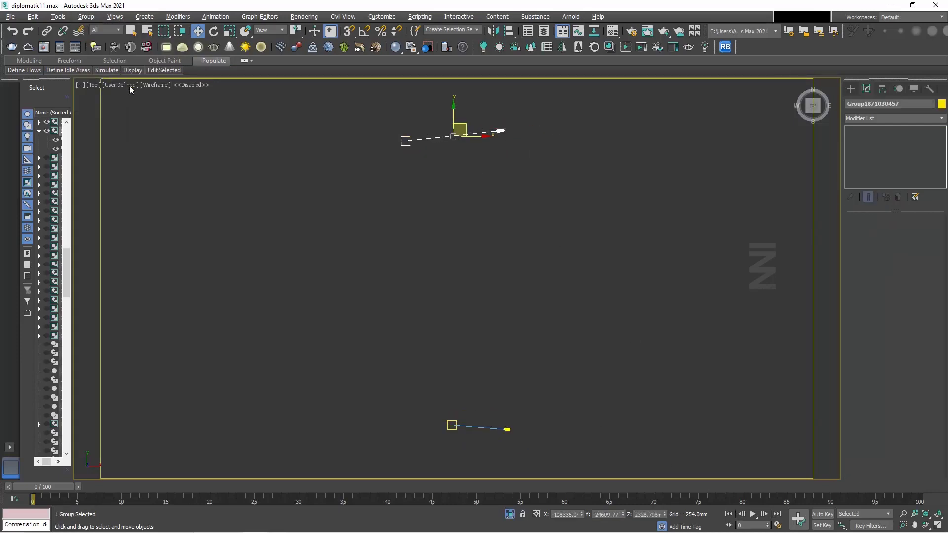
pyautogui.click(504, 516)
# Open the lower spotlight group beside the bottom end of the lower curved bench and set intensity 1, white direct colour and 10 mm radius.
pyautogui.scroll(-2, 461, 292)
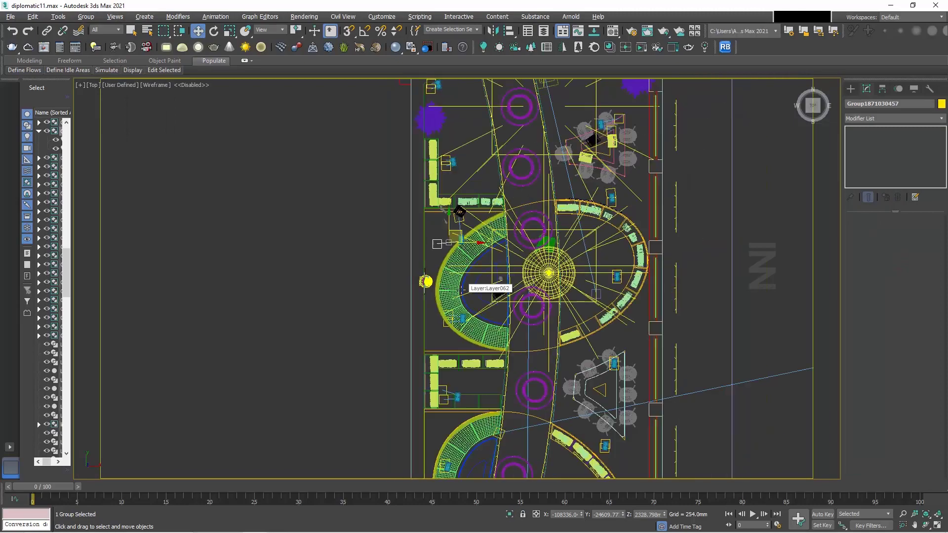
pyautogui.moveTo(473, 365); pyautogui.dragTo(428, 148, button='middle')
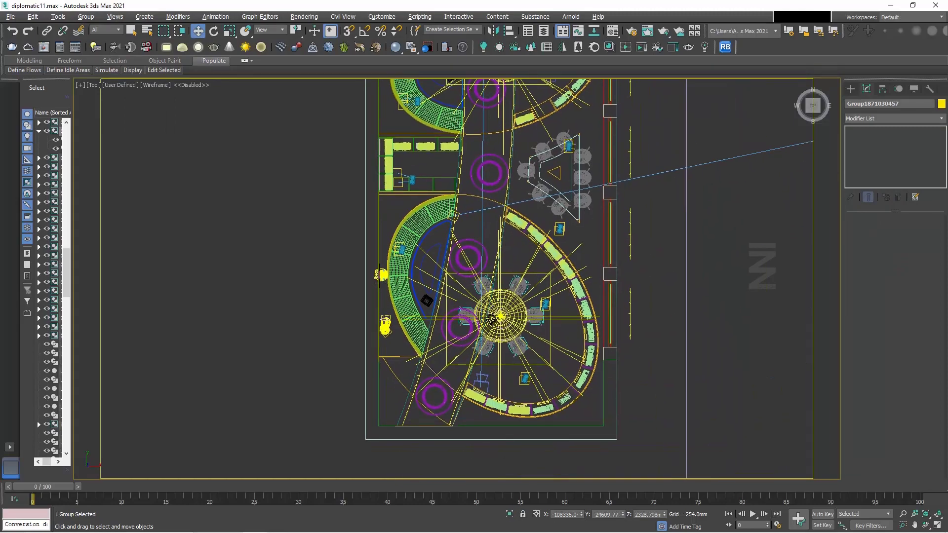
pyautogui.scroll(6, 387, 327)
pyautogui.click(407, 333)
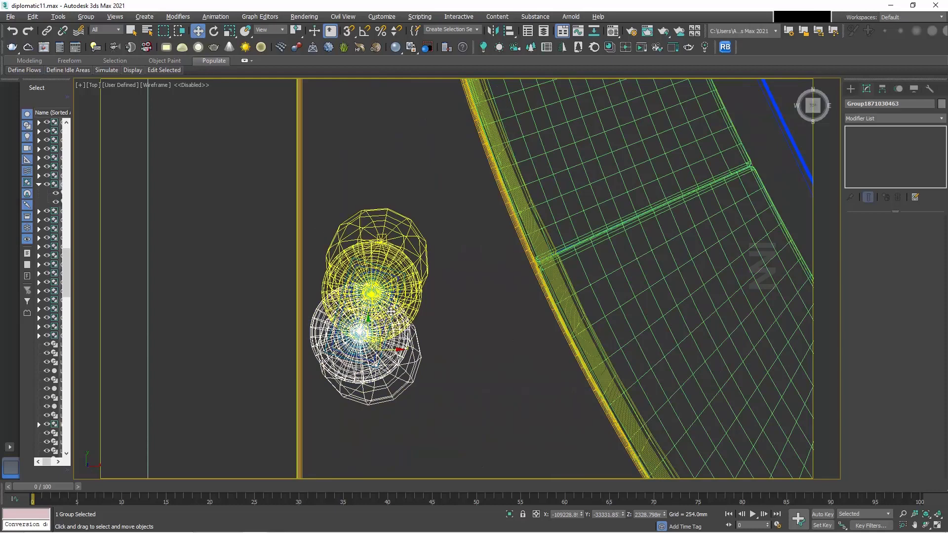
pyautogui.click(85, 18)
pyautogui.click(102, 57)
pyautogui.click(344, 351)
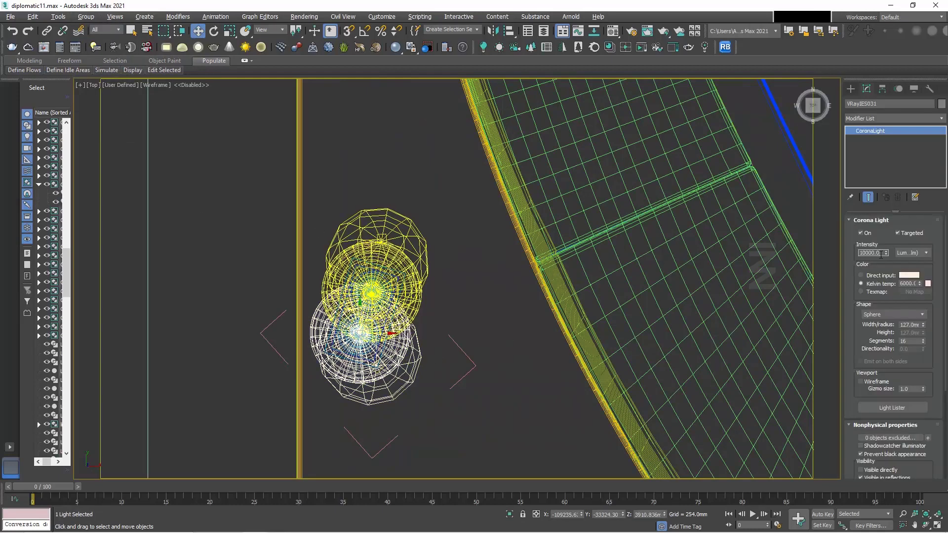
pyautogui.write('1')
pyautogui.click(883, 276)
pyautogui.click(909, 276)
pyautogui.click(296, 136)
pyautogui.click(364, 152)
pyautogui.doubleClick(909, 326)
pyautogui.write('10')
pyautogui.press('Return')
# Open the adjoining upper spotlight group of the pair and set its light to intensity 1 with a white direct-input colour.
pyautogui.click(409, 242)
pyautogui.click(86, 17)
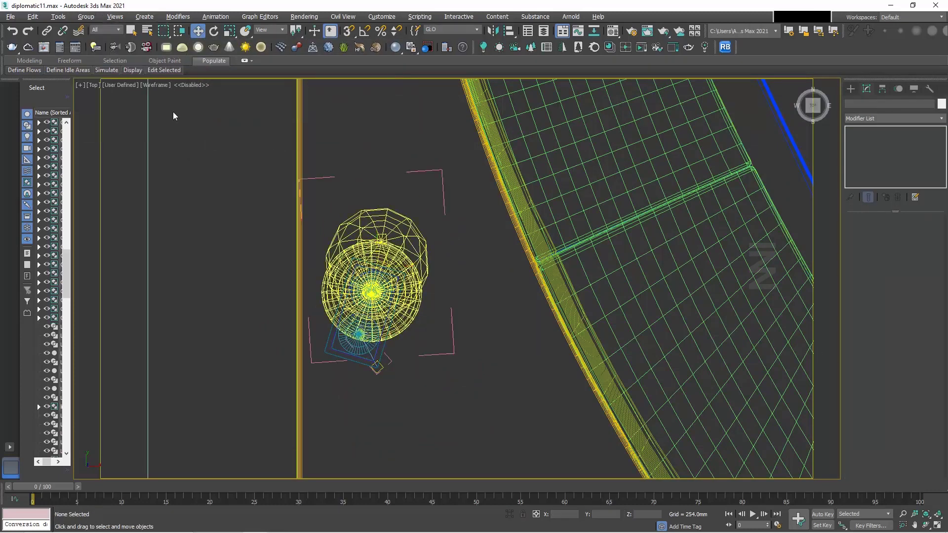
pyautogui.click(100, 57)
pyautogui.click(347, 261)
pyautogui.doubleClick(873, 253)
pyautogui.write('1')
pyautogui.click(875, 277)
pyautogui.click(909, 275)
pyautogui.moveTo(292, 132); pyautogui.dragTo(294, 141)
pyautogui.click(365, 152)
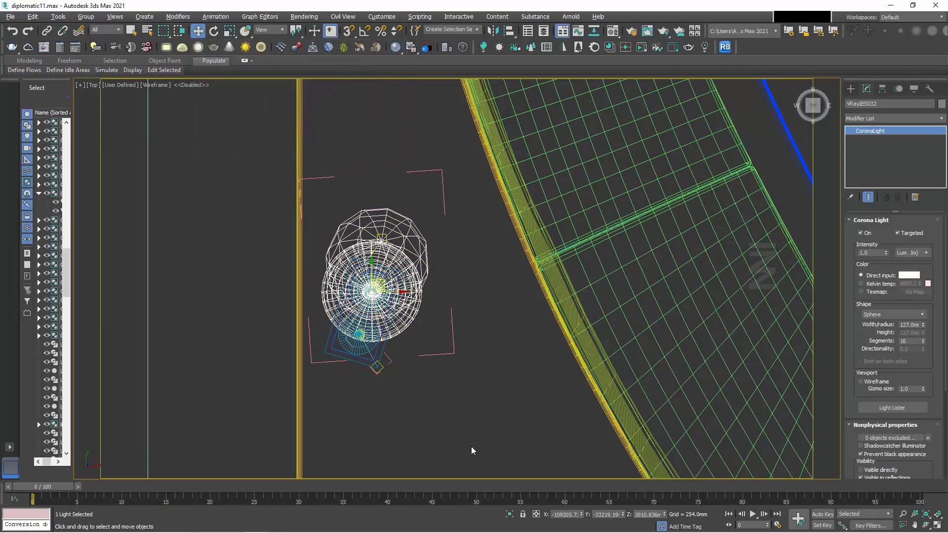
# Set the second spotlight's radius to 10 mm, select both spotlight groups of the pair, and close them.
pyautogui.click(453, 341)
pyautogui.click(418, 257)
pyautogui.doubleClick(909, 325)
pyautogui.write('10')
pyautogui.press('Return')
pyautogui.moveTo(428, 381); pyautogui.dragTo(334, 253)
pyautogui.click(91, 20)
pyautogui.click(90, 79)
# Add the spotlight groups in the shelving nook and over the lower part of the upper curved bench to the selection.
pyautogui.scroll(-4, 426, 361)
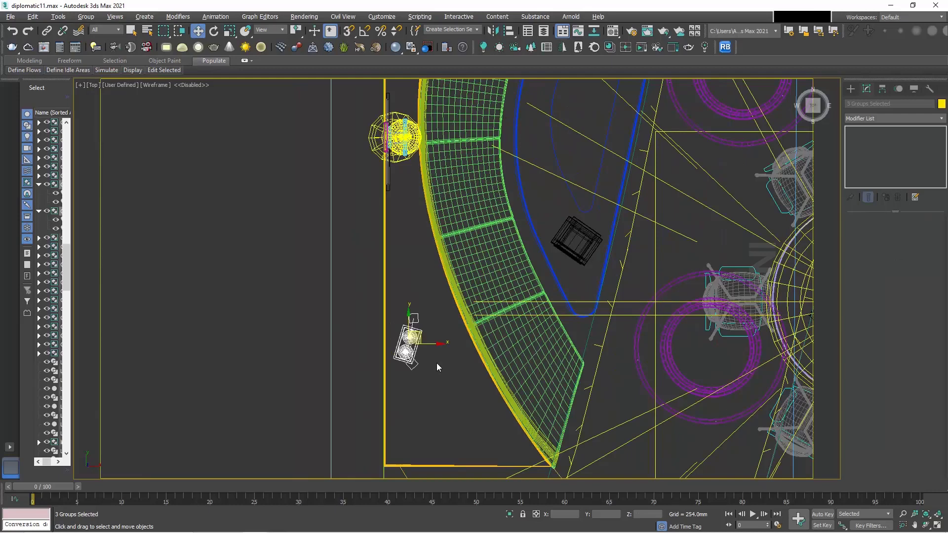
pyautogui.scroll(-5, 437, 363)
pyautogui.moveTo(574, 346); pyautogui.dragTo(424, 395, button='middle')
pyautogui.moveTo(477, 260); pyautogui.dragTo(527, 315, button='middle')
pyautogui.scroll(6, 361, 257)
pyautogui.moveTo(361, 256); pyautogui.dragTo(451, 280, button='middle')
pyautogui.keyDown('ctrl'); pyautogui.click(418, 278); pyautogui.keyUp('ctrl')
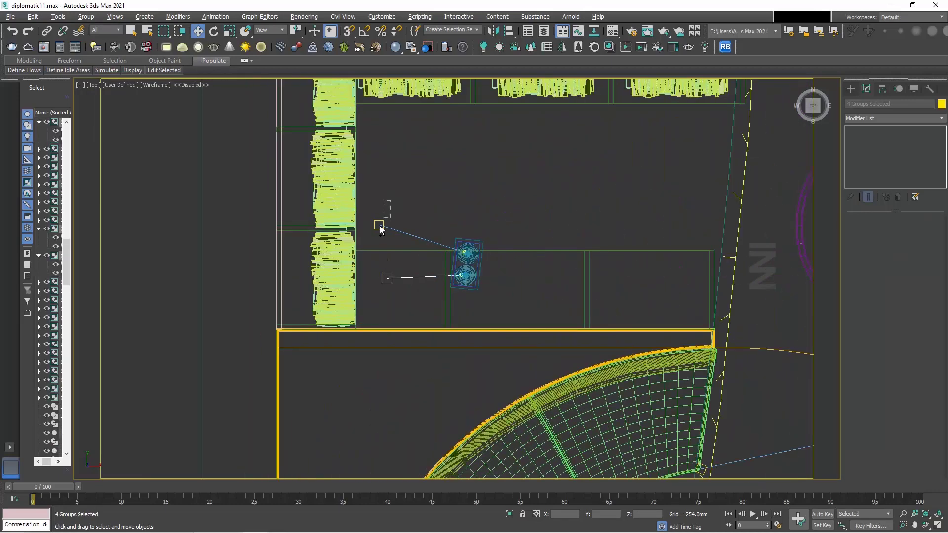
pyautogui.keyDown('ctrl'); pyautogui.click(466, 266); pyautogui.keyUp('ctrl')
pyautogui.scroll(-5, 465, 266)
pyautogui.moveTo(464, 156); pyautogui.dragTo(439, 284, button='middle')
pyautogui.scroll(10, 449, 247)
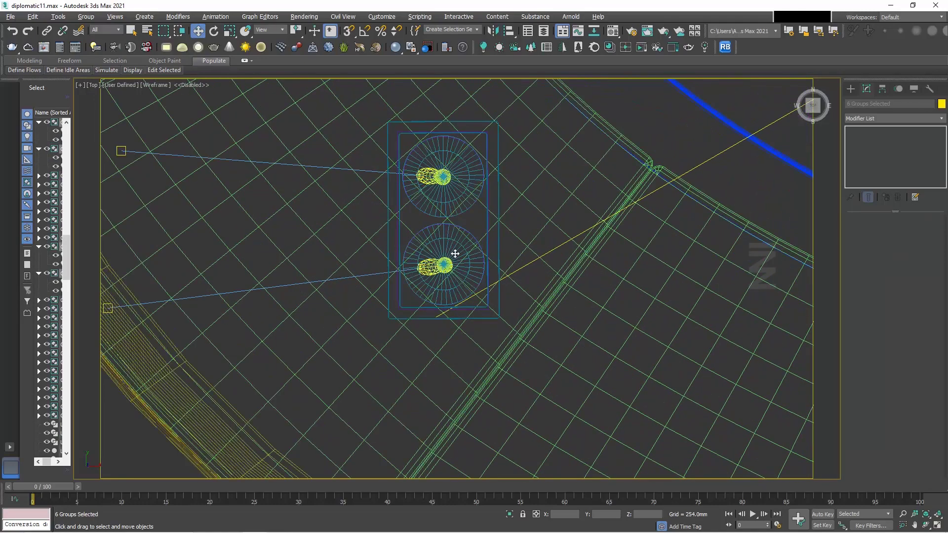
pyautogui.keyDown('ctrl'); pyautogui.click(394, 278); pyautogui.keyUp('ctrl')
pyautogui.keyDown('ctrl'); pyautogui.click(371, 276); pyautogui.keyUp('ctrl')
pyautogui.keyDown('ctrl'); pyautogui.click(368, 172); pyautogui.keyUp('ctrl')
# Add the remaining spotlight groups across the rest of the floor plan, including those over the meeting and round tables, to the selection.
pyautogui.scroll(-5, 368, 173)
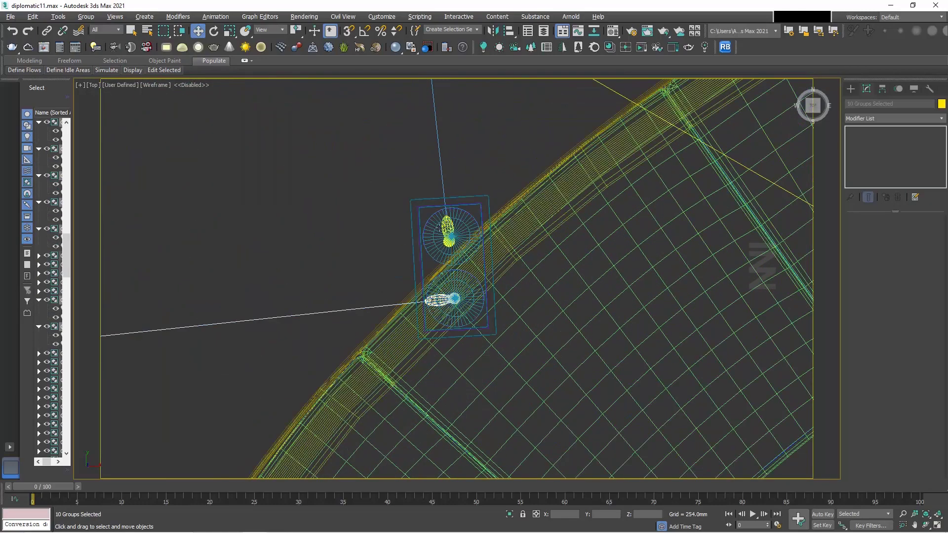
pyautogui.scroll(-8, 444, 277)
pyautogui.keyDown('ctrl'); pyautogui.click(429, 254); pyautogui.keyUp('ctrl')
pyautogui.moveTo(582, 177); pyautogui.dragTo(620, 253, button='middle')
pyautogui.keyDown('ctrl'); pyautogui.click(662, 285); pyautogui.keyUp('ctrl')
pyautogui.scroll(5, 620, 254)
pyautogui.keyDown('ctrl'); pyautogui.click(329, 234); pyautogui.keyUp('ctrl')
pyautogui.scroll(-6, 391, 250)
pyautogui.scroll(-6, 444, 276)
pyautogui.keyDown('ctrl'); pyautogui.click(518, 383); pyautogui.keyUp('ctrl')
pyautogui.scroll(-4, 518, 389)
pyautogui.moveTo(528, 464); pyautogui.dragTo(578, 249, button='middle')
pyautogui.scroll(12, 564, 255)
pyautogui.keyDown('ctrl'); pyautogui.click(605, 262); pyautogui.keyUp('ctrl')
pyautogui.keyDown('ctrl'); pyautogui.click(616, 89); pyautogui.keyUp('ctrl')
pyautogui.scroll(-5, 557, 271)
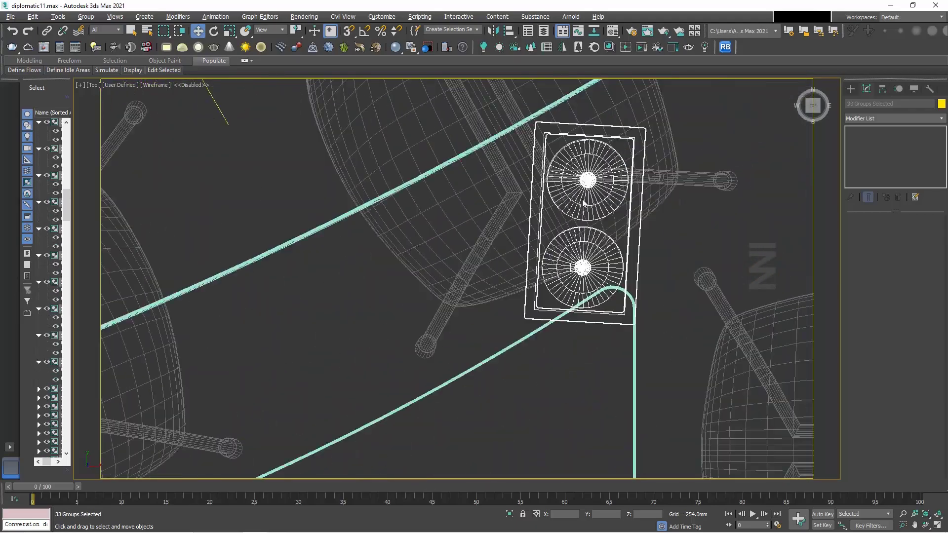
pyautogui.keyDown('ctrl'); pyautogui.click(559, 118); pyautogui.keyUp('ctrl')
pyautogui.keyDown('ctrl'); pyautogui.click(501, 419); pyautogui.keyUp('ctrl')
pyautogui.moveTo(502, 444); pyautogui.dragTo(439, 237, button='middle')
pyautogui.keyDown('ctrl'); pyautogui.moveTo(433, 239); pyautogui.dragTo(438, 279); pyautogui.keyUp('ctrl')
# Combine all selected spotlight groups into one group named "spot".
pyautogui.scroll(-6, 439, 278)
pyautogui.moveTo(318, 280); pyautogui.dragTo(442, 365, button='middle')
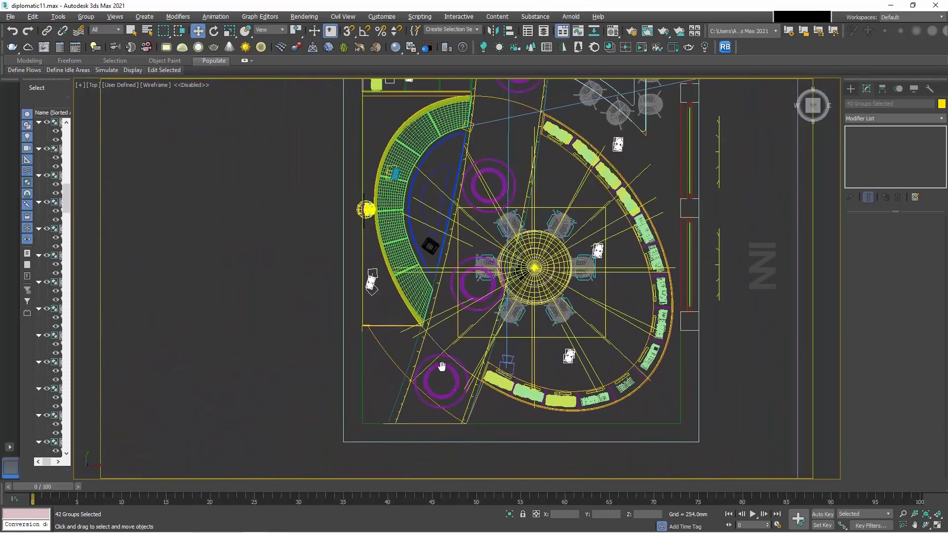
pyautogui.moveTo(591, 200); pyautogui.dragTo(584, 372, button='middle')
pyautogui.moveTo(585, 148); pyautogui.dragTo(574, 314, button='middle')
pyautogui.scroll(-6, 573, 178)
pyautogui.moveTo(577, 267); pyautogui.dragTo(578, 316, button='middle')
pyautogui.moveTo(575, 269); pyautogui.dragTo(406, 265)
pyautogui.rightClick(405, 265)
pyautogui.click(84, 17)
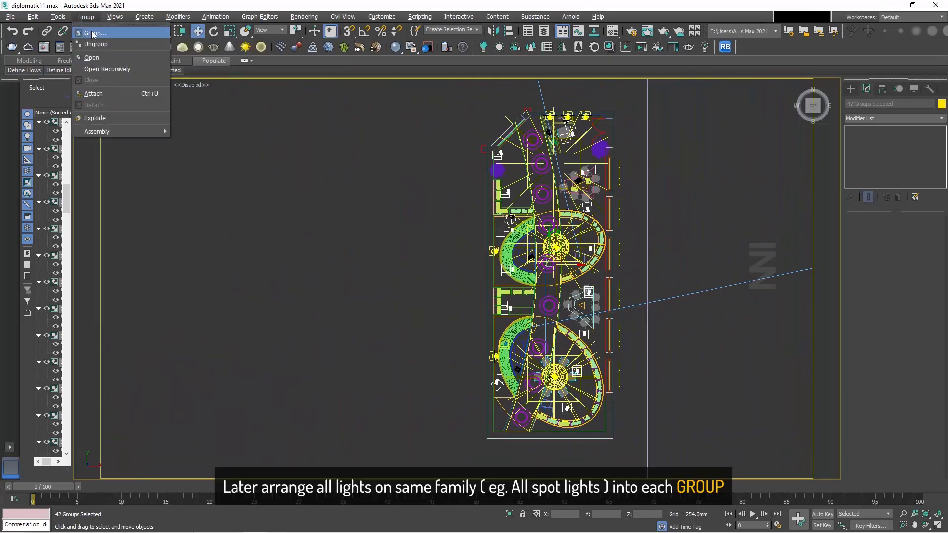
pyautogui.click(92, 33)
pyautogui.write('spot')
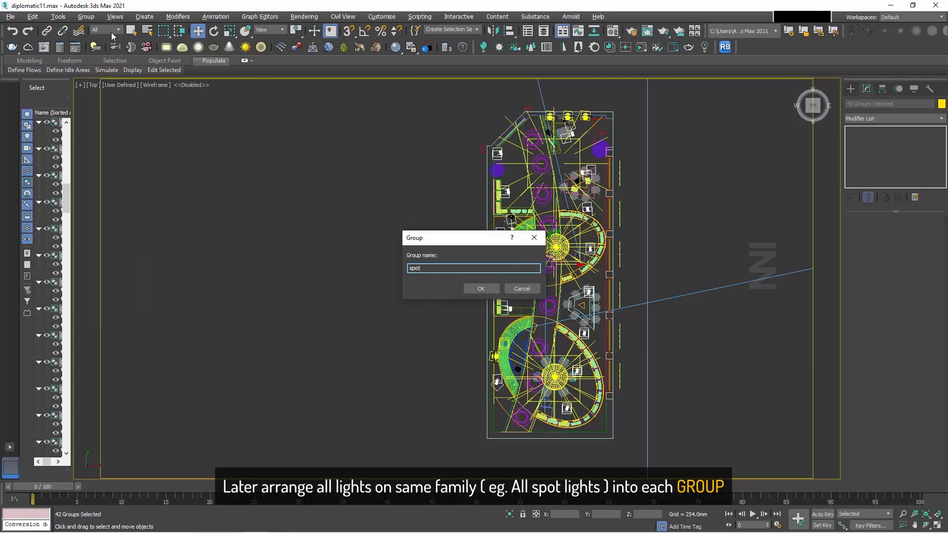
pyautogui.press('Return')
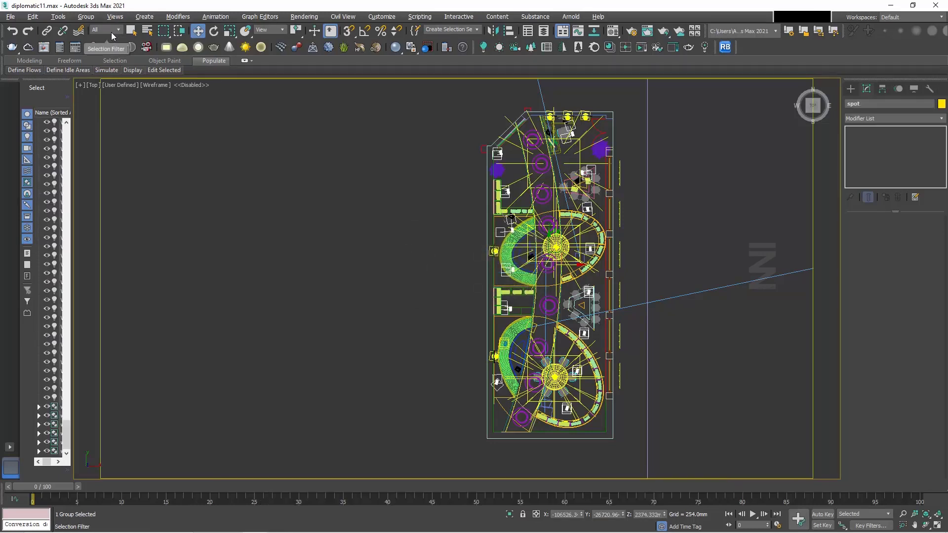
# Open the wall lamp group beside the upper curved bench, edit its light's intensity and radius with white colour, and close the group.
pyautogui.scroll(10, 469, 278)
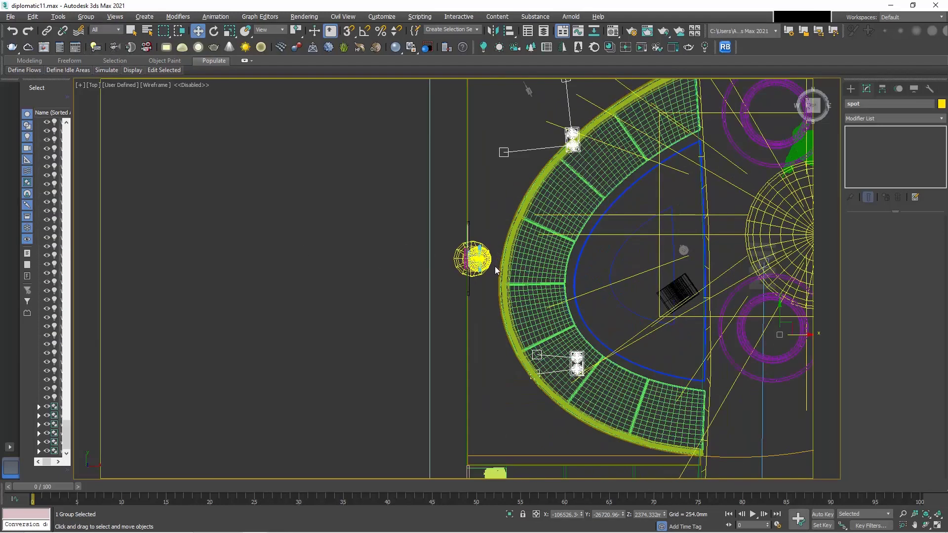
pyautogui.click(489, 258)
pyautogui.scroll(5, 489, 259)
pyautogui.click(85, 17)
pyautogui.click(98, 58)
pyautogui.click(493, 257)
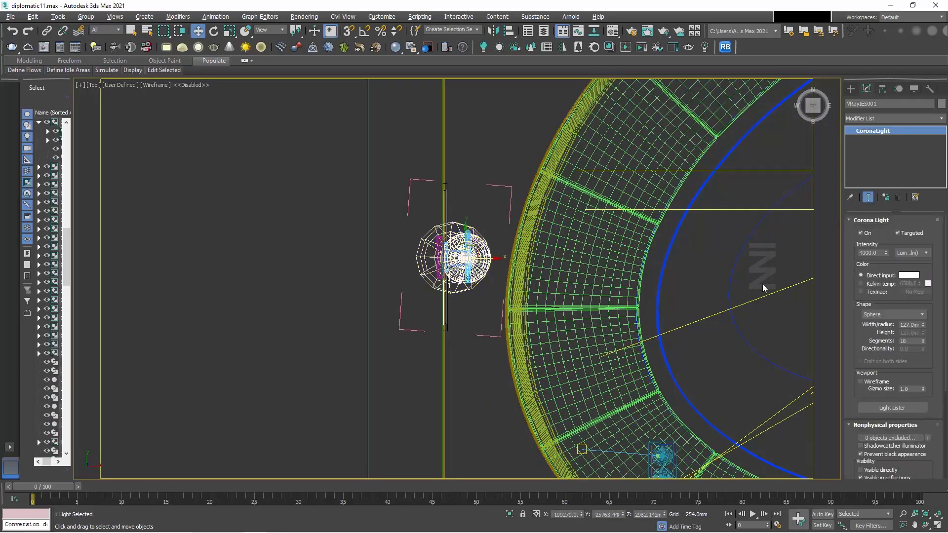
pyautogui.doubleClick(870, 252)
pyautogui.write('00')
pyautogui.click(908, 275)
pyautogui.click(366, 151)
pyautogui.scroll(-1, 886, 321)
pyautogui.doubleClick(909, 315)
pyautogui.click(86, 16)
pyautogui.click(98, 81)
# Open a wall lamp group on the room's top end wall and set its light to intensity 1 and radius 10 mm.
pyautogui.scroll(-6, 352, 351)
pyautogui.scroll(8, 341, 413)
pyautogui.click(345, 346)
pyautogui.scroll(-10, 379, 348)
pyautogui.scroll(7, 481, 109)
pyautogui.click(487, 210)
pyautogui.click(86, 16)
pyautogui.click(98, 58)
pyautogui.click(486, 230)
pyautogui.doubleClick(875, 253)
pyautogui.write('1')
pyautogui.doubleClick(909, 324)
pyautogui.write('10')
# Open the adjacent lamp group on the same wall, set its light to intensity 1 and radius 10 mm, and close both groups.
pyautogui.click(771, 211)
pyautogui.click(86, 16)
pyautogui.click(94, 58)
pyautogui.click(771, 229)
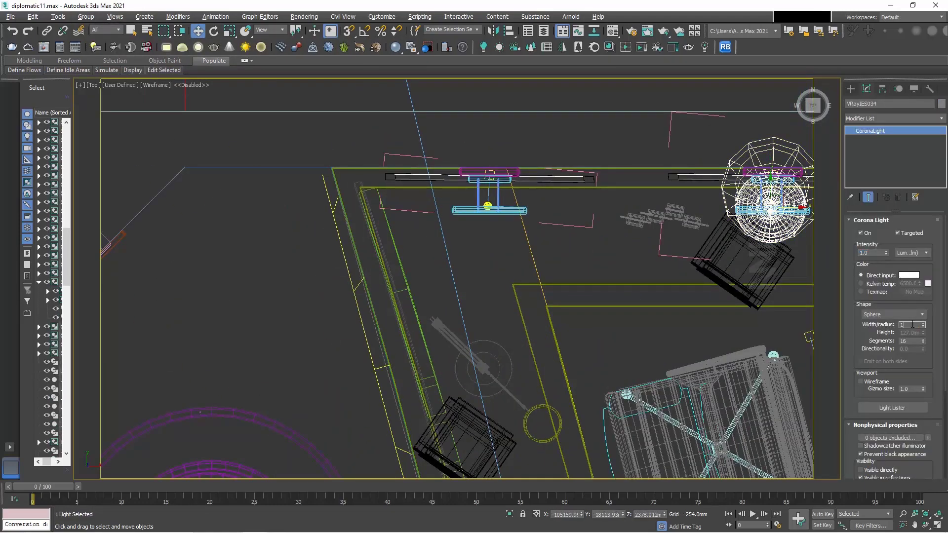
pyautogui.click(550, 236)
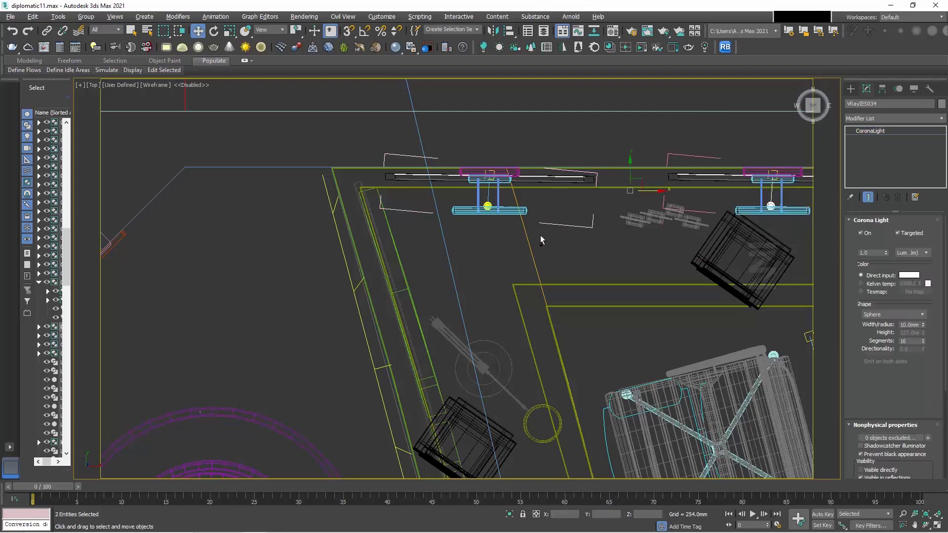
pyautogui.click(86, 16)
pyautogui.click(91, 80)
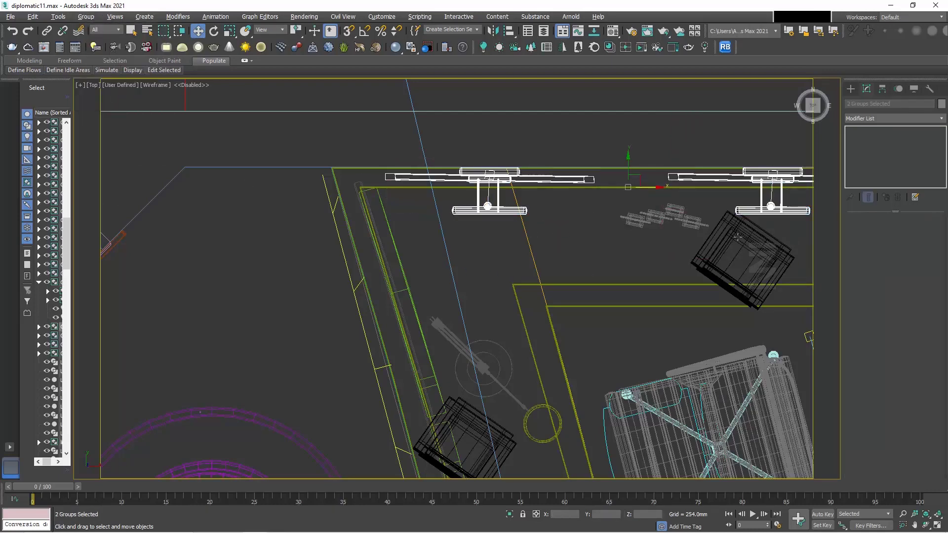
pyautogui.scroll(-8, 500, 241)
pyautogui.moveTo(527, 352); pyautogui.dragTo(513, 150, button='middle')
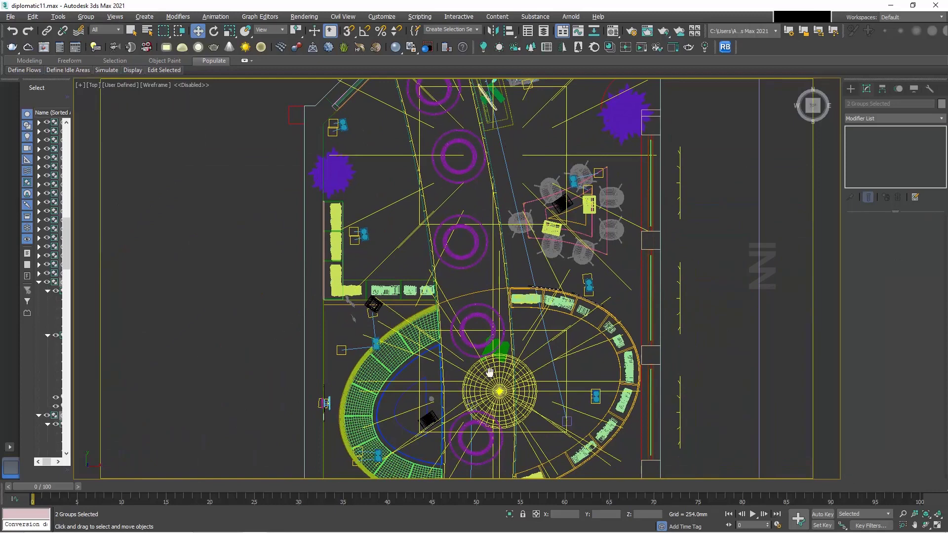
# Add the remaining two wall lamp groups to the selection and combine all four into one group named "frame".
pyautogui.moveTo(487, 394); pyautogui.dragTo(492, 73, button='middle')
pyautogui.keyDown('ctrl'); pyautogui.click(333, 85); pyautogui.keyUp('ctrl')
pyautogui.moveTo(405, 334); pyautogui.dragTo(415, 110, button='middle')
pyautogui.keyDown('ctrl'); pyautogui.click(343, 157); pyautogui.keyUp('ctrl')
pyautogui.moveTo(343, 157); pyautogui.dragTo(623, 330, button='middle')
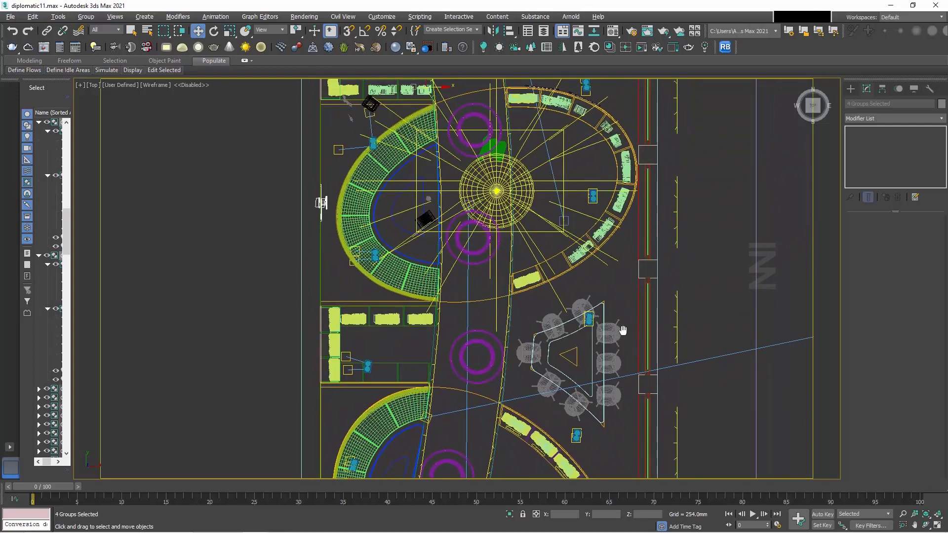
pyautogui.click(85, 16)
pyautogui.click(100, 36)
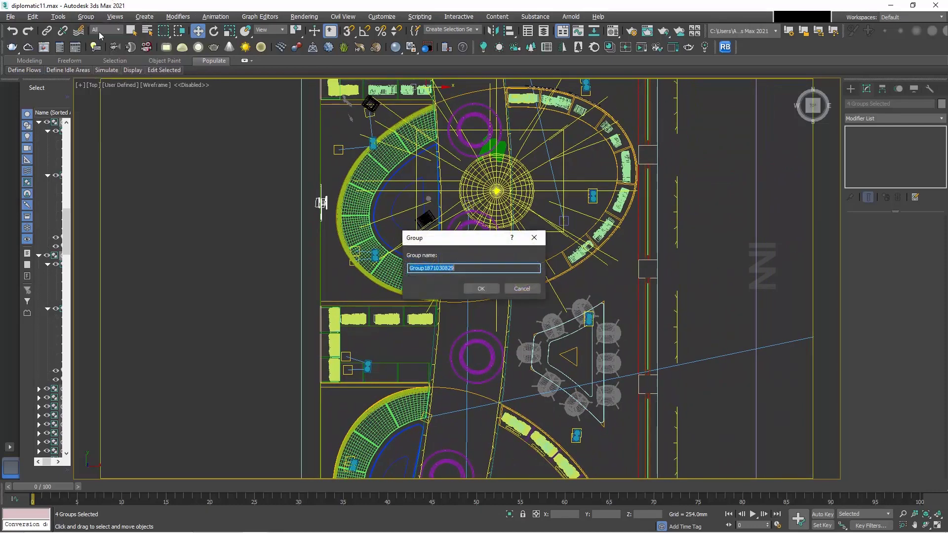
pyautogui.write('fra')
pyautogui.press('Return')
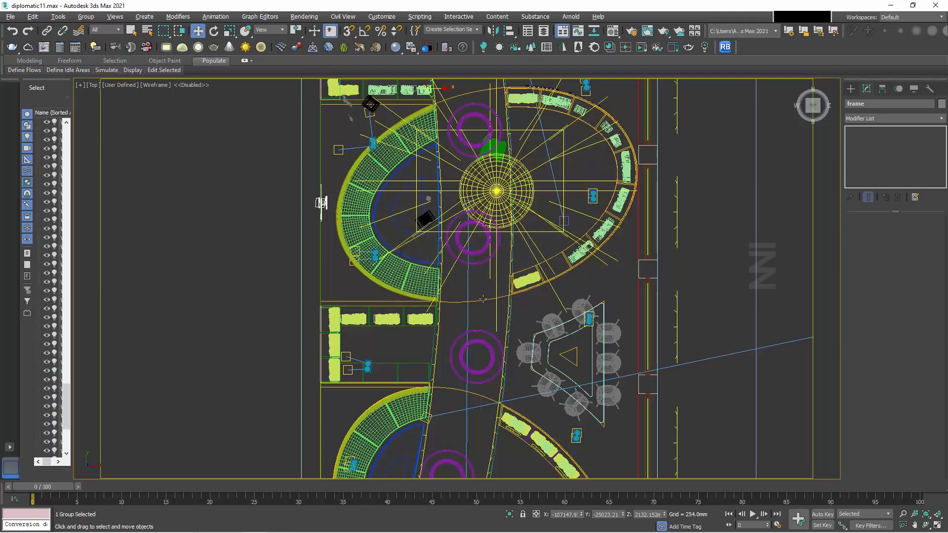
# Select the strip light group along the curved walkway, check its height in the left view, and set its intensity to 1.
pyautogui.scroll(5, 483, 299)
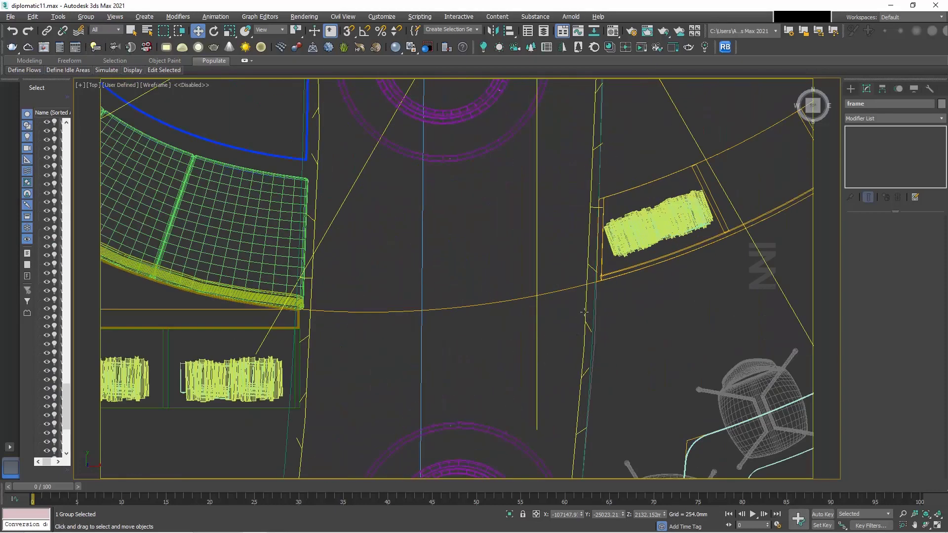
pyautogui.click(585, 311)
pyautogui.press('f')
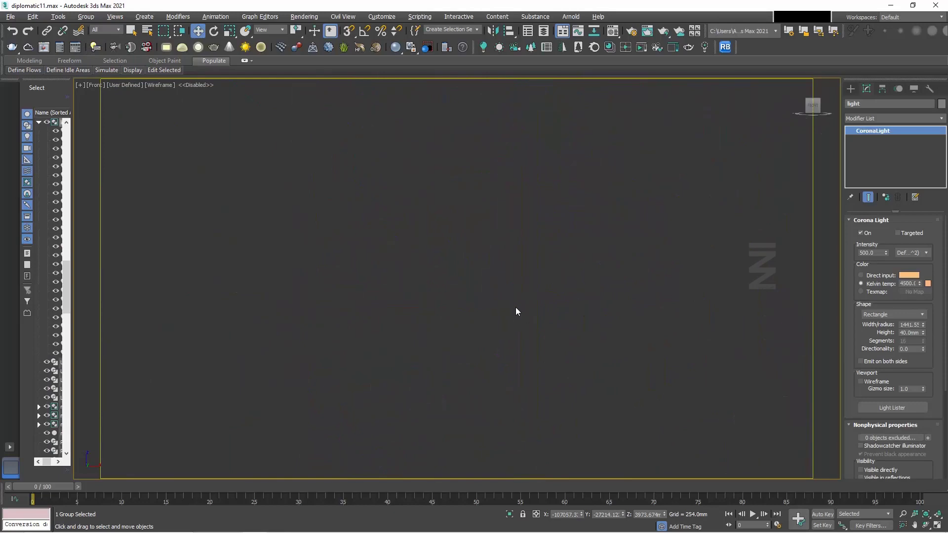
pyautogui.press('l')
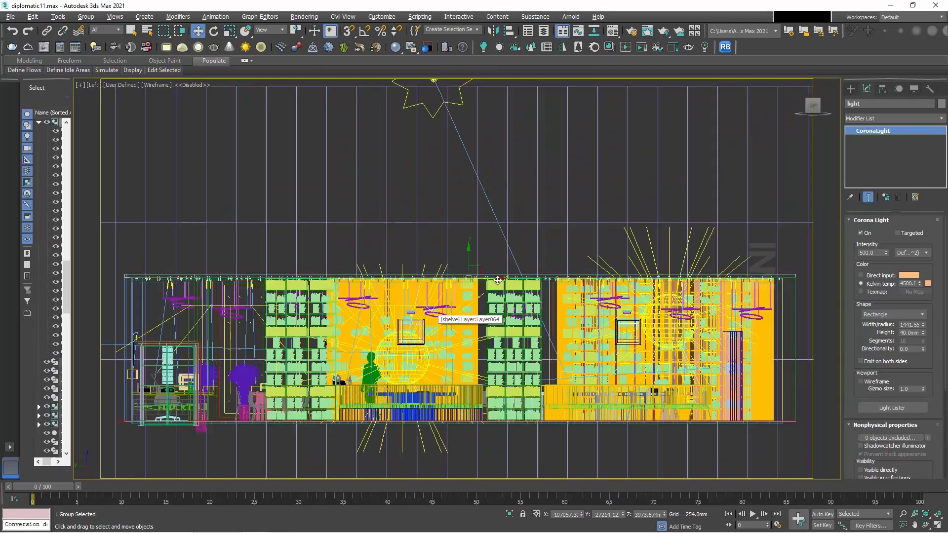
pyautogui.scroll(5, 480, 275)
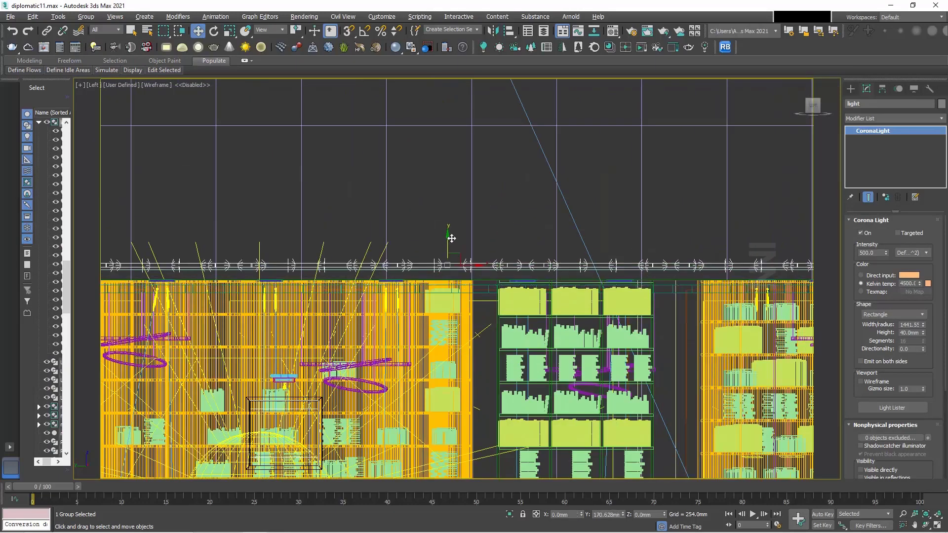
pyautogui.press('t')
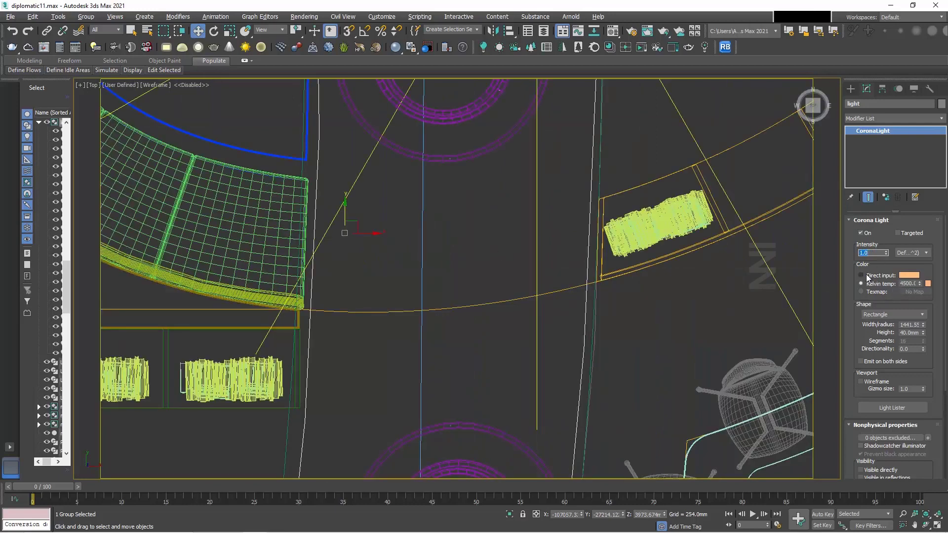
# Switch the strip light's colour to direct input white and set the top viewport to Standard quality.
pyautogui.click(867, 275)
pyautogui.click(119, 90)
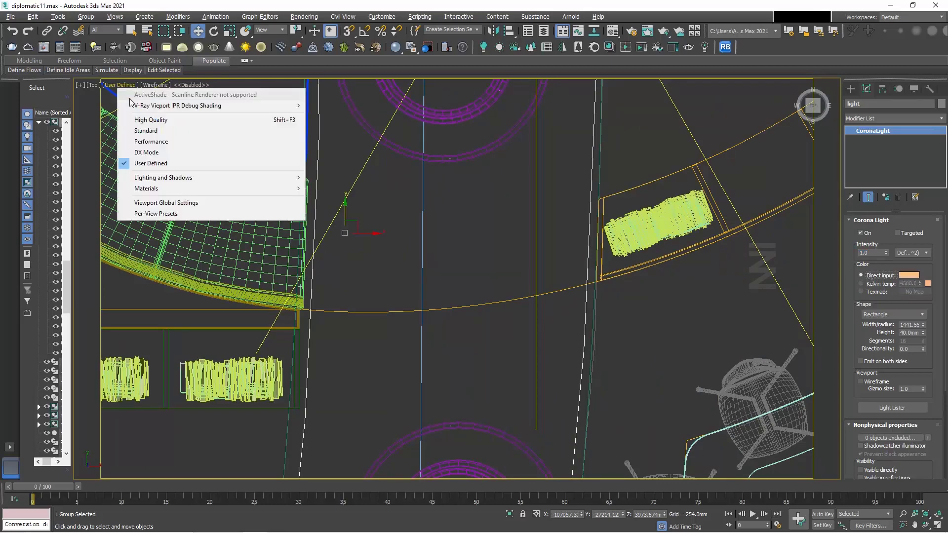
pyautogui.click(143, 131)
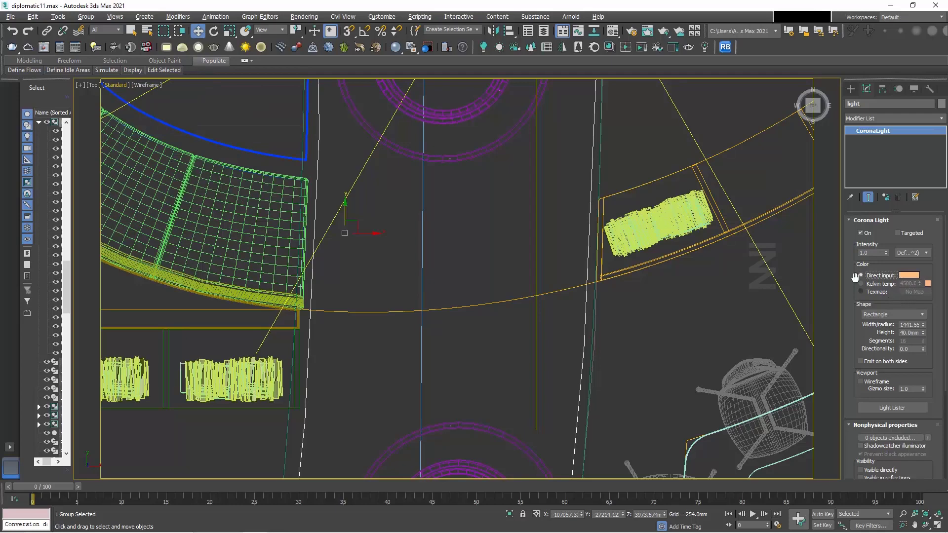
pyautogui.click(908, 276)
pyautogui.moveTo(291, 105); pyautogui.dragTo(291, 64)
pyautogui.click(366, 152)
# Inspect the large sphere light between the upper curved bench and bookcase in perspective and delete it.
pyautogui.moveTo(493, 304); pyautogui.dragTo(482, 241, button='middle')
pyautogui.scroll(-2, 529, 334)
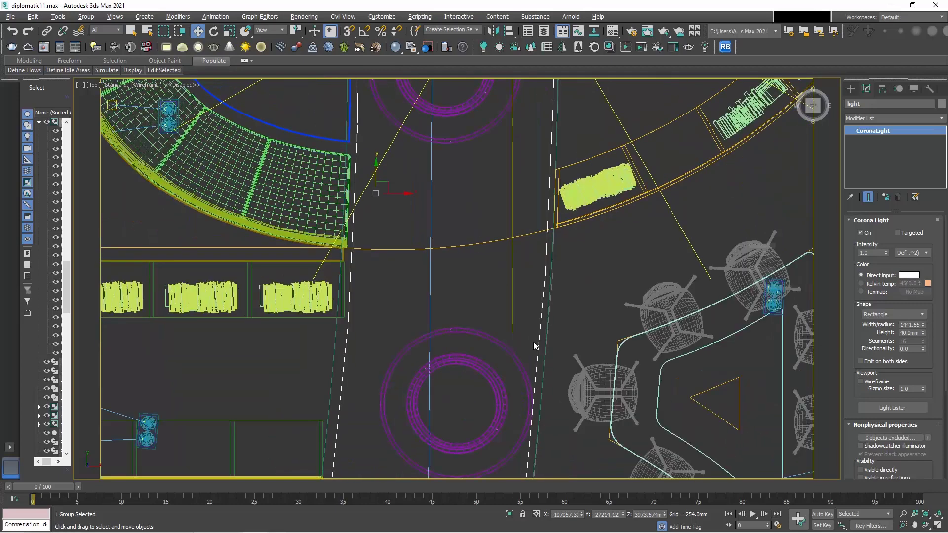
pyautogui.moveTo(528, 334); pyautogui.dragTo(517, 251, button='middle')
pyautogui.scroll(-3, 517, 252)
pyautogui.moveTo(515, 199); pyautogui.dragTo(523, 310, button='middle')
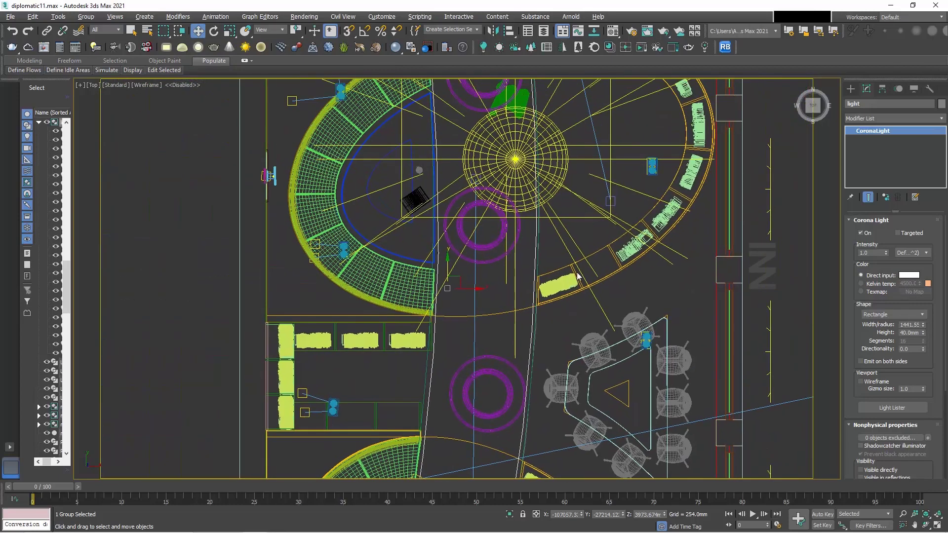
pyautogui.click(557, 191)
pyautogui.moveTo(567, 169); pyautogui.dragTo(561, 267, button='middle')
pyautogui.moveTo(517, 244); pyautogui.dragTo(495, 268)
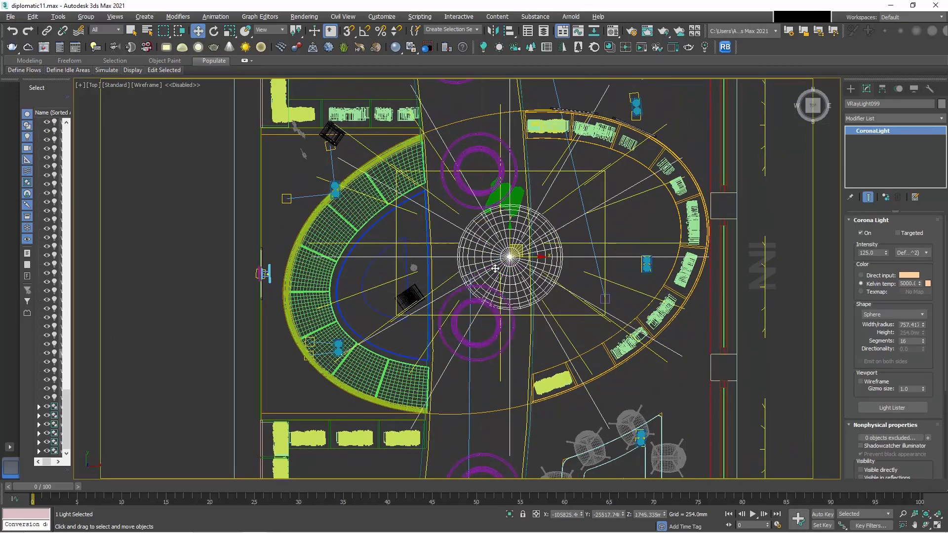
pyautogui.press('p')
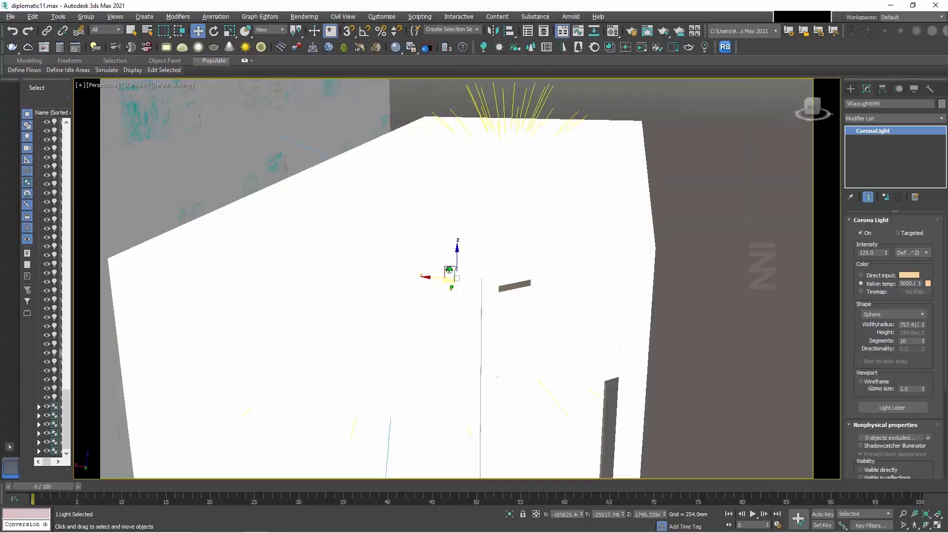
pyautogui.scroll(2, 528, 300)
pyautogui.moveTo(528, 301)
pyautogui.keyDown('alt'); pyautogui.mouseDown(button='middle')
pyautogui.moveTo(509, 273)
pyautogui.moveTo(321, 290)
pyautogui.moveTo(518, 286)
pyautogui.mouseUp(button='middle'); pyautogui.keyUp('alt')
pyautogui.scroll(-4, 519, 286)
pyautogui.scroll(-4, 519, 286)
pyautogui.scroll(3, 519, 286)
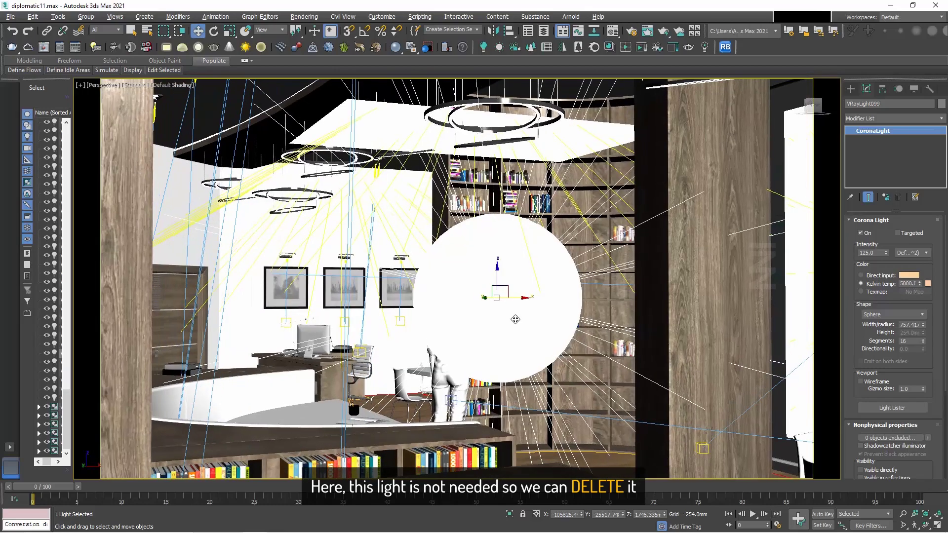
pyautogui.press('Delete')
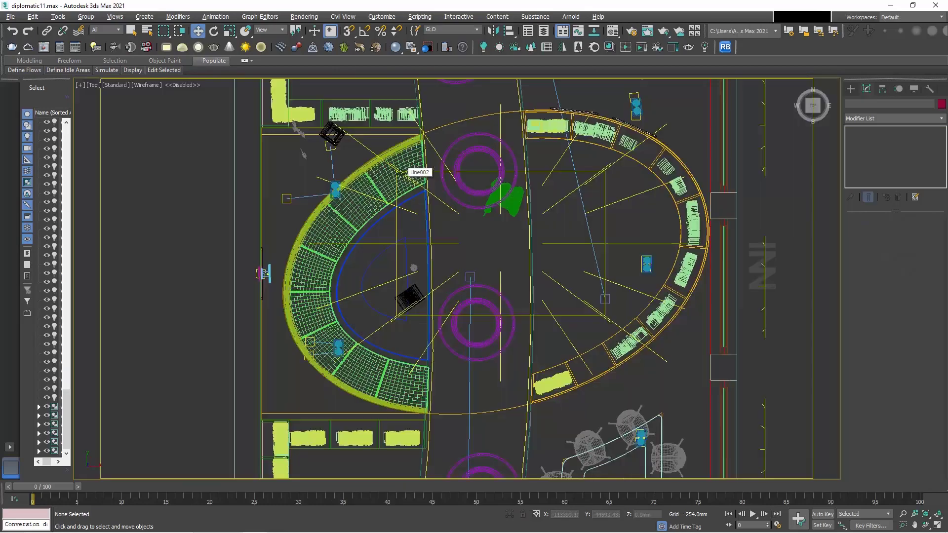
# Delete the sphere light above the round table in the lower oval area.
pyautogui.moveTo(485, 214); pyautogui.dragTo(462, 142, button='middle')
pyautogui.scroll(-4, 461, 142)
pyautogui.scroll(1, 479, 380)
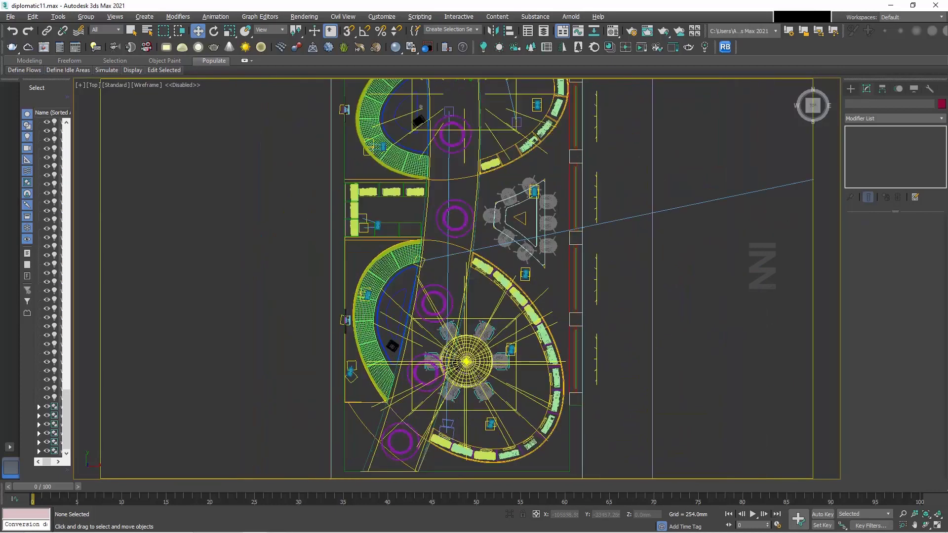
pyautogui.click(476, 371)
pyautogui.press('Delete')
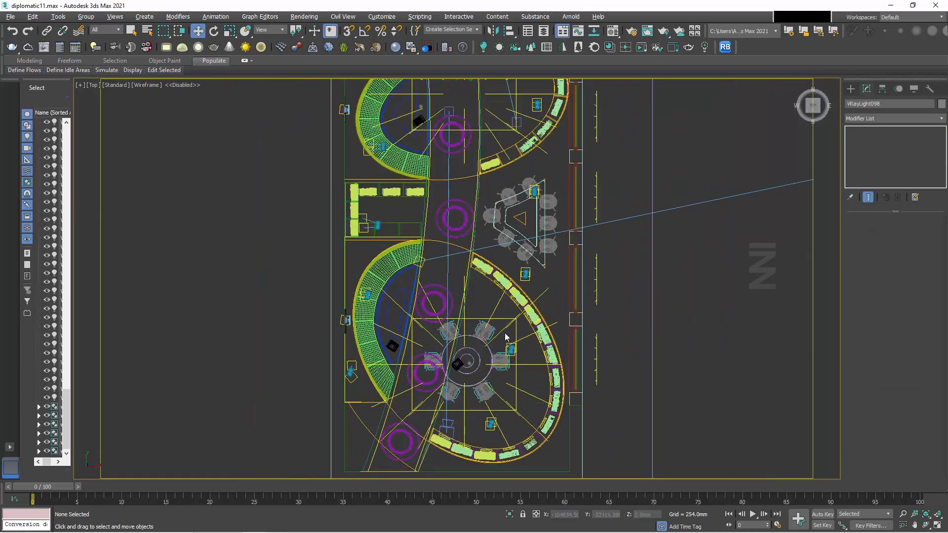
pyautogui.press('Escape')
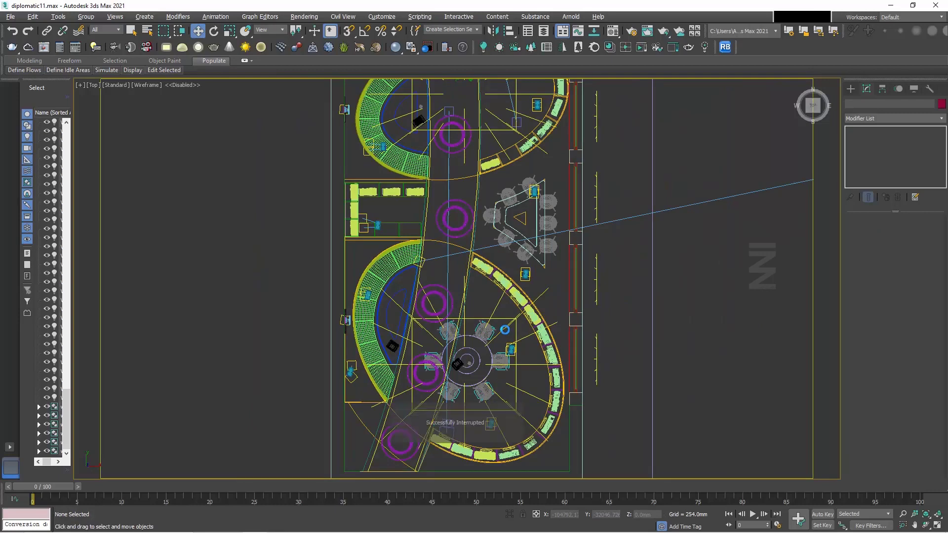
# Set the three large rectangular lights along the room to intensity 1 with white colour.
pyautogui.click(509, 321)
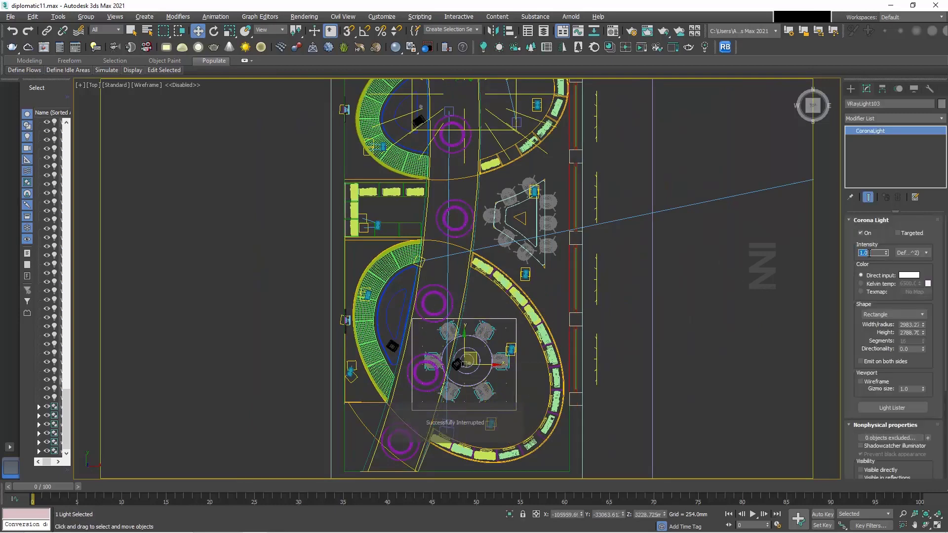
pyautogui.moveTo(495, 116); pyautogui.dragTo(525, 278, button='middle')
pyautogui.click(525, 277)
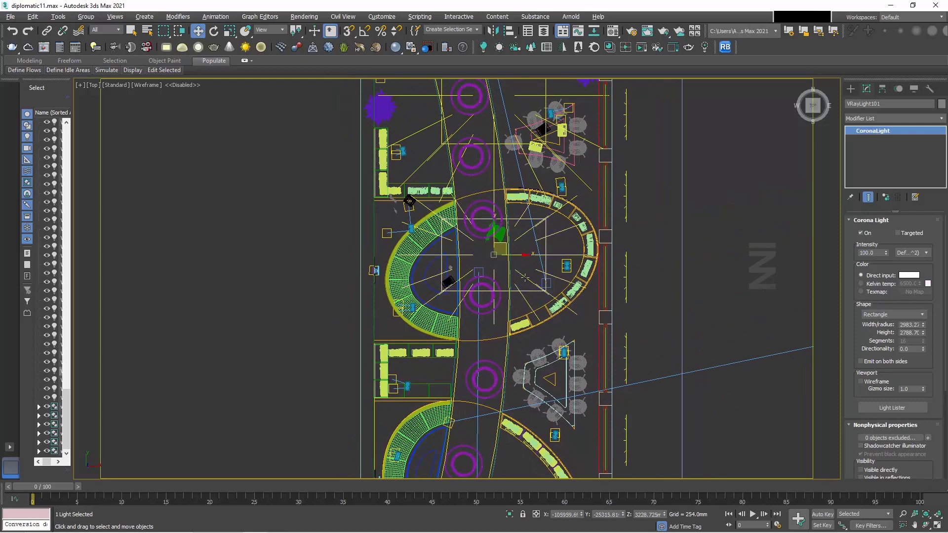
pyautogui.press('Return')
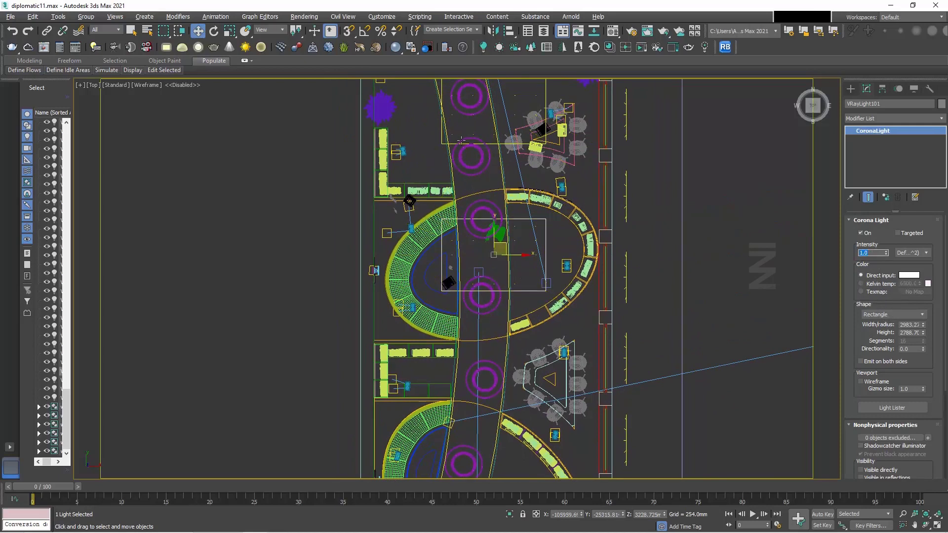
pyautogui.click(490, 142)
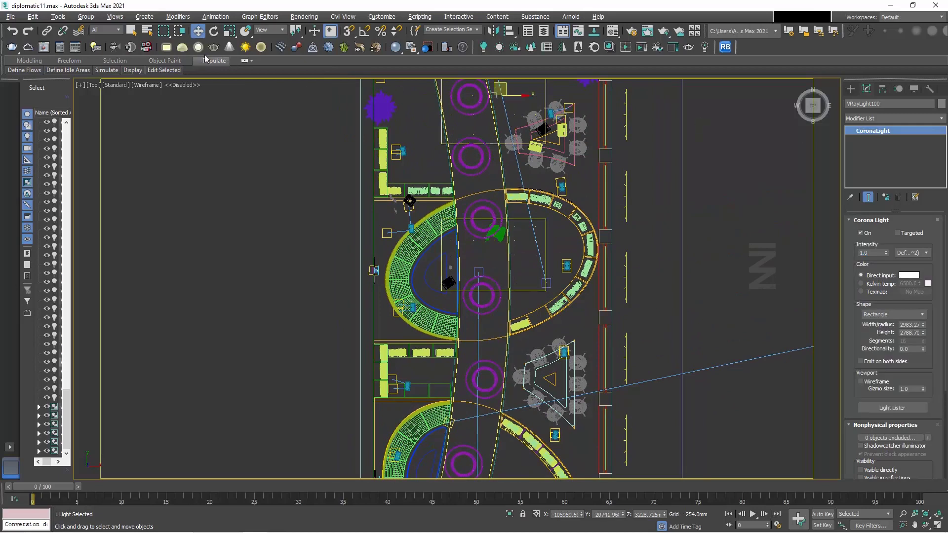
# Put the uppermost large rectangular light into its own group named "top 1".
pyautogui.click(86, 16)
pyautogui.click(93, 35)
pyautogui.write('top 1')
pyautogui.press('Return')
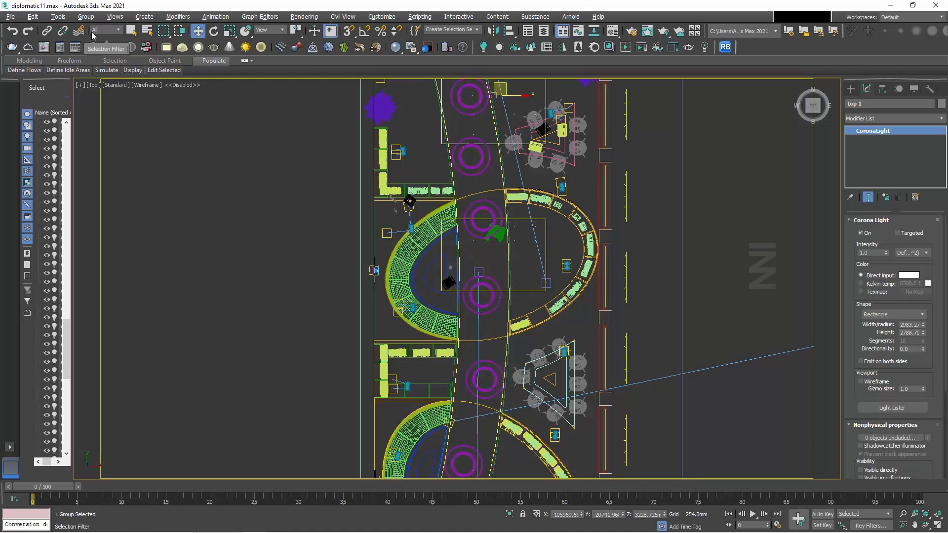
# Put the middle large rectangular light into its own group named "top 2".
pyautogui.click(528, 291)
pyautogui.click(86, 16)
pyautogui.click(91, 36)
pyautogui.write('top 2')
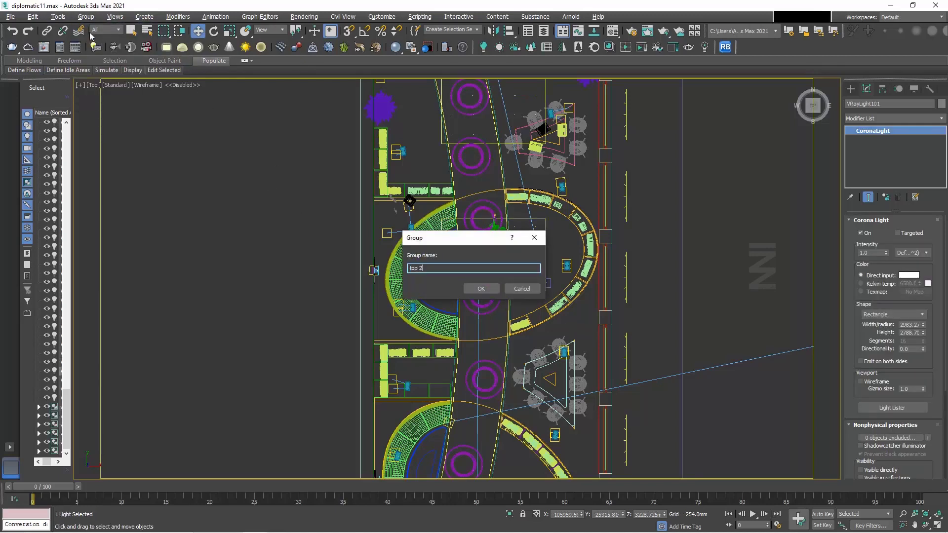
pyautogui.press('Return')
# Put the large rectangular light above the round table into its own group named "top 3".
pyautogui.moveTo(508, 427); pyautogui.dragTo(508, 190, button='middle')
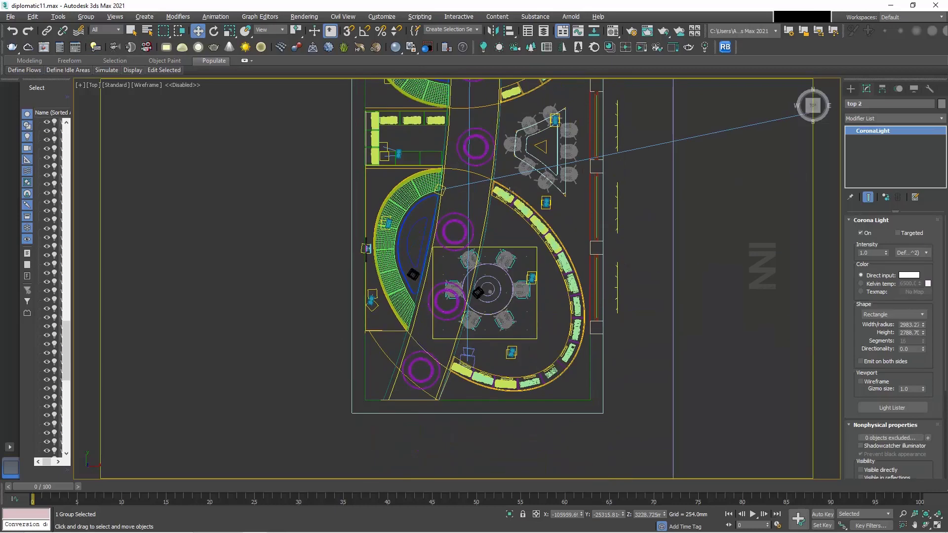
pyautogui.click(474, 247)
pyautogui.click(86, 17)
pyautogui.click(97, 35)
pyautogui.write('top 3')
pyautogui.press('Return')
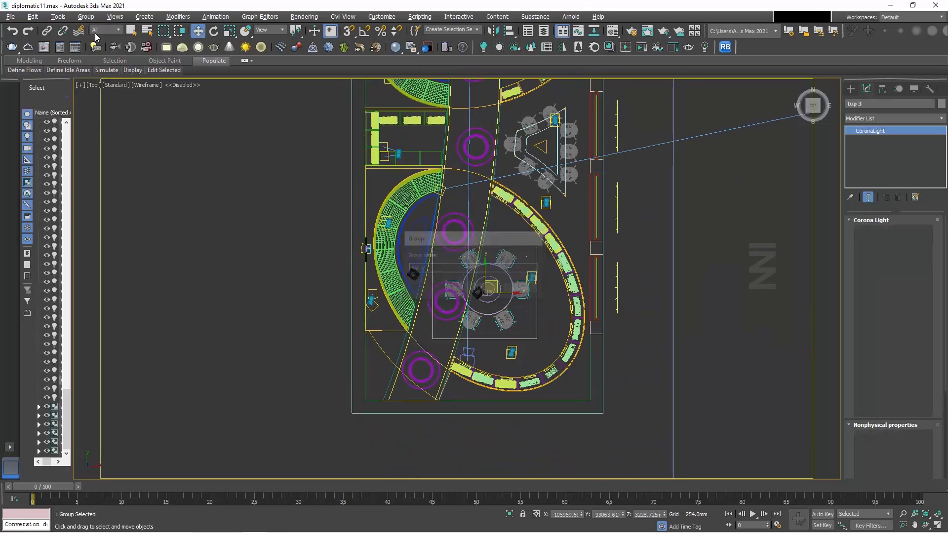
# Delete the row of lights standing outside the windows along the room's long wall.
pyautogui.moveTo(569, 373); pyautogui.dragTo(529, 411, button='middle')
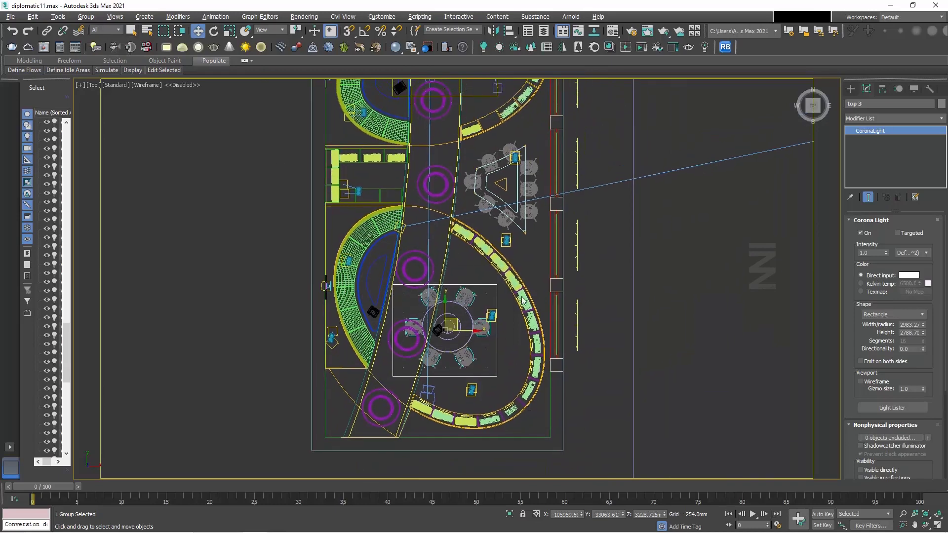
pyautogui.moveTo(527, 301); pyautogui.dragTo(527, 405, button='middle')
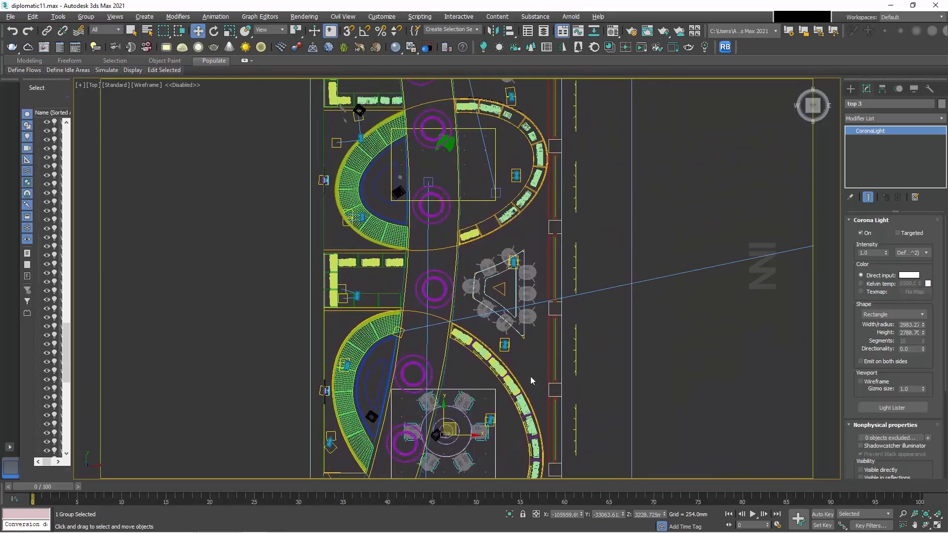
pyautogui.click(580, 419)
pyautogui.click(577, 275)
pyautogui.click(624, 246)
pyautogui.moveTo(595, 261); pyautogui.dragTo(569, 431, button='middle')
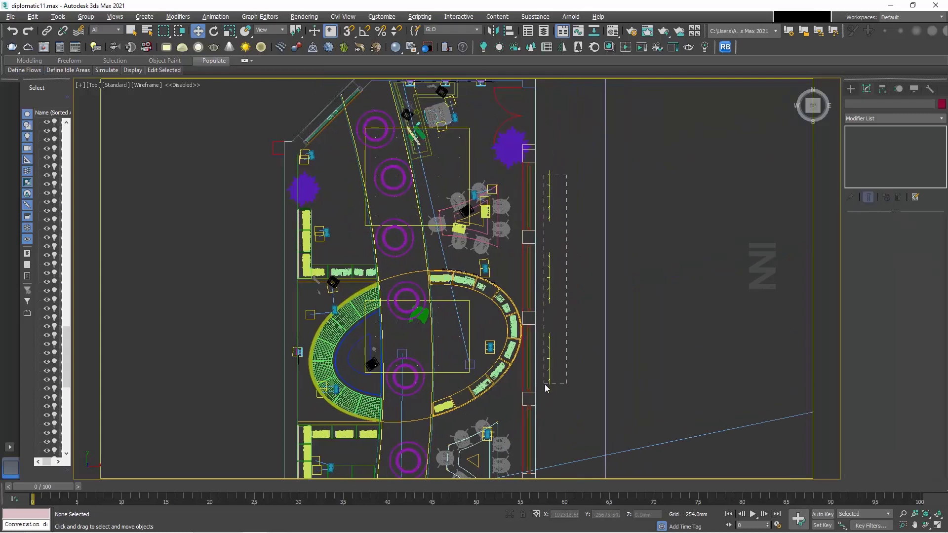
pyautogui.moveTo(587, 303); pyautogui.dragTo(584, 303)
pyautogui.press('Delete')
# Limit selection to lights and select the shelf lights at the upper end of the lower curved bookcase.
pyautogui.moveTo(551, 368); pyautogui.dragTo(557, 212, button='middle')
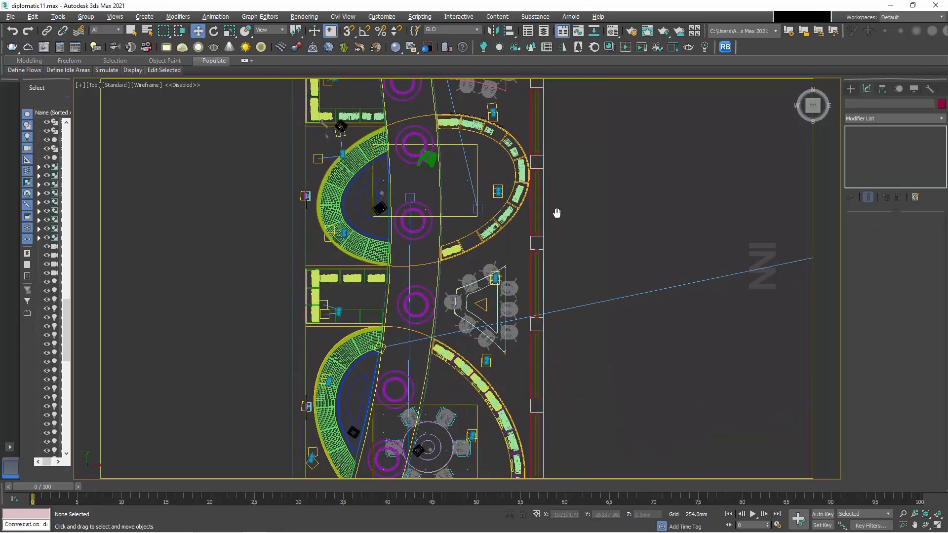
pyautogui.scroll(2, 492, 374)
pyautogui.moveTo(491, 373); pyautogui.dragTo(497, 210, button='middle')
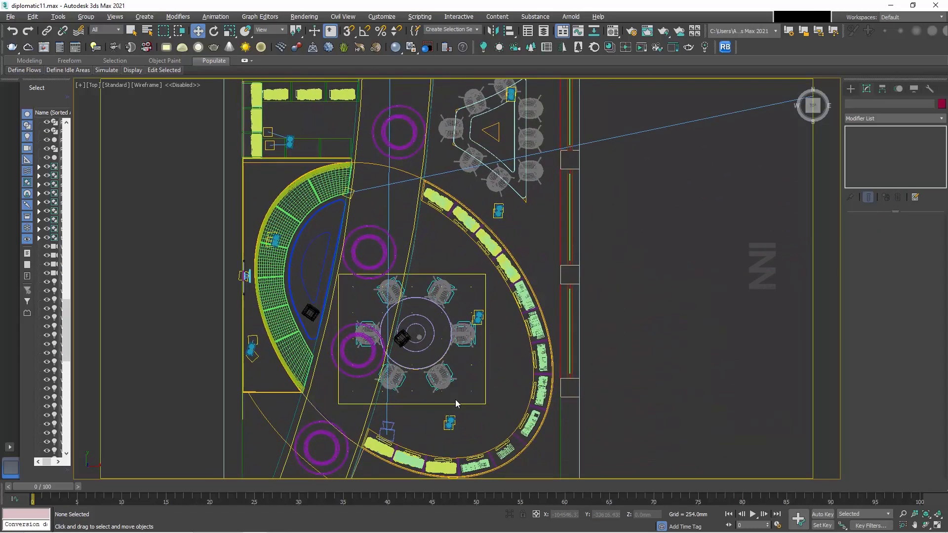
pyautogui.moveTo(458, 422); pyautogui.dragTo(485, 433, button='middle')
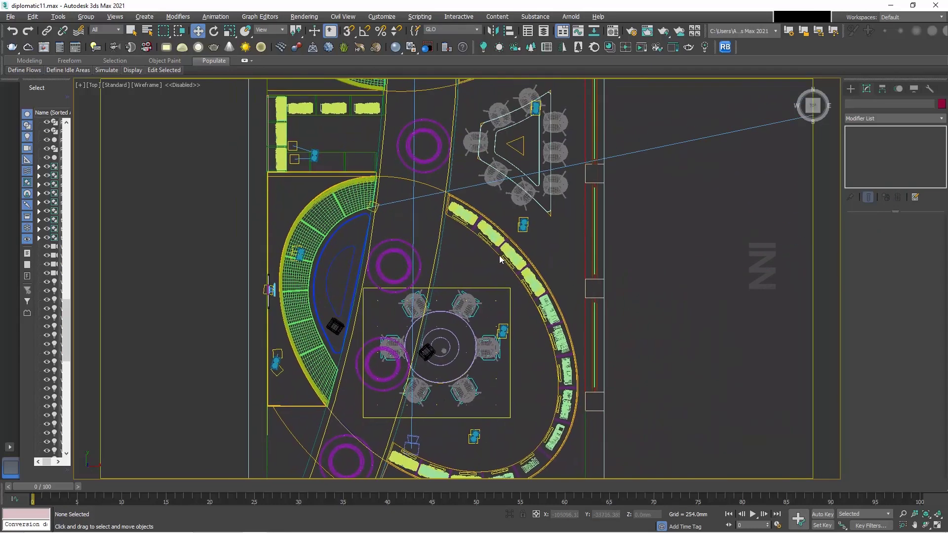
pyautogui.moveTo(501, 215); pyautogui.dragTo(501, 256, button='middle')
pyautogui.scroll(8, 514, 307)
pyautogui.click(296, 132)
pyautogui.click(99, 31)
pyautogui.click(102, 58)
pyautogui.moveTo(372, 148); pyautogui.dragTo(395, 217)
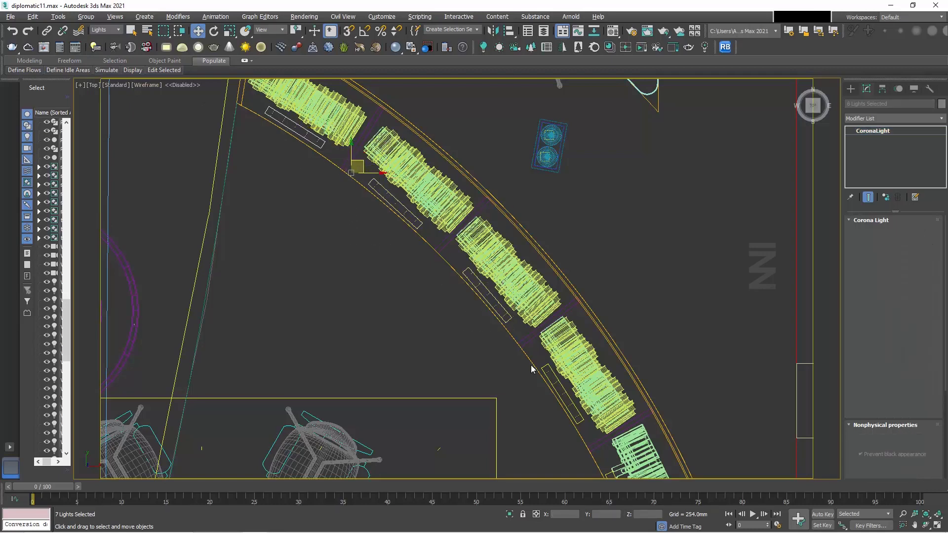
# Add the shelf lights along the middle stretch of the lower curved bookcase to the selection.
pyautogui.moveTo(537, 418); pyautogui.dragTo(400, 192, button='middle')
pyautogui.keyDown('ctrl'); pyautogui.moveTo(400, 191); pyautogui.dragTo(442, 163); pyautogui.keyUp('ctrl')
pyautogui.keyDown('ctrl'); pyautogui.moveTo(439, 309); pyautogui.dragTo(489, 277); pyautogui.keyUp('ctrl')
pyautogui.moveTo(481, 376); pyautogui.dragTo(459, 203, button='middle')
pyautogui.scroll(-2, 451, 203)
pyautogui.moveTo(450, 201); pyautogui.dragTo(518, 449)
pyautogui.moveTo(517, 449); pyautogui.dragTo(575, 169, button='middle')
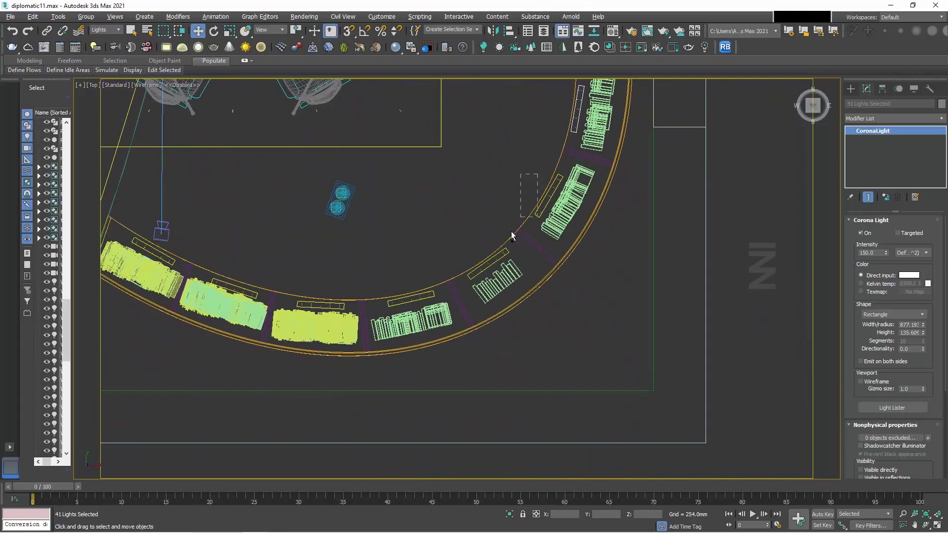
# Add the remaining shelf lights around the lower end of the curved bookcase to the selection.
pyautogui.keyDown('ctrl'); pyautogui.moveTo(381, 310); pyautogui.dragTo(377, 313); pyautogui.keyUp('ctrl')
pyautogui.keyDown('ctrl'); pyautogui.moveTo(402, 264); pyautogui.dragTo(253, 317); pyautogui.keyUp('ctrl')
pyautogui.keyDown('ctrl'); pyautogui.moveTo(247, 236); pyautogui.dragTo(170, 271); pyautogui.keyUp('ctrl')
pyautogui.scroll(-2, 306, 224)
pyautogui.moveTo(306, 224); pyautogui.dragTo(397, 377, button='middle')
pyautogui.scroll(-4, 399, 379)
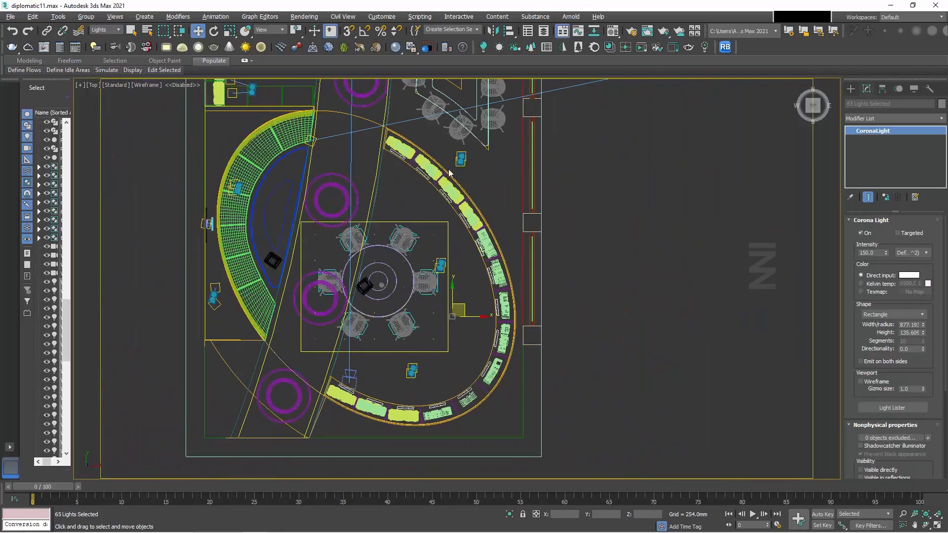
# Group all the selected shelf lights under the name "shelves".
pyautogui.moveTo(448, 172); pyautogui.dragTo(474, 393, button='middle')
pyautogui.moveTo(483, 204); pyautogui.dragTo(478, 339, button='middle')
pyautogui.moveTo(457, 243); pyautogui.dragTo(469, 147, button='middle')
pyautogui.scroll(4, 457, 289)
pyautogui.scroll(-4, 457, 289)
pyautogui.click(86, 16)
pyautogui.click(86, 27)
pyautogui.write('shel')
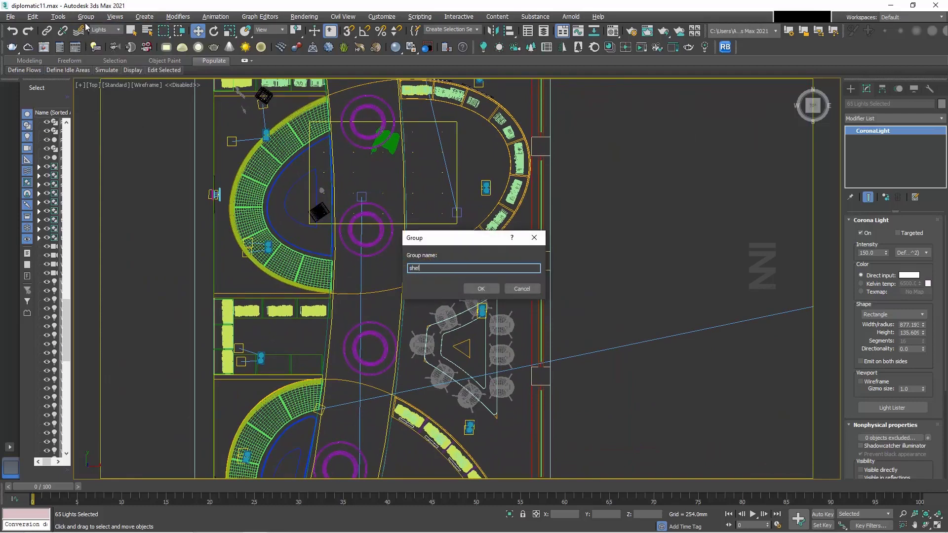
pyautogui.write('ves')
pyautogui.press('Return')
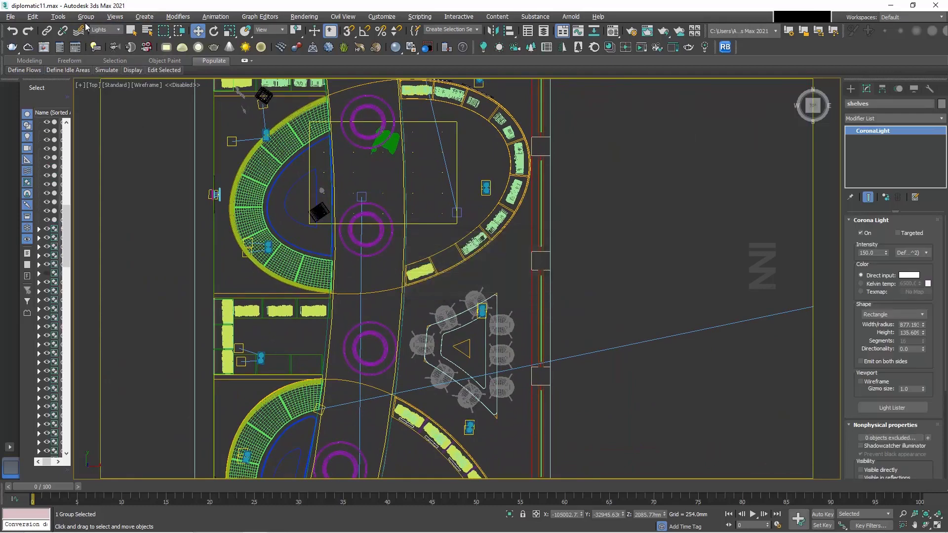
# Reset the selection filter to All and view the scene through VRayCam002.
pyautogui.click(114, 31)
pyautogui.click(104, 40)
pyautogui.moveTo(437, 208); pyautogui.dragTo(449, 417, button='middle')
pyautogui.moveTo(483, 229); pyautogui.dragTo(492, 374, button='middle')
pyautogui.moveTo(488, 195); pyautogui.dragTo(465, 93, button='middle')
pyautogui.scroll(-5, 460, 89)
pyautogui.moveTo(433, 123); pyautogui.dragTo(436, 117, button='middle')
pyautogui.press('c')
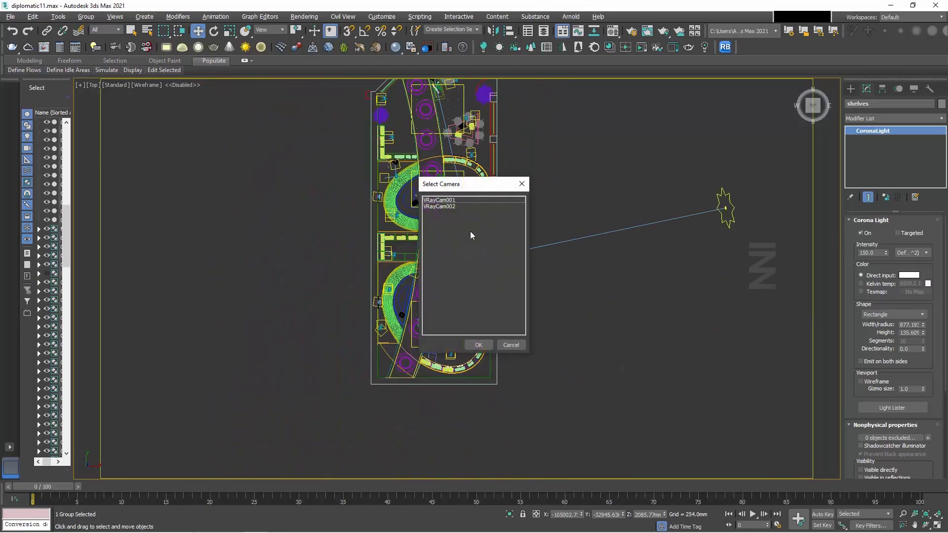
pyautogui.doubleClick(441, 201)
pyautogui.press('c')
pyautogui.doubleClick(441, 205)
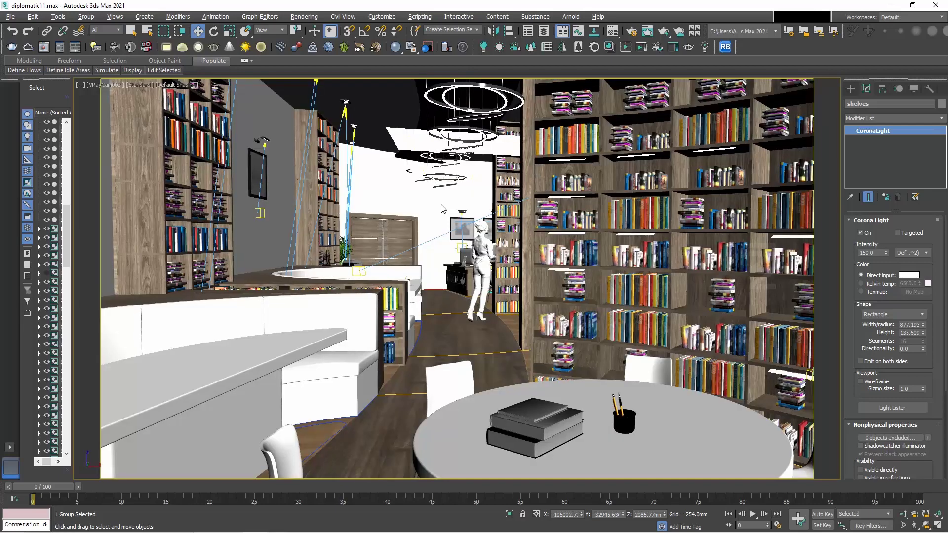
# Start a test render, look through its LightMix layer list, and cancel the render.
pyautogui.click(664, 33)
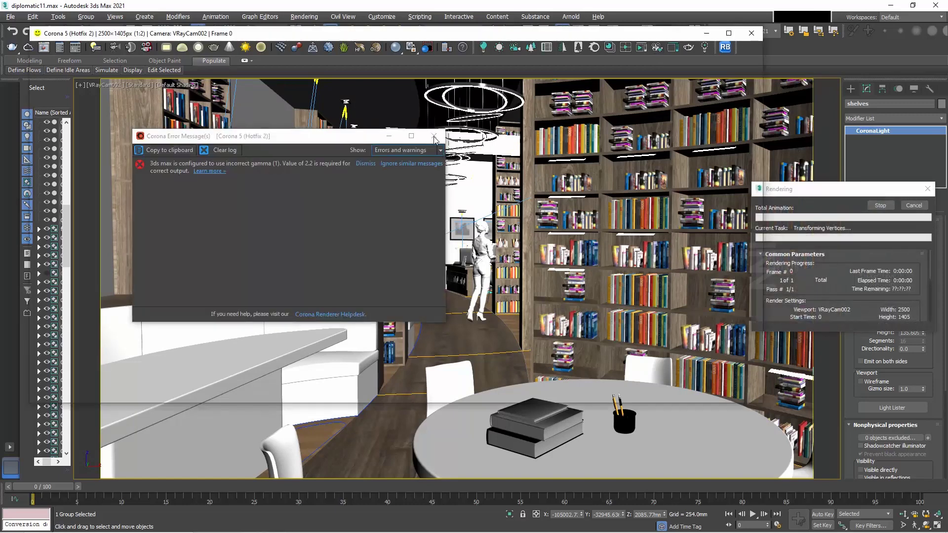
pyautogui.click(434, 137)
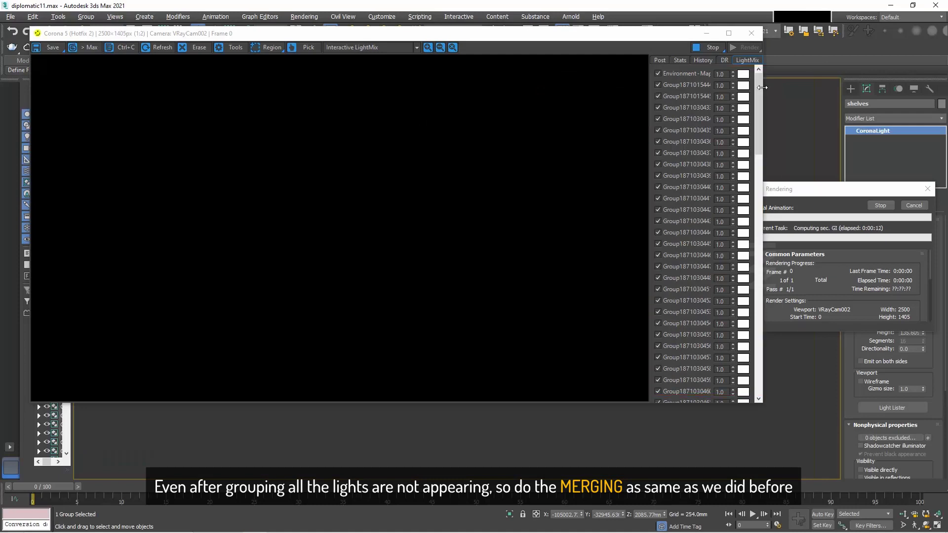
pyautogui.scroll(-15, 747, 96)
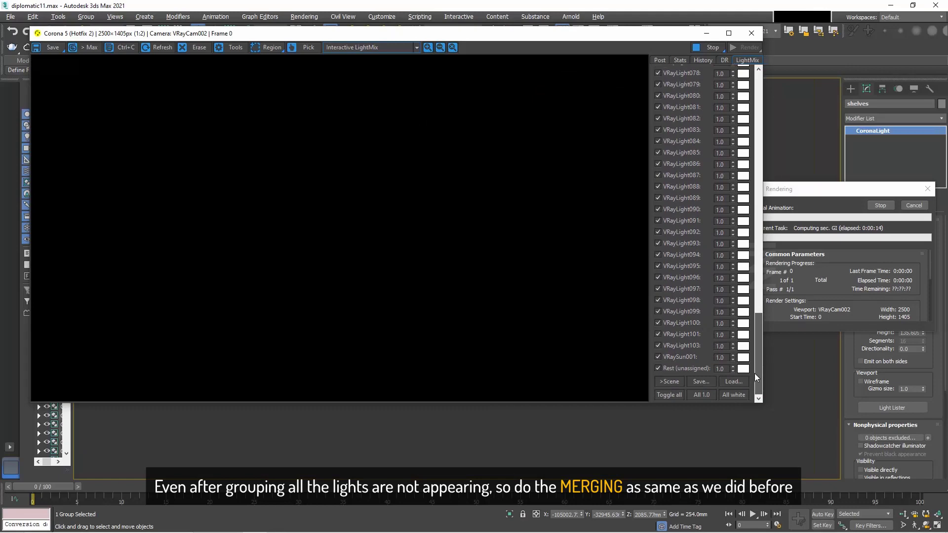
pyautogui.moveTo(758, 271); pyautogui.dragTo(763, 73)
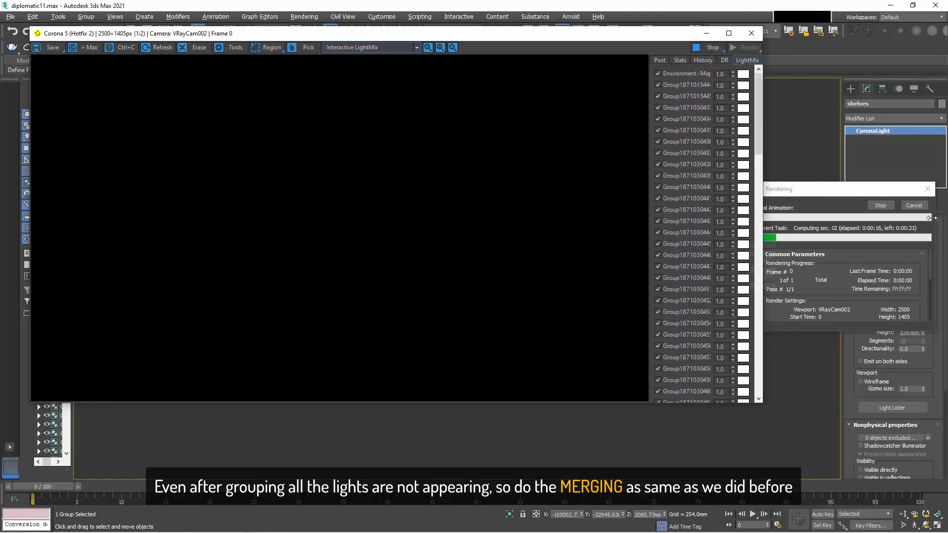
pyautogui.click(913, 205)
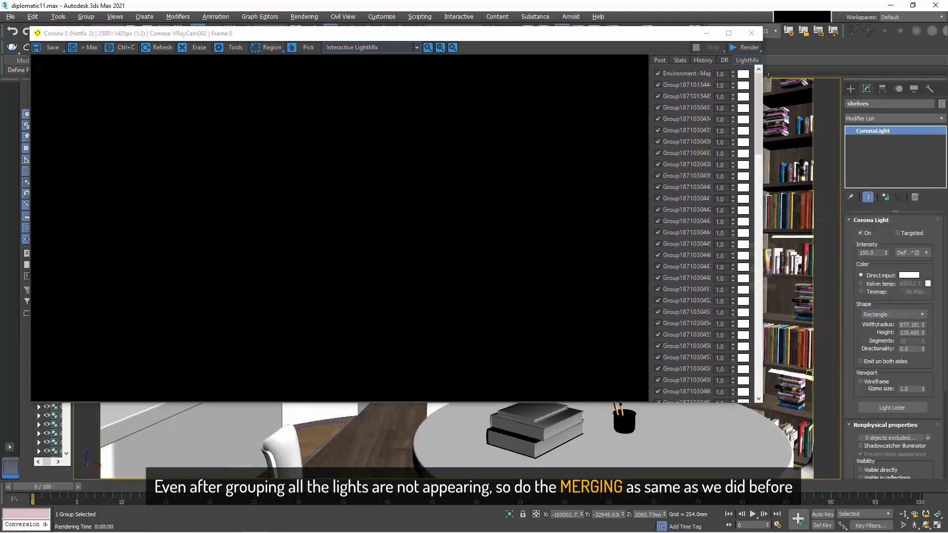
pyautogui.click(751, 33)
# Generate the interactive LightMix layers by Grouped Lights and start a new render.
pyautogui.click(293, 18)
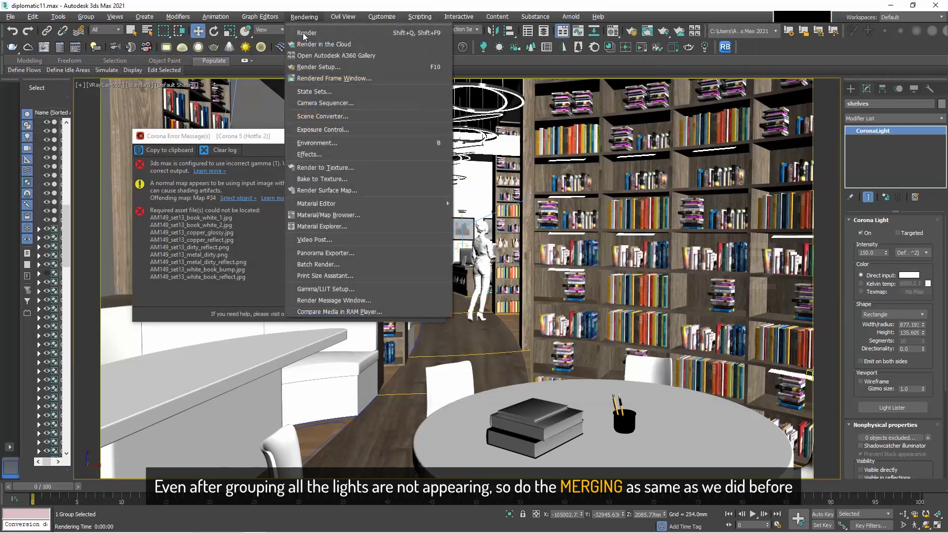
pyautogui.click(320, 67)
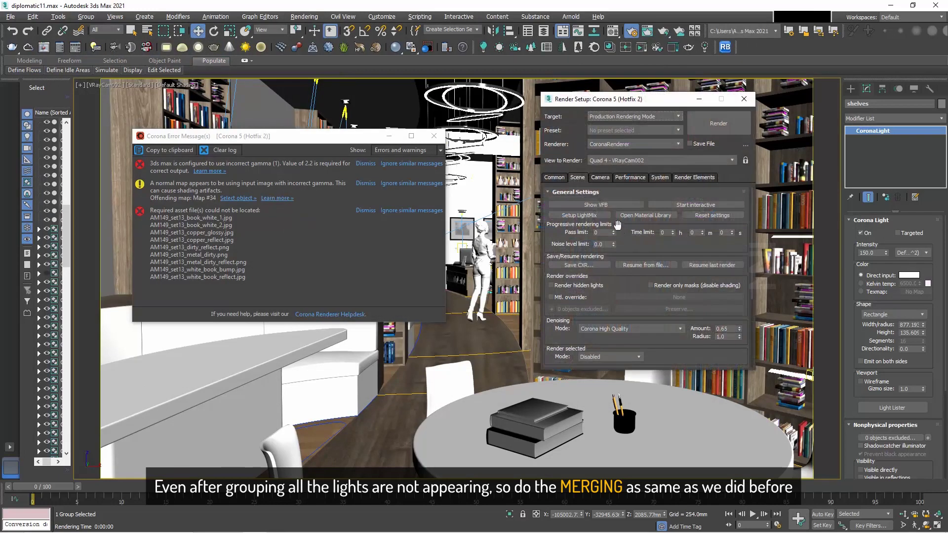
pyautogui.click(582, 215)
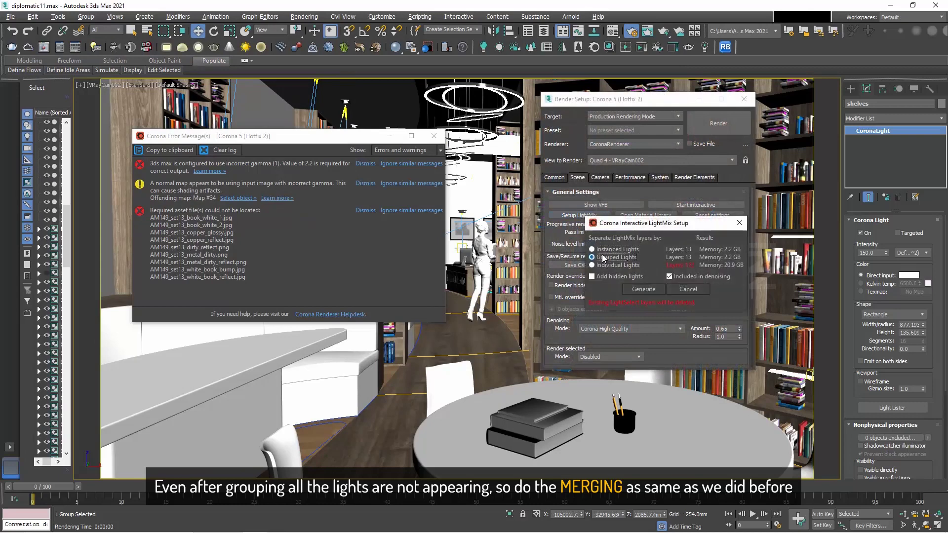
pyautogui.click(644, 289)
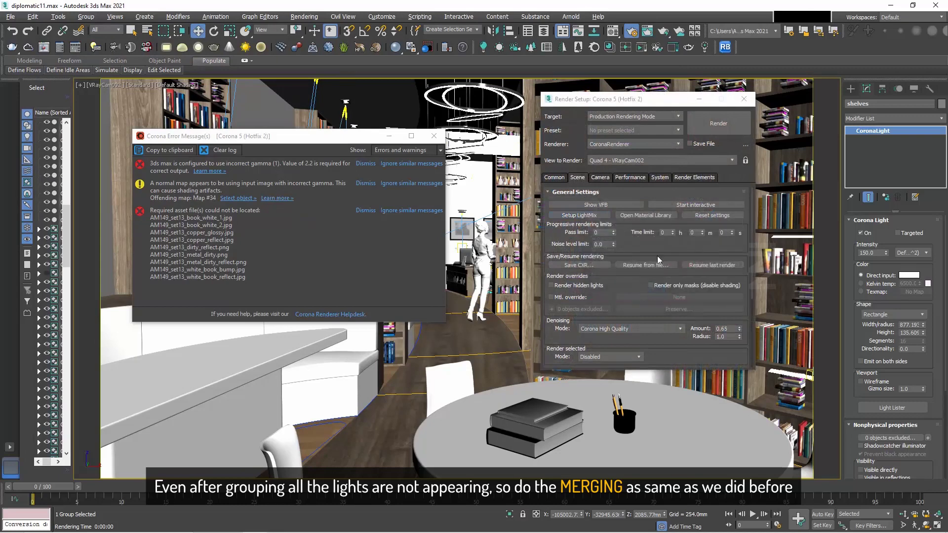
pyautogui.click(718, 124)
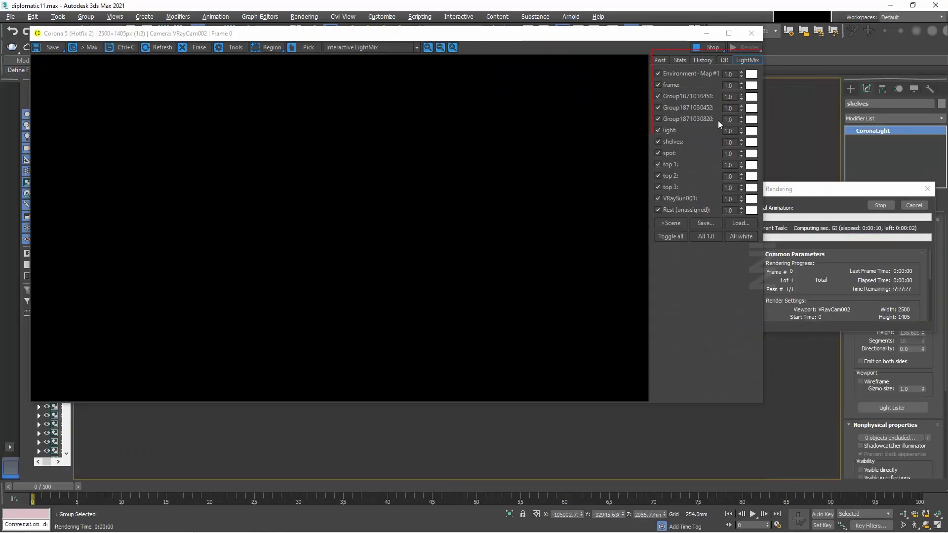
# Switch off the LightMix layers one by one, from Rest (unassigned) up to the environment map.
pyautogui.click(659, 210)
pyautogui.click(660, 198)
pyautogui.click(660, 187)
pyautogui.click(660, 176)
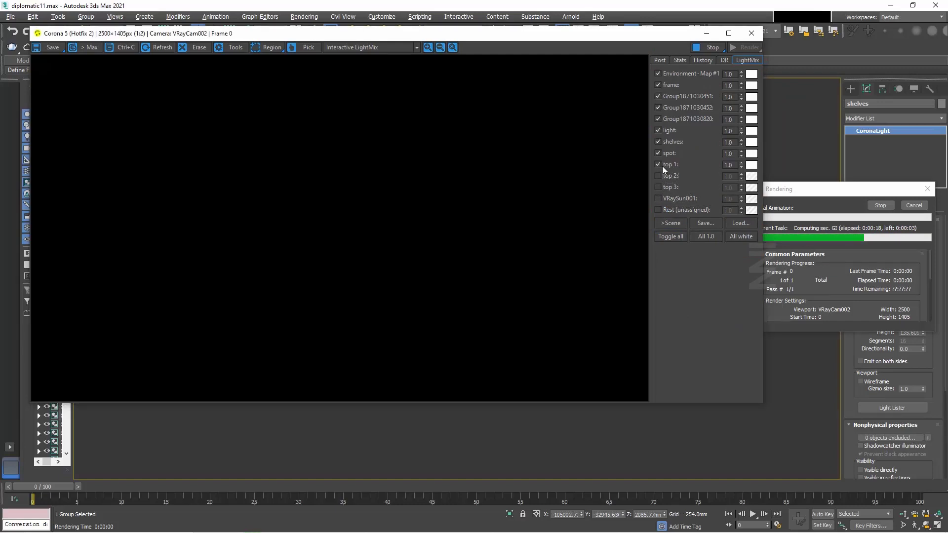
pyautogui.click(661, 164)
pyautogui.click(662, 142)
pyautogui.click(662, 153)
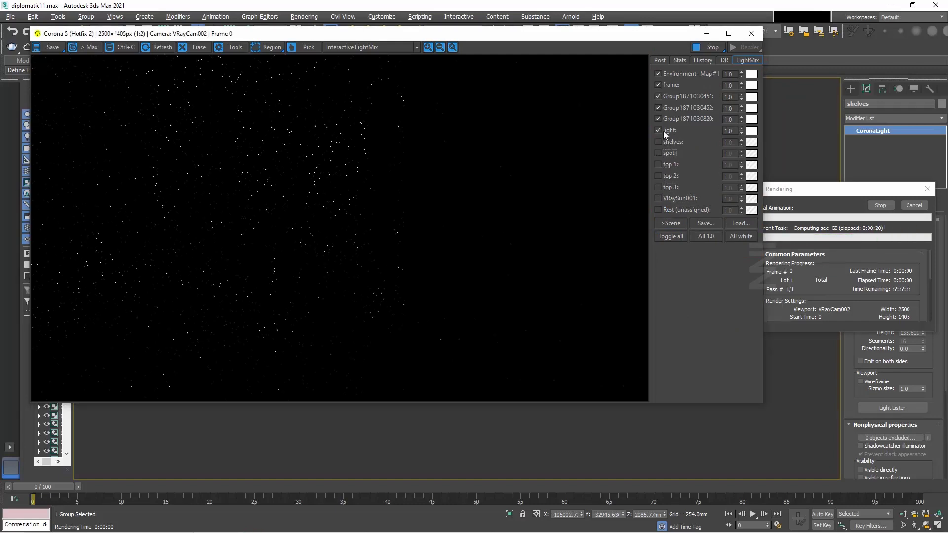
pyautogui.click(662, 131)
pyautogui.click(664, 119)
pyautogui.click(665, 107)
pyautogui.click(665, 96)
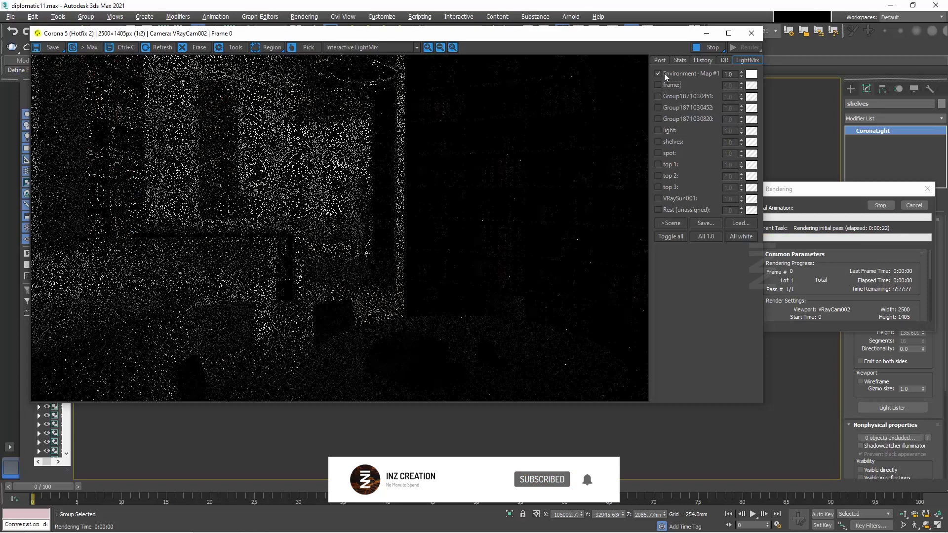
pyautogui.click(662, 73)
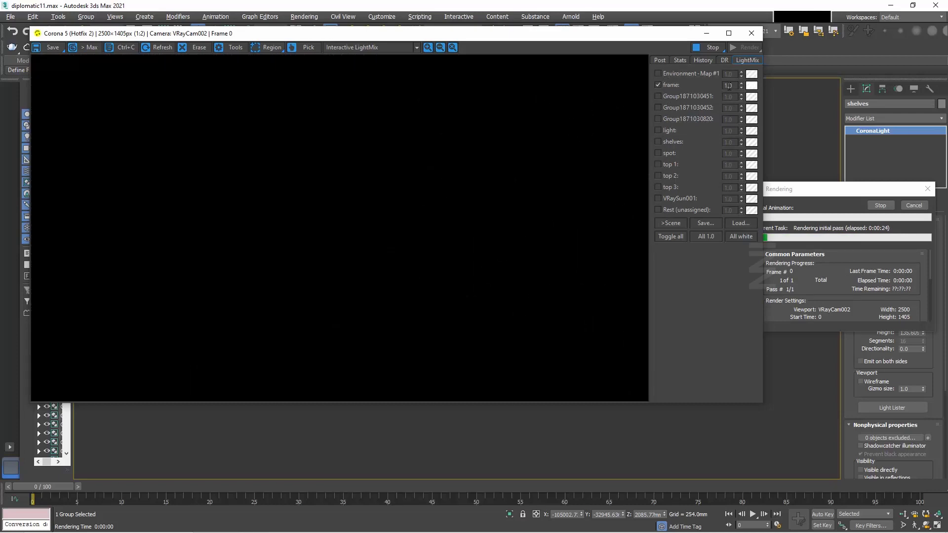
# Set the intensity of the isolated frame layer to 1000 in the LightMix.
pyautogui.write('1')
pyautogui.press('Return')
pyautogui.write('500')
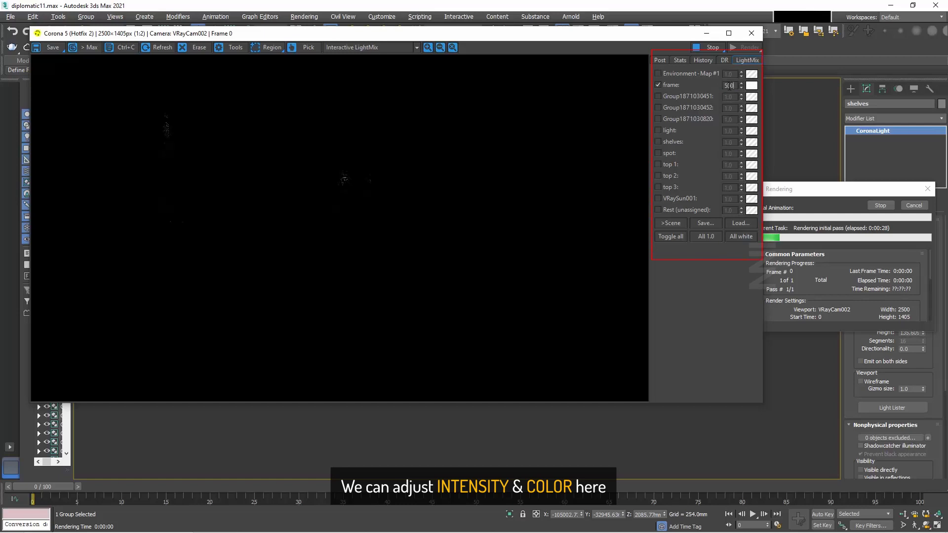
pyautogui.press('Return')
pyautogui.write('100')
pyautogui.press('Return')
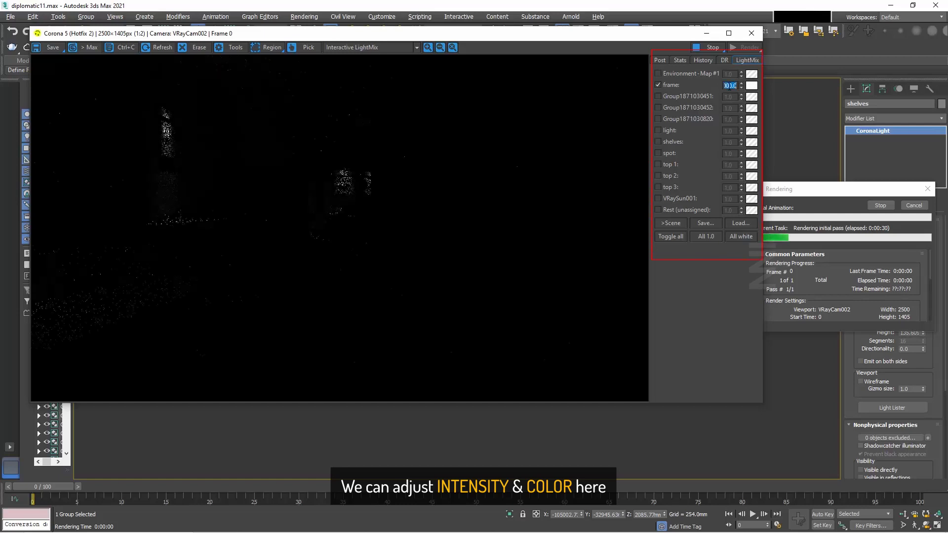
pyautogui.click(664, 95)
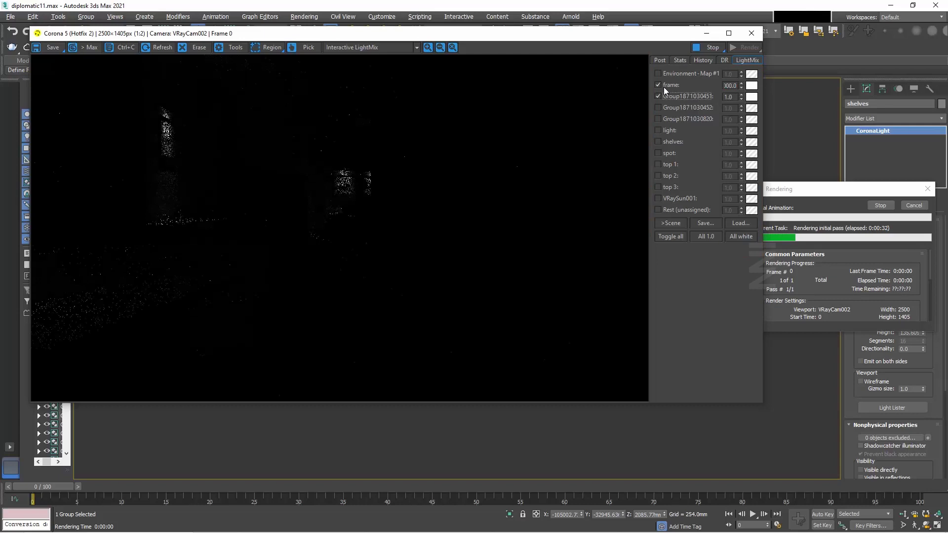
pyautogui.click(664, 84)
pyautogui.click(733, 99)
pyautogui.write('5000')
pyautogui.press('Return')
pyautogui.click(662, 108)
pyautogui.click(732, 109)
pyautogui.write('5000')
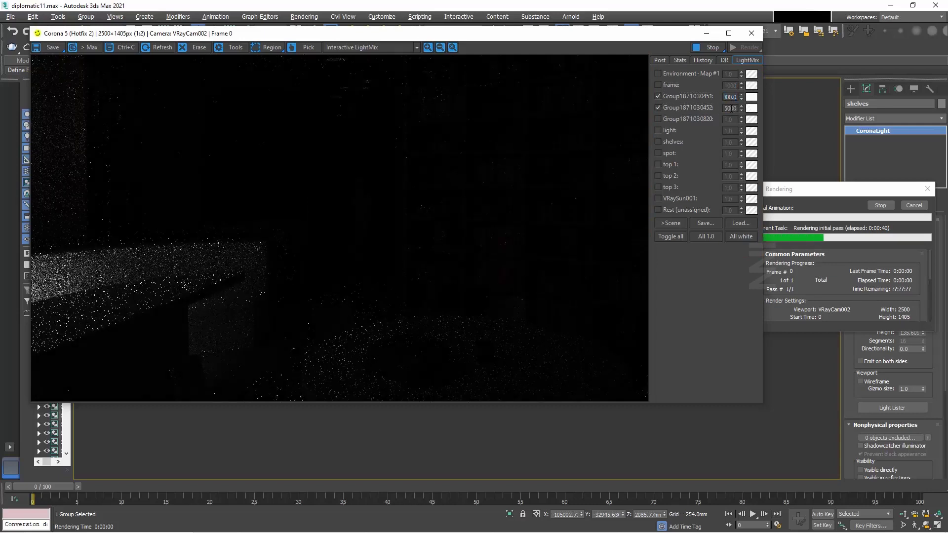
pyautogui.press('Return')
pyautogui.click(662, 119)
pyautogui.click(732, 120)
pyautogui.write('5000')
pyautogui.press('Return')
pyautogui.click(663, 97)
pyautogui.click(663, 108)
pyautogui.click(663, 119)
# Preview the light layer at intensity 10 and the shelves layer at 0.5, switching each off again.
pyautogui.click(662, 130)
pyautogui.click(731, 131)
pyautogui.write('10')
pyautogui.press('Return')
pyautogui.click(662, 130)
pyautogui.click(663, 141)
pyautogui.click(732, 143)
pyautogui.write('.5')
pyautogui.press('Return')
pyautogui.click(663, 141)
# Preview the spot layer alone, set its intensity to 1000, and switch it off.
pyautogui.click(662, 153)
pyautogui.click(732, 154)
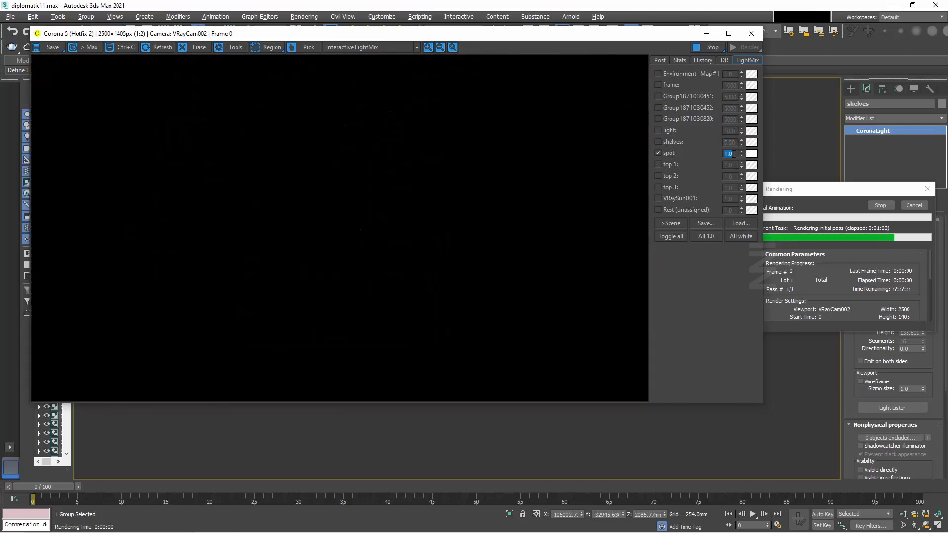
pyautogui.write('500')
pyautogui.press('Return')
pyautogui.write('1000')
pyautogui.press('Return')
pyautogui.click(658, 153)
# Preview the top 1 and top 2 layers in turn, setting each to intensity 2 and switching it off.
pyautogui.click(658, 164)
pyautogui.click(731, 165)
pyautogui.write('2')
pyautogui.press('Return')
pyautogui.click(663, 165)
pyautogui.click(664, 175)
pyautogui.doubleClick(732, 176)
pyautogui.write('2')
pyautogui.press('Return')
pyautogui.click(664, 177)
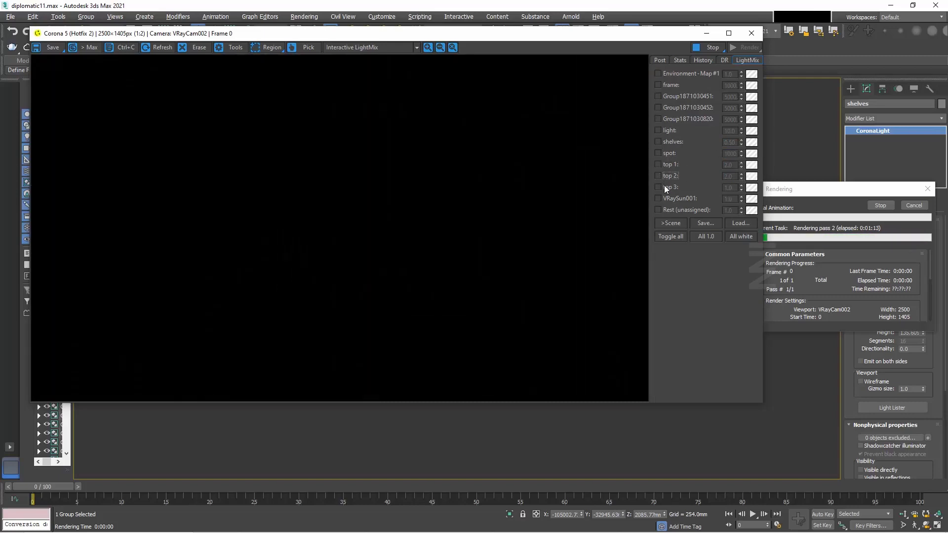
# Preview the top 3 layer alone at intensity 2 and switch it off.
pyautogui.click(665, 186)
pyautogui.doubleClick(730, 187)
pyautogui.write('2')
pyautogui.press('Return')
pyautogui.click(658, 187)
# Switch on the VRaySun001 layer and set its intensity to 0.01.
pyautogui.click(660, 198)
pyautogui.click(732, 198)
pyautogui.write('0.1')
pyautogui.press('Return')
pyautogui.write('0.01')
pyautogui.press('Return')
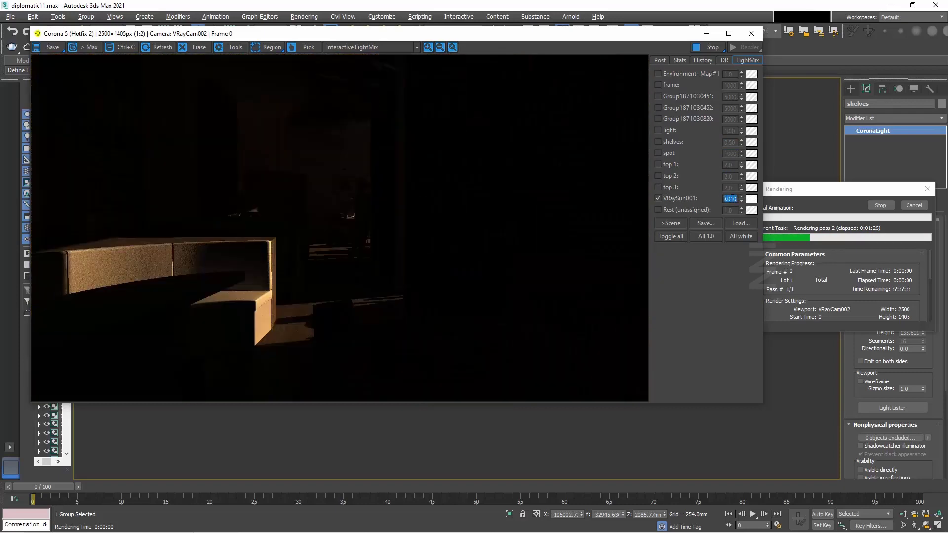
# Switch all the remaining LightMix layers back on, from Rest (unassigned) up to the environment map.
pyautogui.click(670, 212)
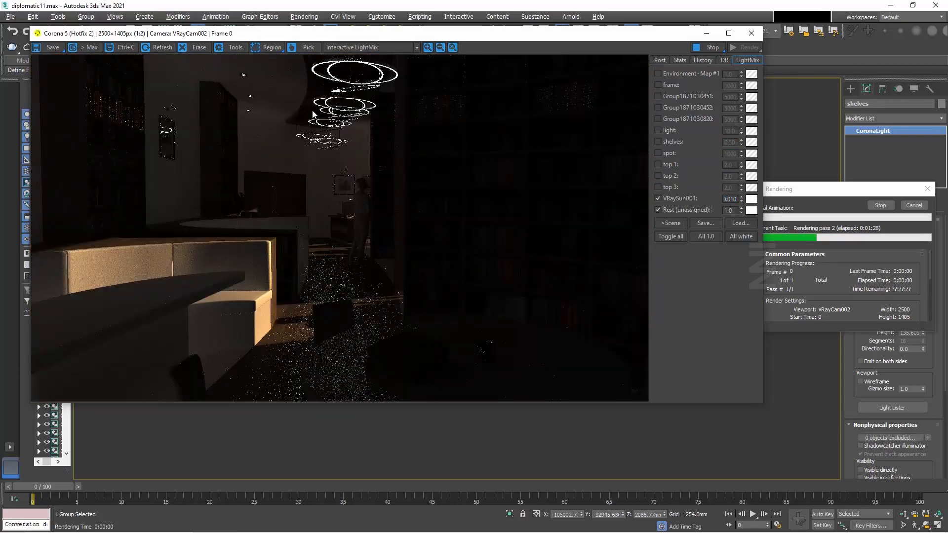
pyautogui.click(658, 187)
pyautogui.click(661, 175)
pyautogui.click(661, 164)
pyautogui.click(661, 153)
pyautogui.click(661, 142)
pyautogui.click(662, 130)
pyautogui.click(662, 119)
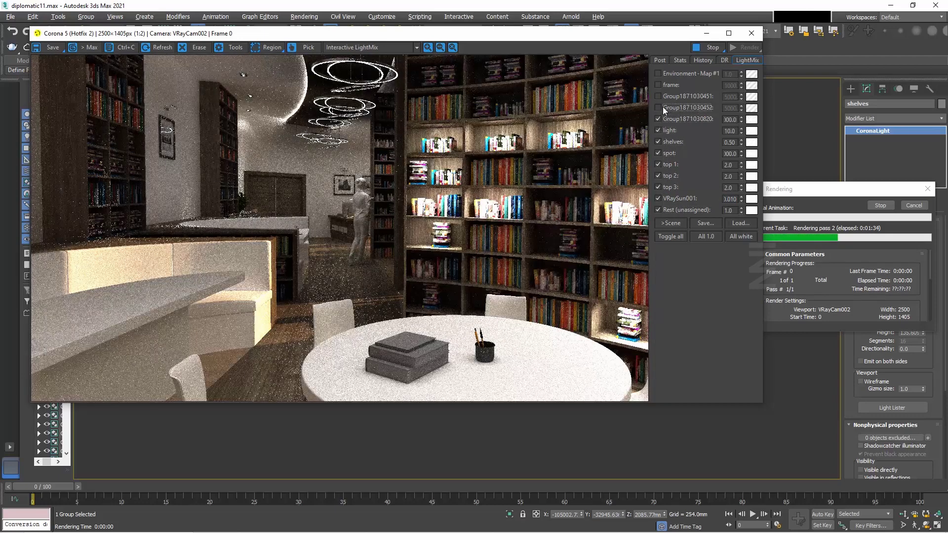
pyautogui.click(663, 107)
pyautogui.click(661, 96)
pyautogui.click(662, 84)
pyautogui.click(662, 74)
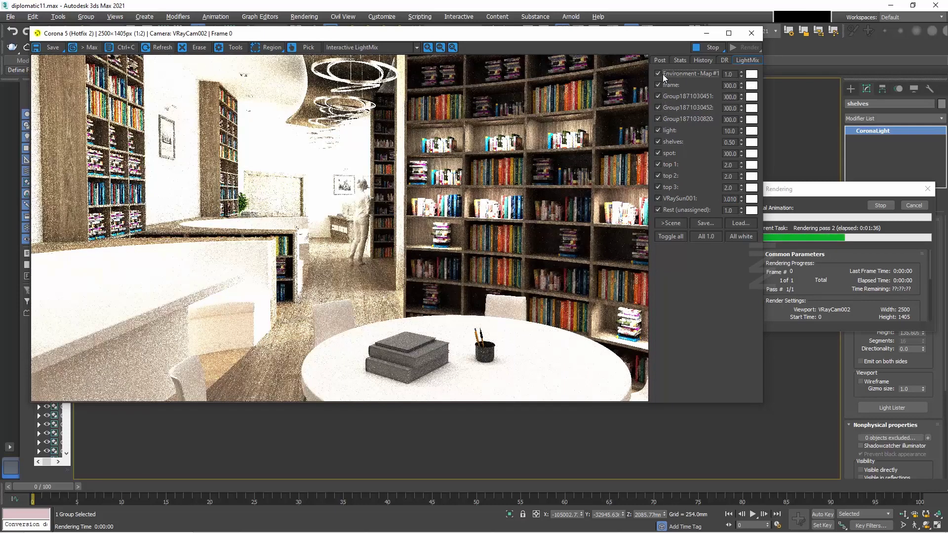
# Reduce the environment map layer's intensity to 0.1, trying 0.5 and 0.2 first.
pyautogui.doubleClick(731, 75)
pyautogui.write('0.5')
pyautogui.press('Return')
pyautogui.write('0.2')
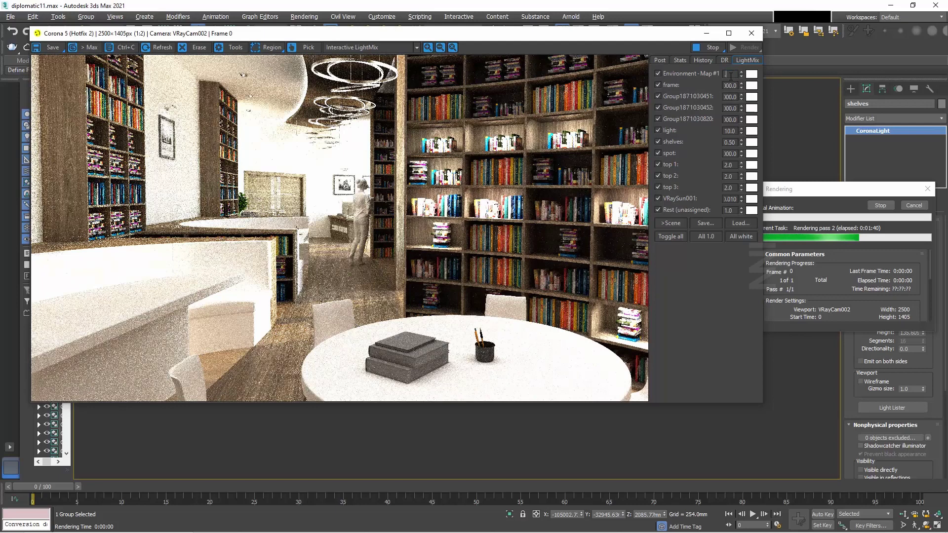
pyautogui.press('Return')
pyautogui.write('0.1')
pyautogui.press('Return')
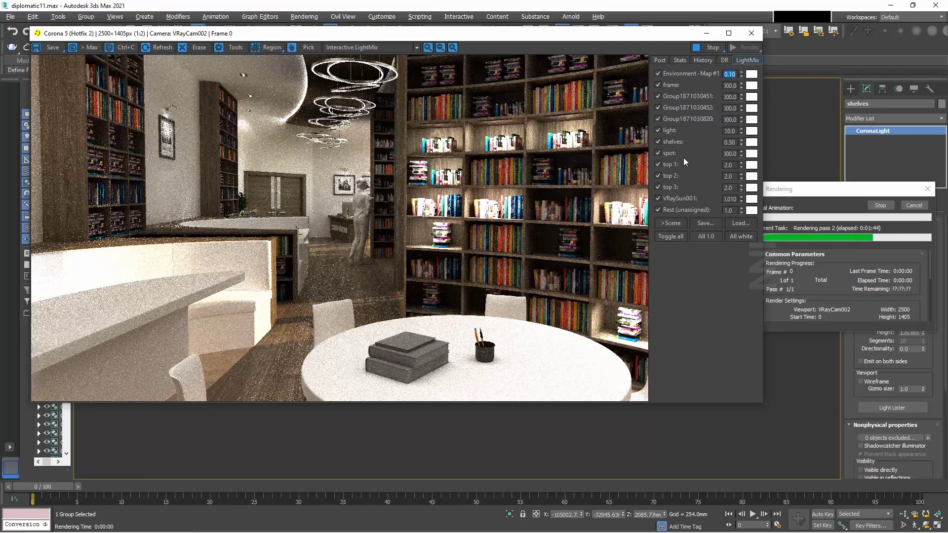
# Compare the image with and without VRaySun001 and lower that layer's intensity to 0.002.
pyautogui.click(659, 198)
pyautogui.click(661, 197)
pyautogui.moveTo(743, 203); pyautogui.dragTo(743, 206)
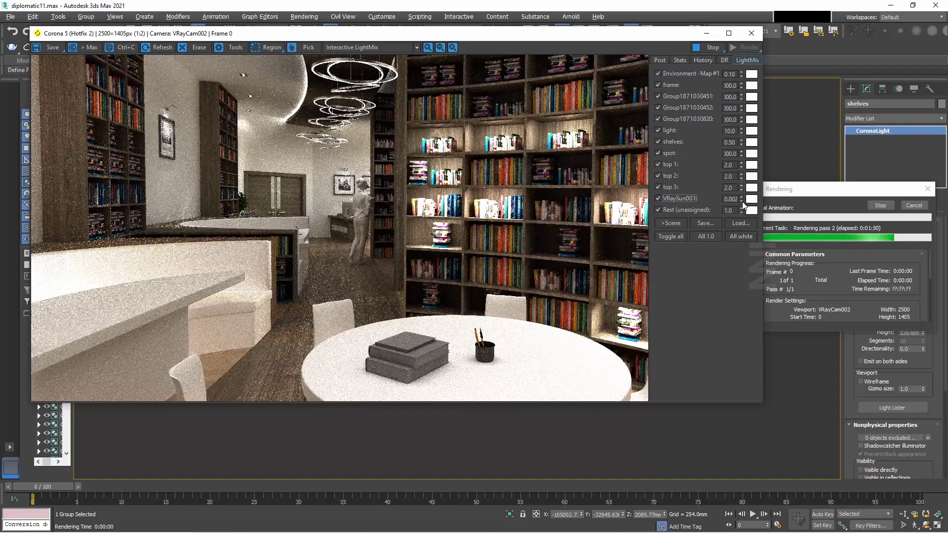
pyautogui.click(664, 153)
pyautogui.click(664, 153)
pyautogui.click(658, 96)
pyautogui.click(659, 96)
pyautogui.doubleClick(730, 97)
pyautogui.write('100')
pyautogui.press('Return')
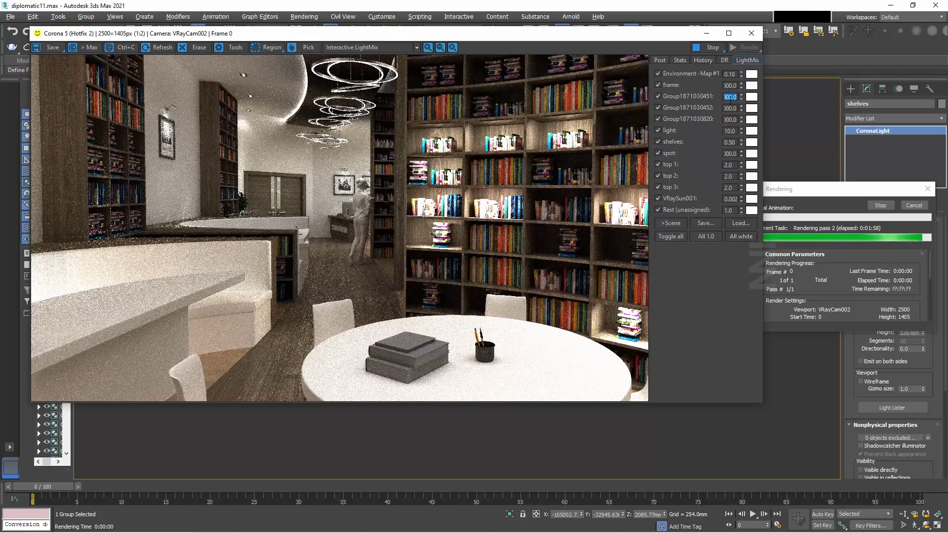
pyautogui.click(730, 107)
pyautogui.write('10')
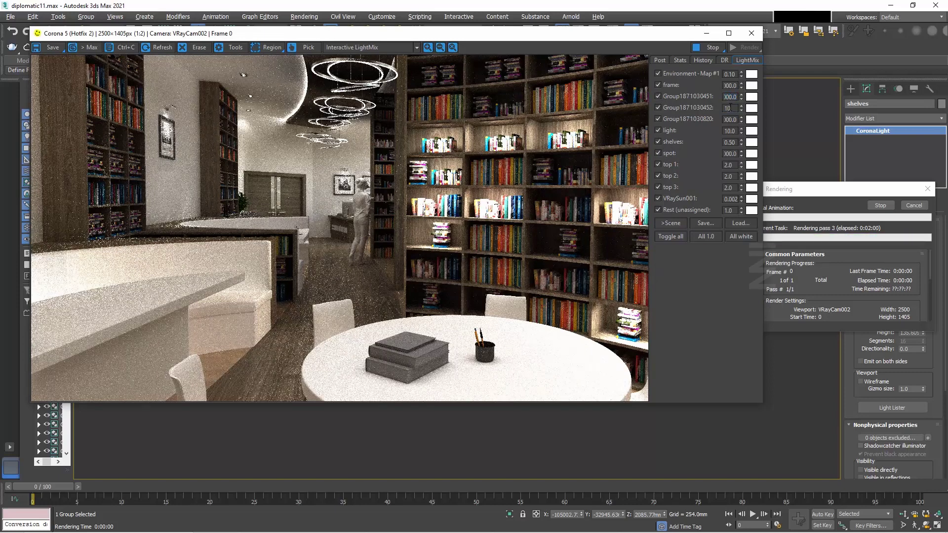
pyautogui.write('0.0')
pyautogui.press('Return')
pyautogui.press('Tab')
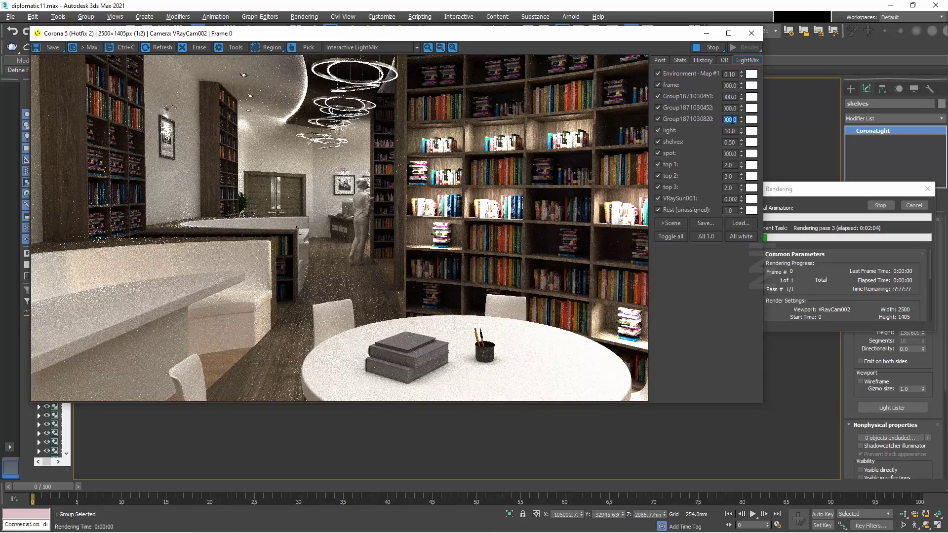
# Give the frame layer a pale warm colour by colour temperature, trying orange at 2440 K and a saturated blue first.
pyautogui.click(670, 85)
pyautogui.click(670, 85)
pyautogui.click(751, 86)
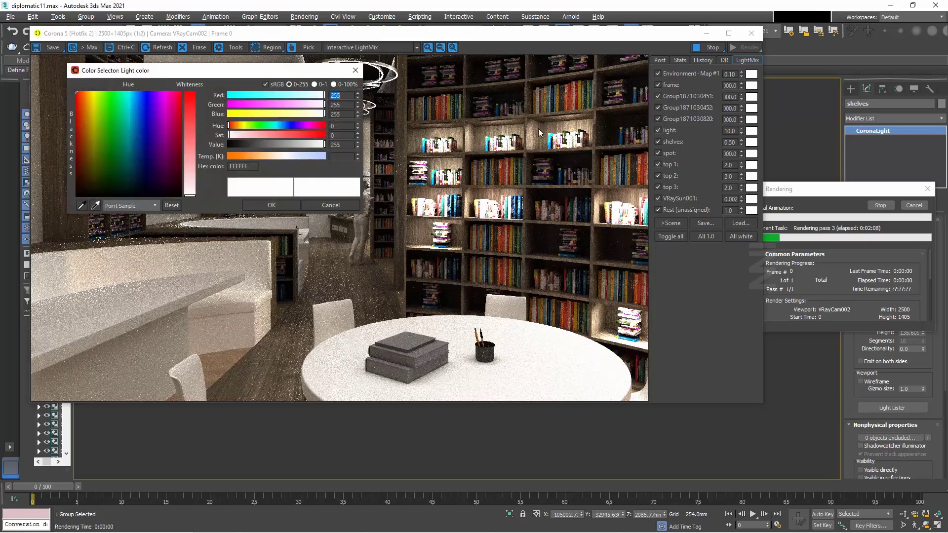
pyautogui.click(276, 156)
pyautogui.moveTo(254, 79); pyautogui.dragTo(600, 228)
pyautogui.moveTo(597, 304); pyautogui.dragTo(587, 304)
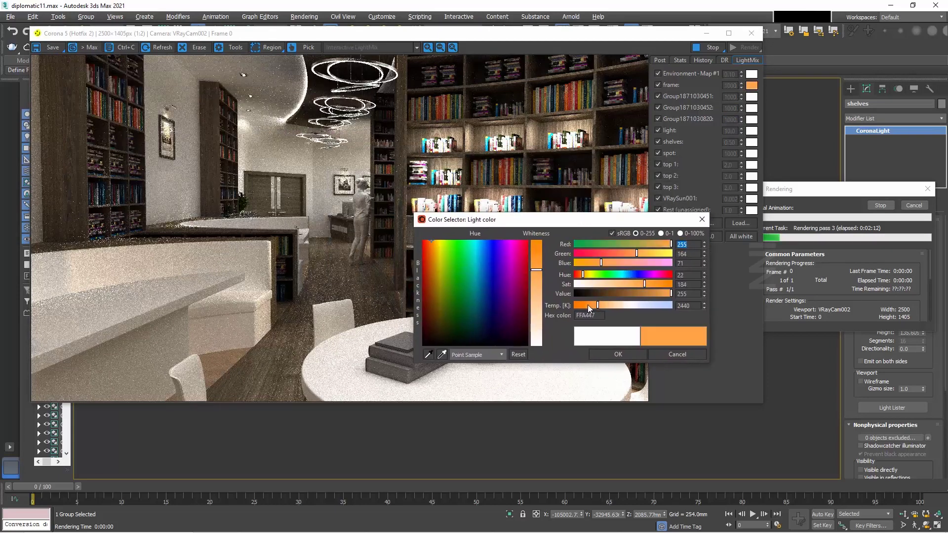
pyautogui.click(476, 285)
pyautogui.moveTo(523, 231)
pyautogui.mouseDown()
pyautogui.moveTo(455, 291)
pyautogui.moveTo(445, 283)
pyautogui.moveTo(458, 259)
pyautogui.moveTo(488, 256)
pyautogui.mouseUp()
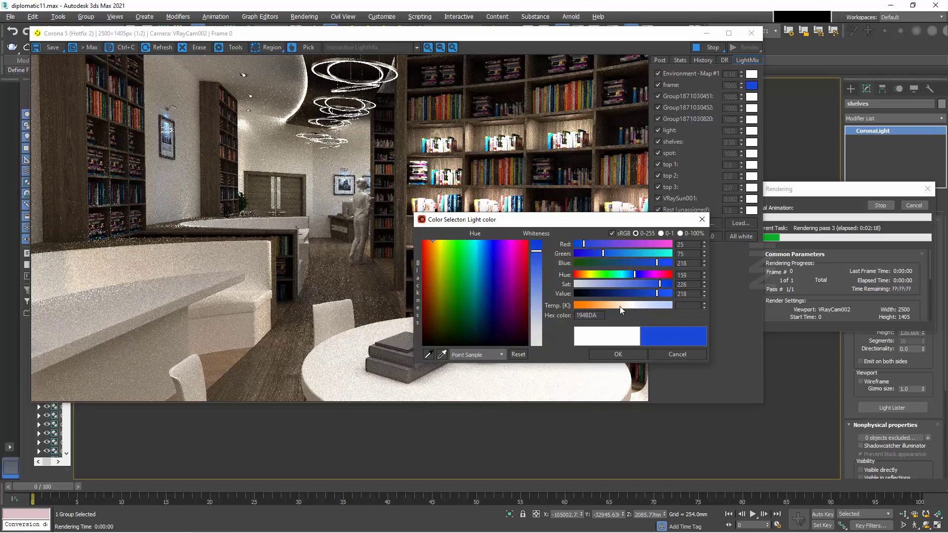
pyautogui.click(620, 306)
pyautogui.click(618, 354)
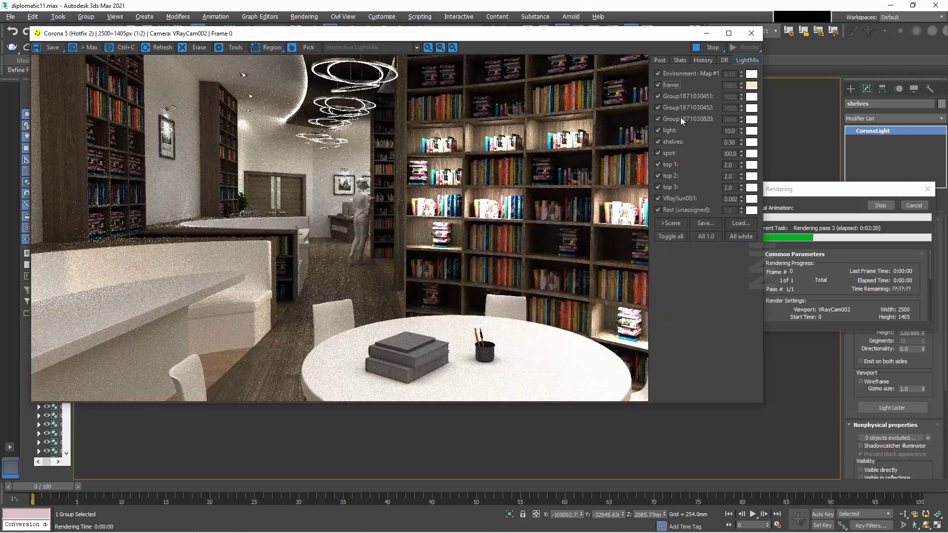
# Copy the frame layer's warm colour to the three group layers, light, shelves and spot, and set the environment map's intensity to 0.2.
pyautogui.moveTo(753, 98); pyautogui.dragTo(752, 131)
pyautogui.moveTo(752, 132); pyautogui.dragTo(755, 156)
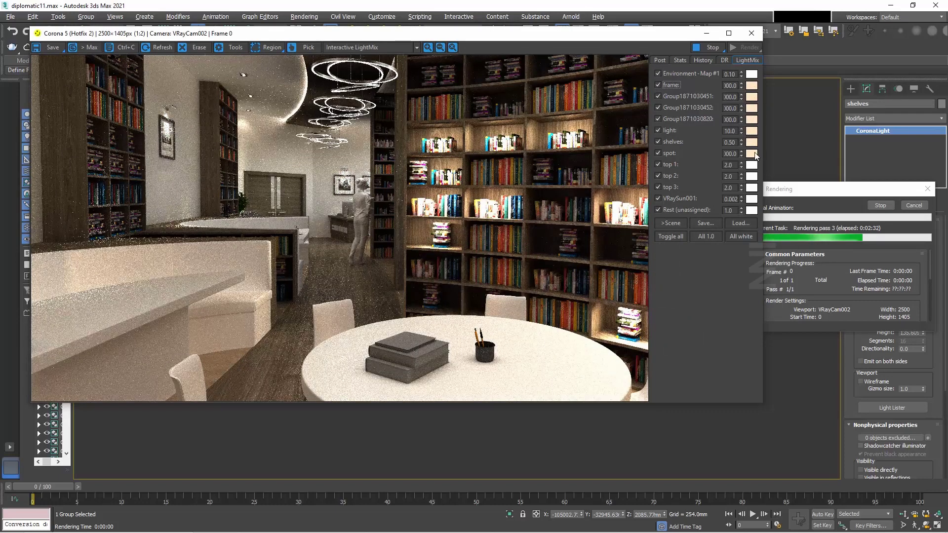
pyautogui.doubleClick(731, 74)
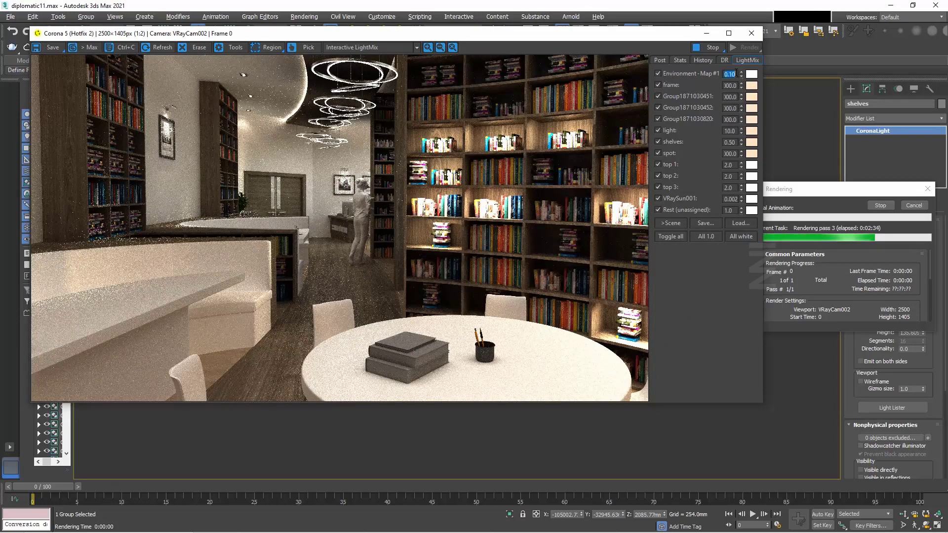
pyautogui.press('Return')
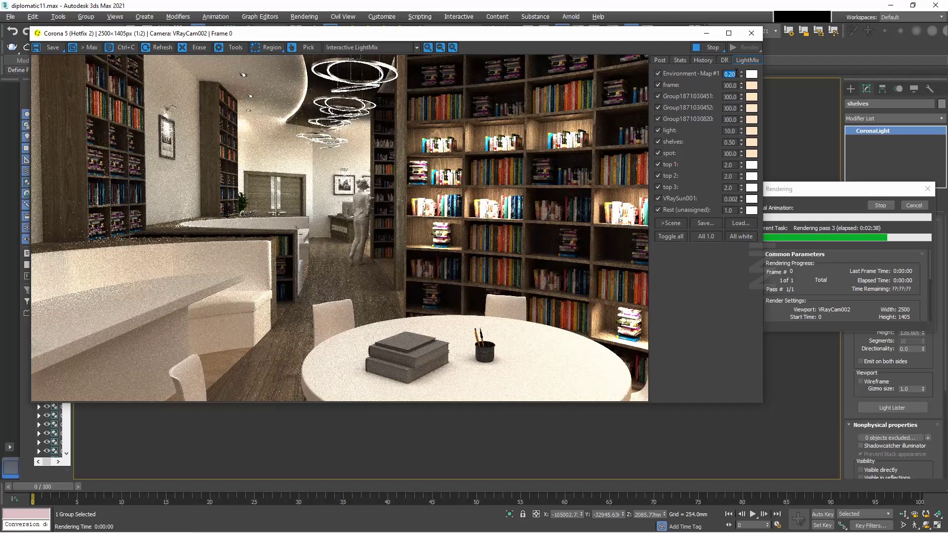
# Cancel the running render, enable Gamma/LUT correction in the preferences and restart the render.
pyautogui.click(912, 206)
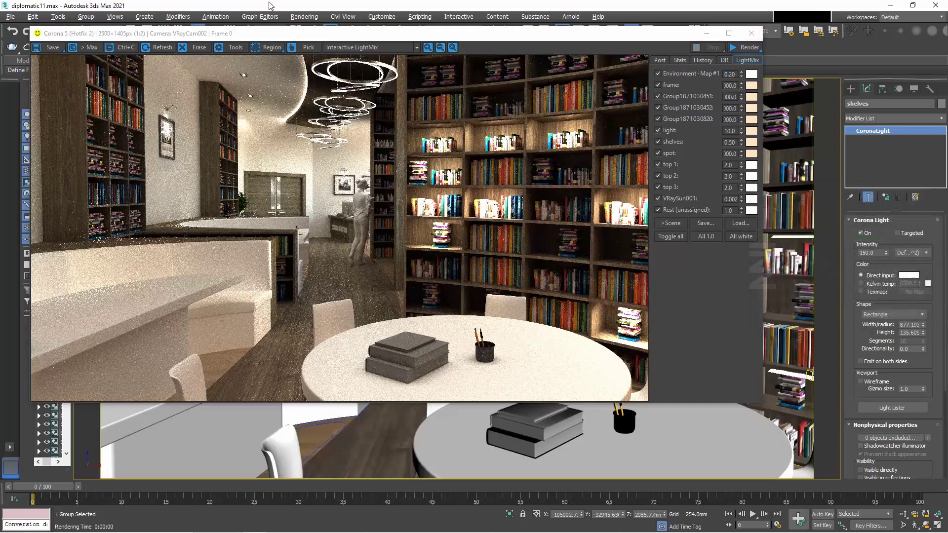
pyautogui.click(384, 18)
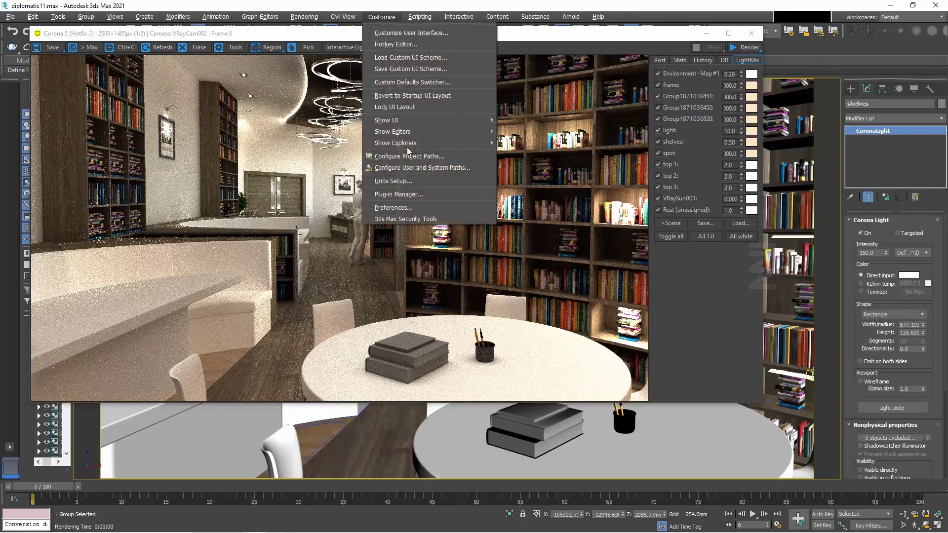
pyautogui.click(400, 208)
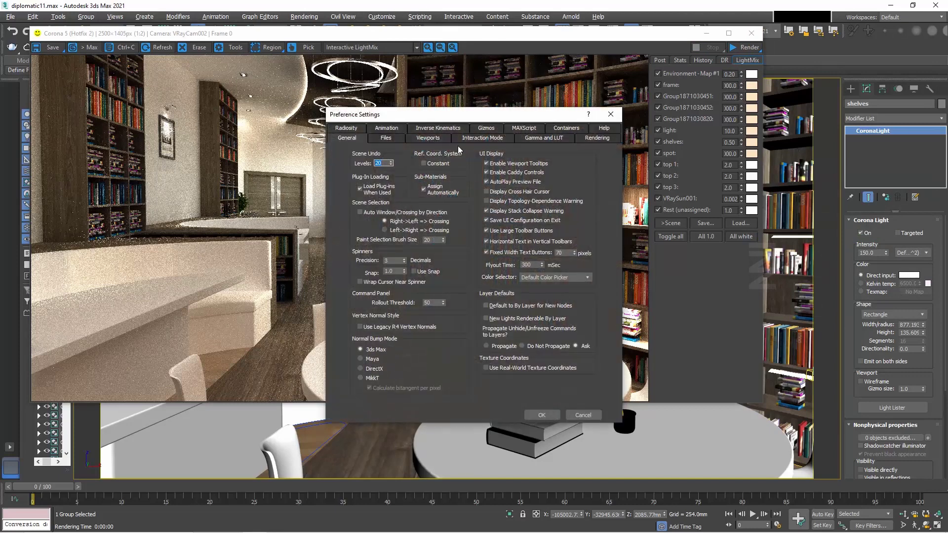
pyautogui.click(533, 139)
pyautogui.click(362, 164)
pyautogui.click(539, 417)
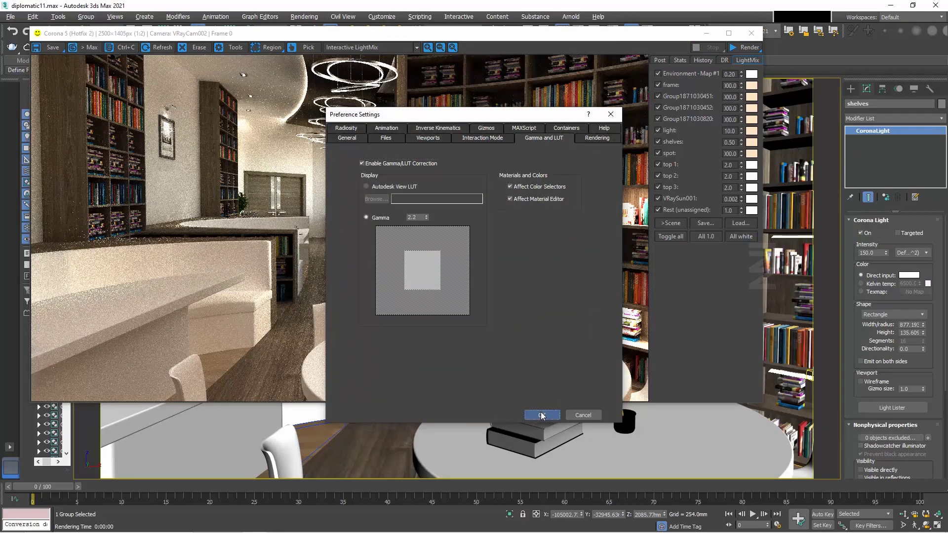
pyautogui.click(744, 48)
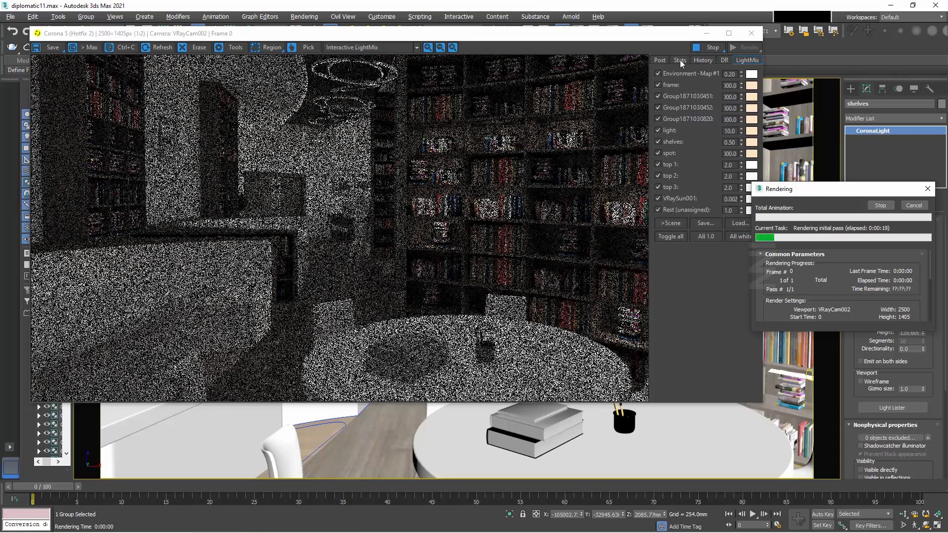
# Set the render's denoise amount to 1 in the post-processing settings.
pyautogui.click(680, 60)
pyautogui.click(659, 60)
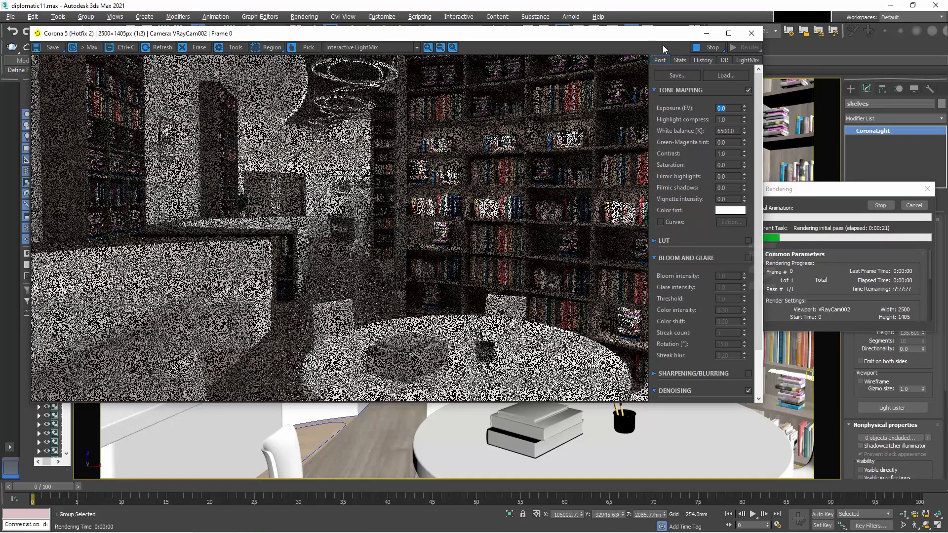
pyautogui.moveTo(758, 310); pyautogui.dragTo(762, 364)
pyautogui.doubleClick(724, 354)
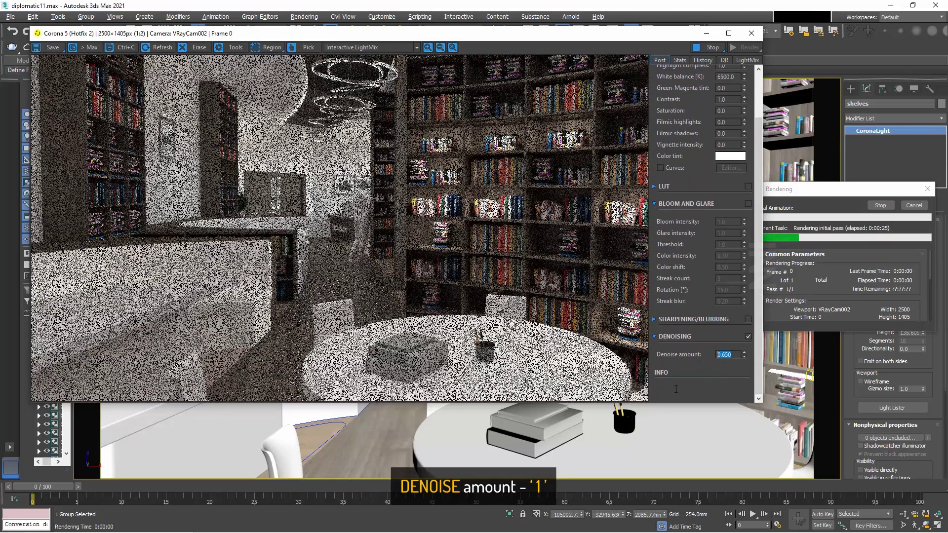
pyautogui.write('1')
pyautogui.press('Return')
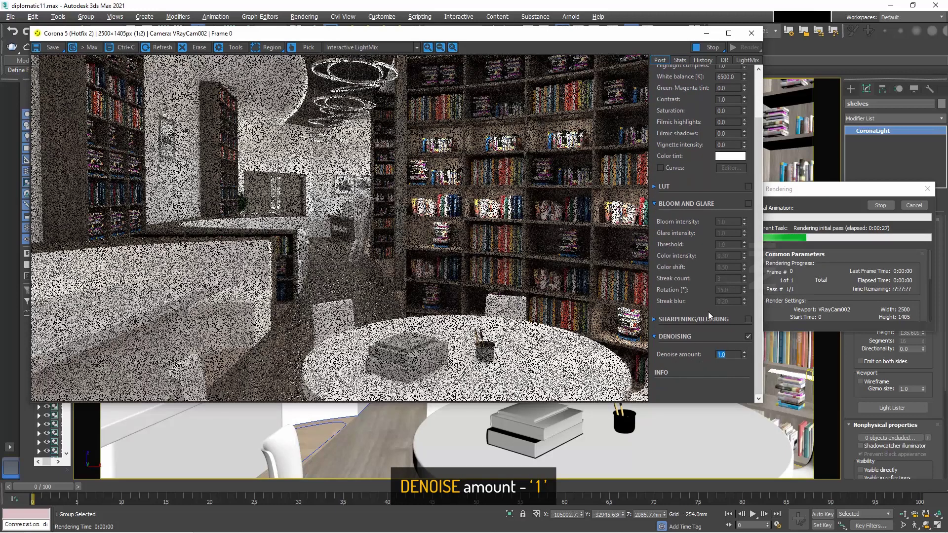
# Enable Bloom and Glare and set both the bloom intensity and the glare intensity to 0.1.
pyautogui.moveTo(762, 302); pyautogui.dragTo(754, 259)
pyautogui.click(748, 259)
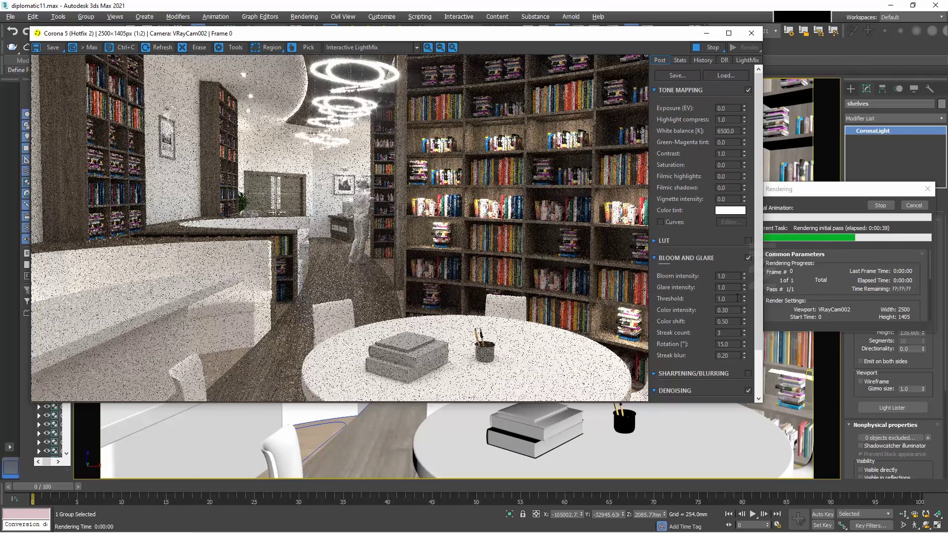
pyautogui.doubleClick(732, 279)
pyautogui.write('.1')
pyautogui.press('Return')
pyautogui.doubleClick(732, 288)
pyautogui.write('.1')
pyautogui.press('Return')
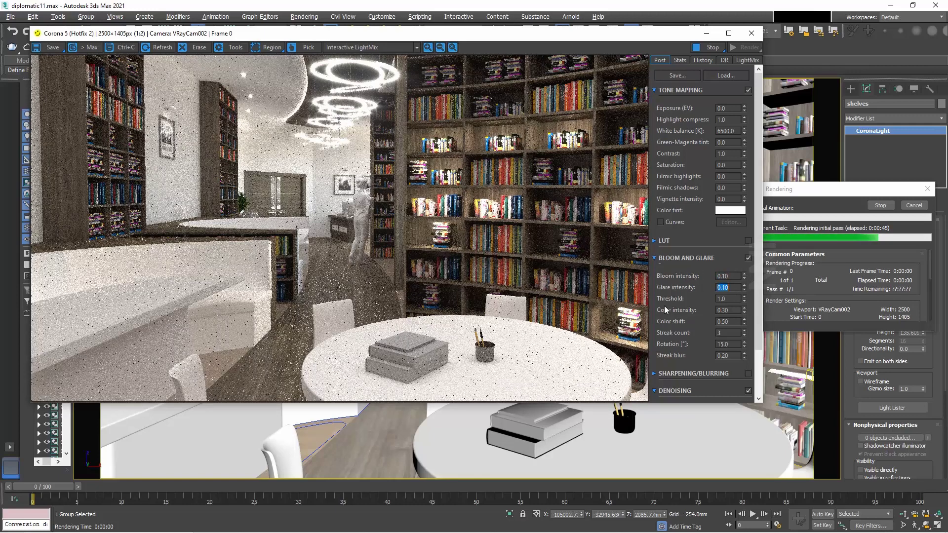
# Enable the LUT and apply Kim_Amlan...graphic_01, trying Kim_Amlan...graphic_03 first.
pyautogui.click(748, 241)
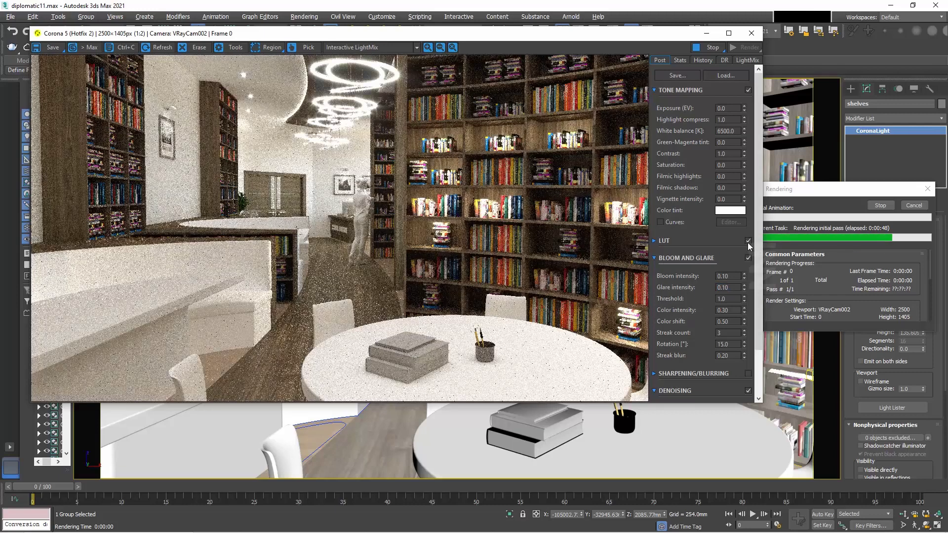
pyautogui.click(718, 239)
pyautogui.click(743, 270)
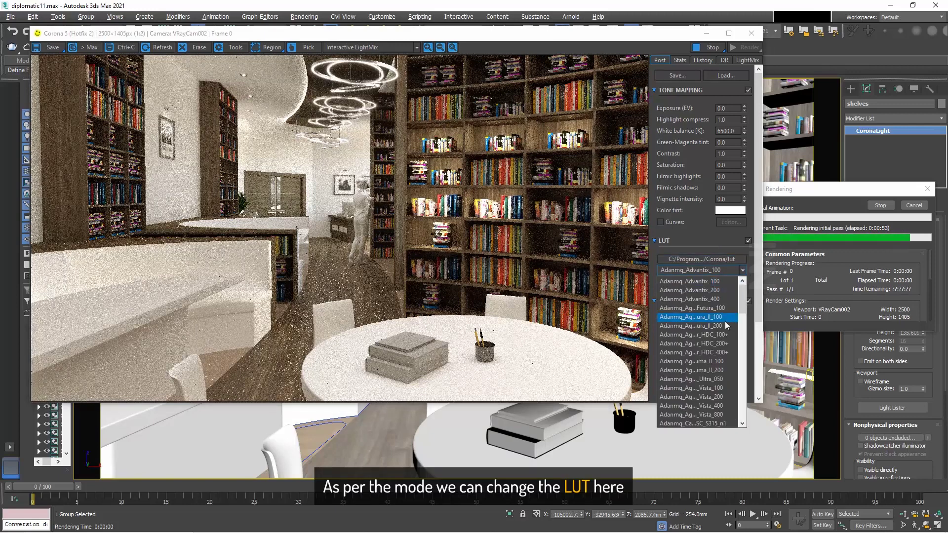
pyautogui.moveTo(745, 307); pyautogui.dragTo(748, 412)
pyautogui.click(721, 405)
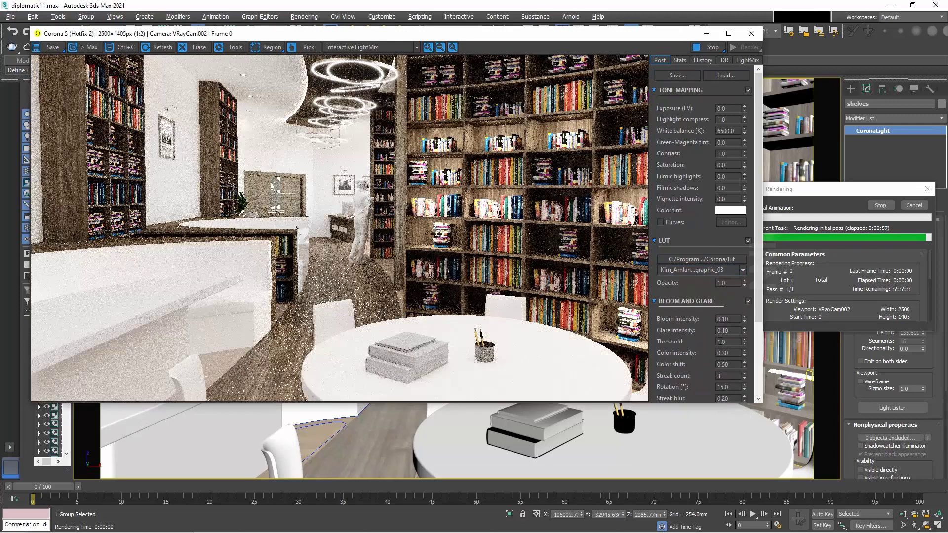
pyautogui.scroll(1, 725, 269)
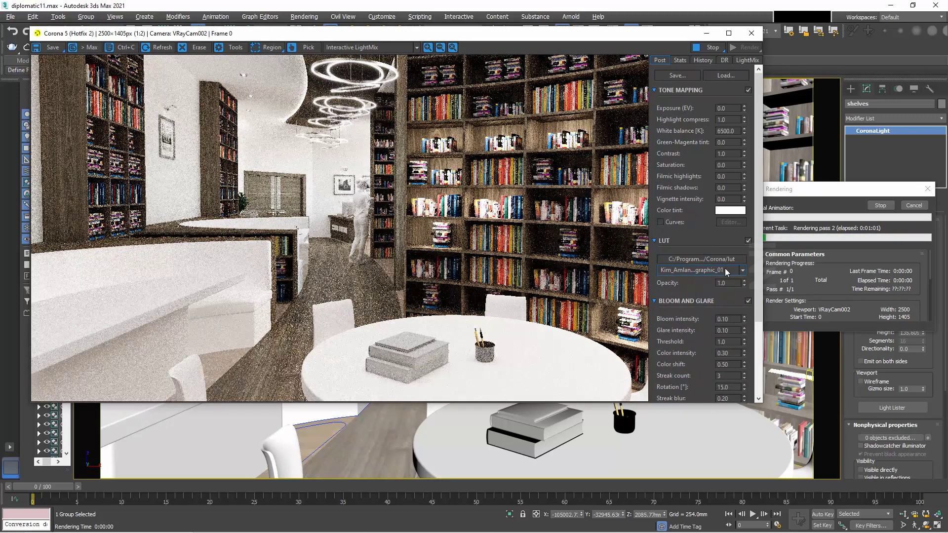
# Preview other LUTs on the render, including NOIR_OFF_night, GroundControl Undertones, Adanmq_Gold_200, Adanmq_Fuji_Astia_100 and Adanmq_F125.
pyautogui.click(742, 270)
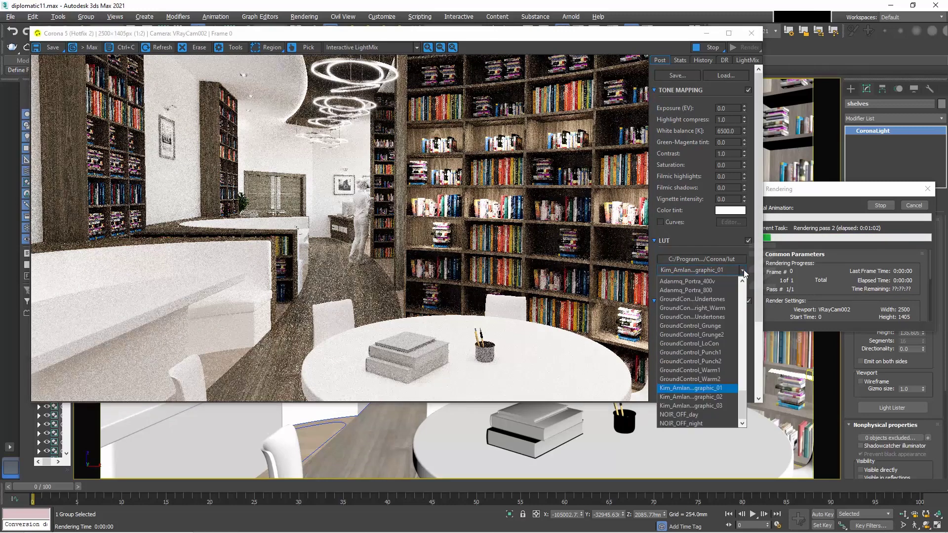
pyautogui.click(706, 320)
pyautogui.scroll(-1, 734, 288)
pyautogui.scroll(3, 724, 247)
pyautogui.scroll(-4, 722, 244)
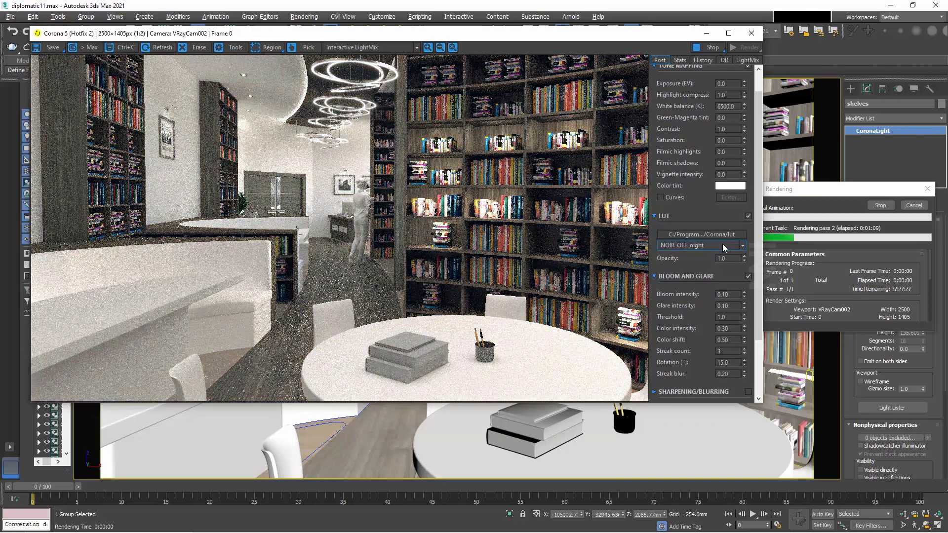
pyautogui.scroll(2, 724, 244)
pyautogui.scroll(3, 724, 245)
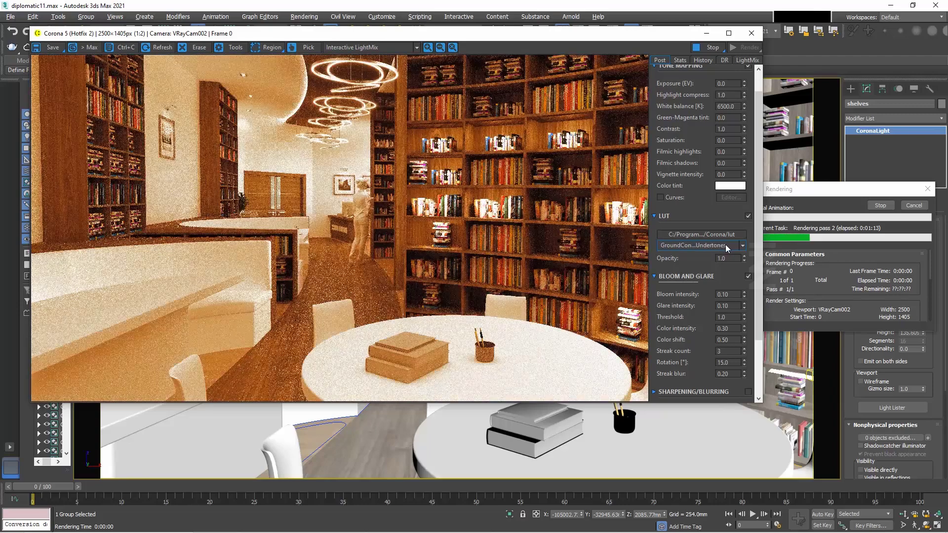
pyautogui.scroll(3, 725, 245)
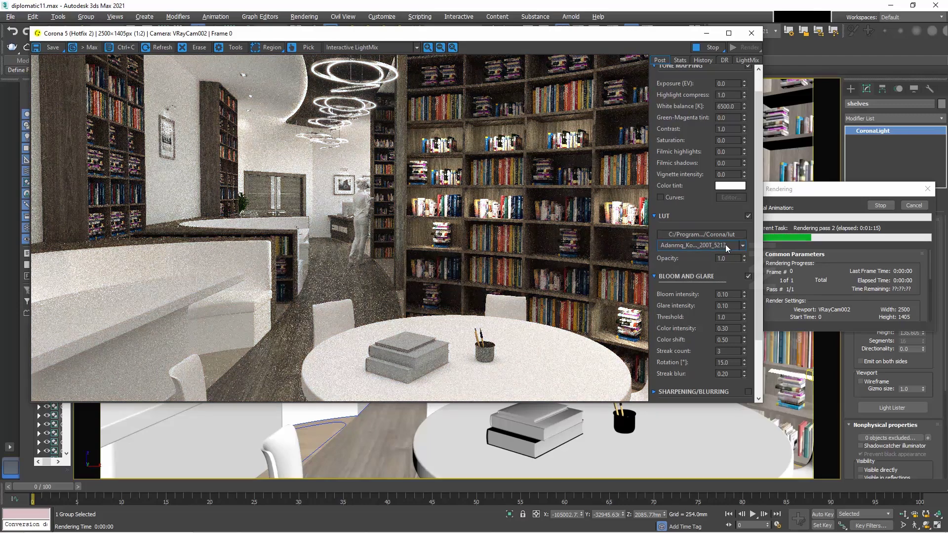
pyautogui.scroll(3, 725, 244)
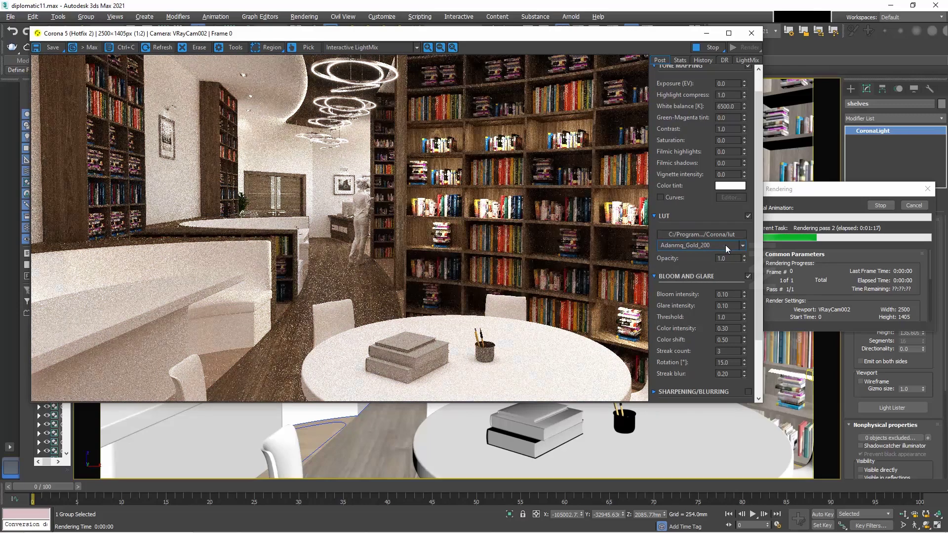
pyautogui.scroll(2, 724, 245)
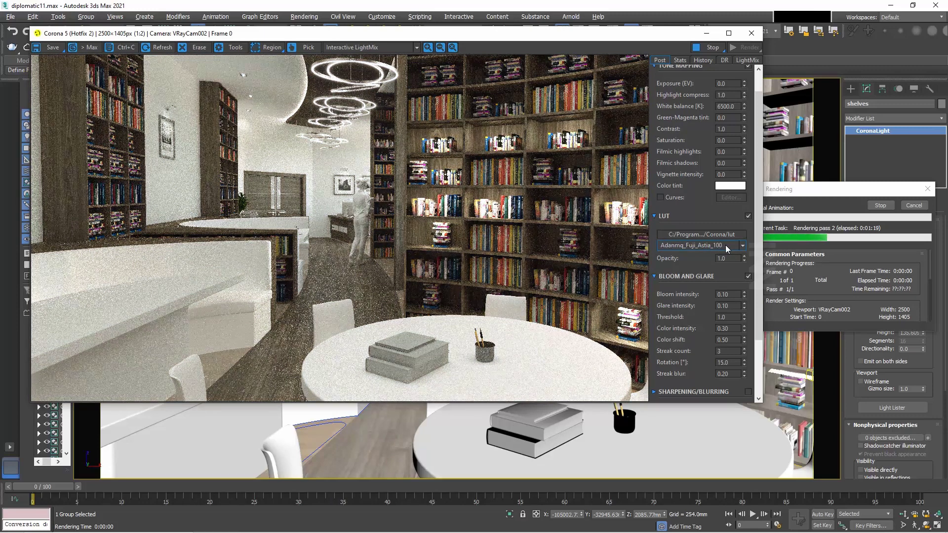
pyautogui.scroll(1, 724, 245)
pyautogui.scroll(1, 725, 245)
# Apply the Adanmq_Advantix_100 LUT to the render.
pyautogui.click(742, 245)
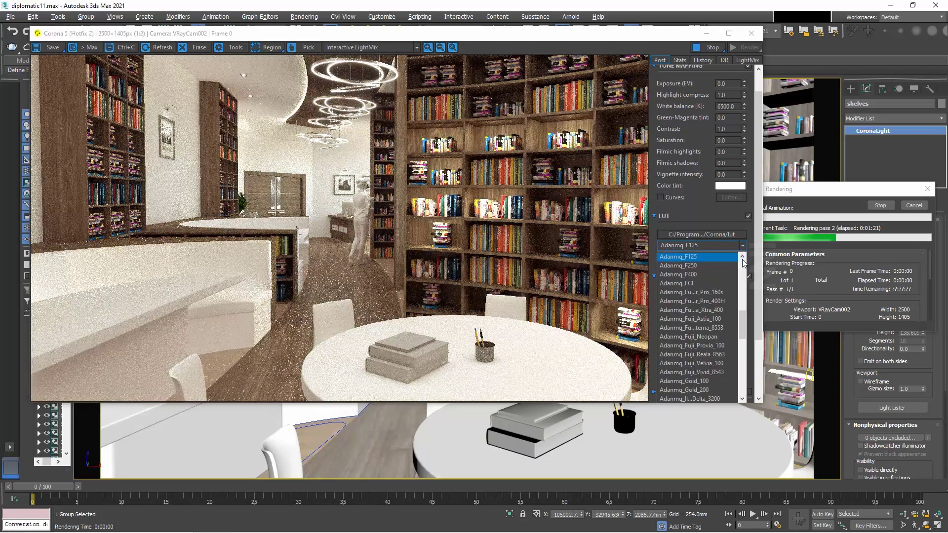
pyautogui.scroll(2, 740, 271)
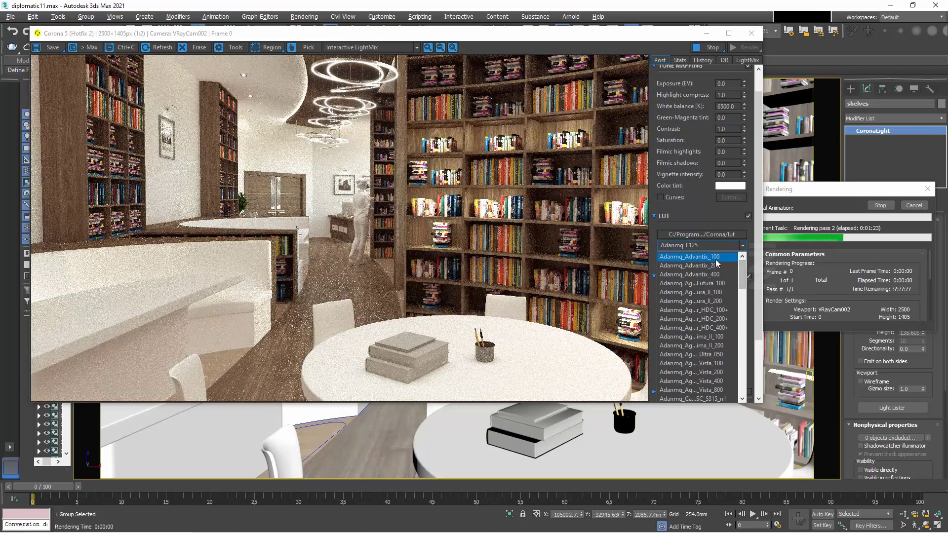
pyautogui.click(715, 258)
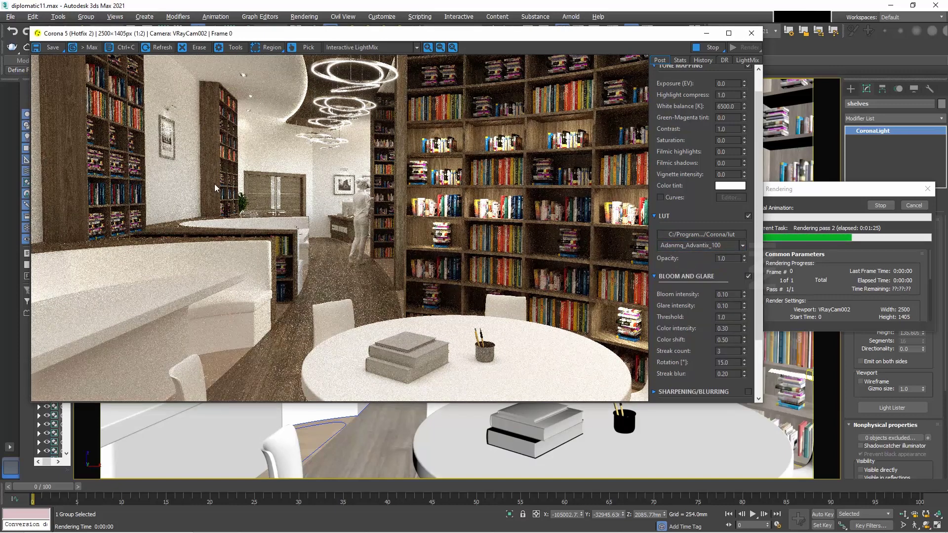
# Switch the render's LUT back to Kim_Amlan...graphic_01.
pyautogui.click(742, 245)
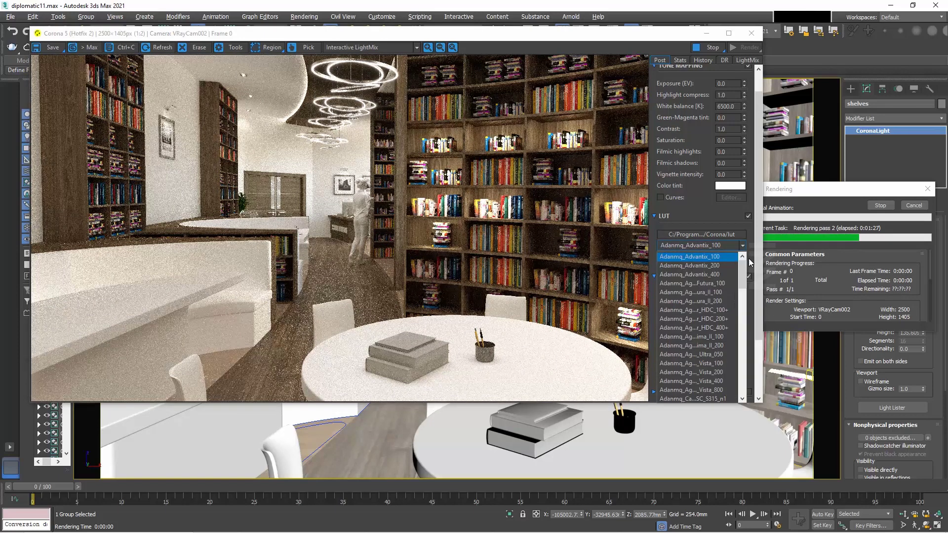
pyautogui.scroll(-5, 701, 346)
pyautogui.click(700, 364)
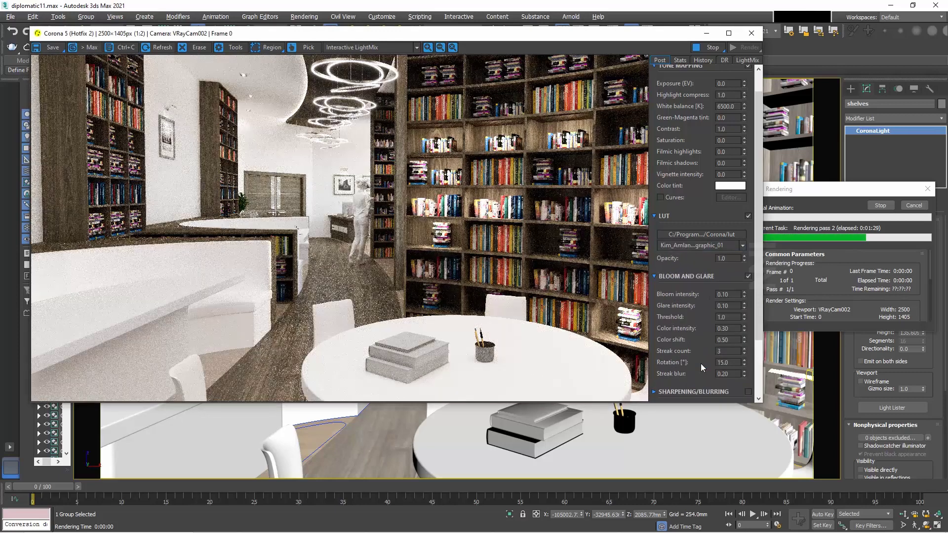
# Apply the Adanmq_Advantix_100 LUT to the render.
pyautogui.click(741, 245)
pyautogui.scroll(5, 701, 336)
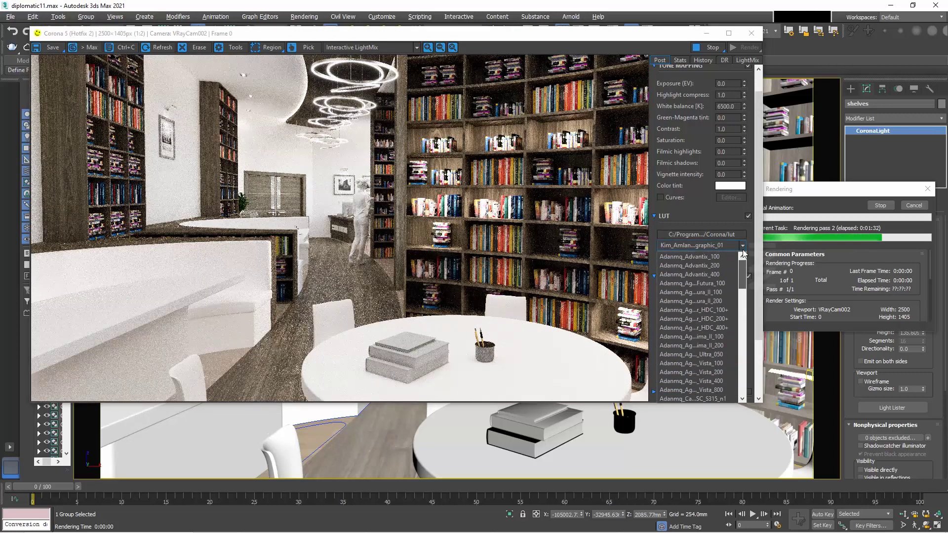
pyautogui.click(705, 255)
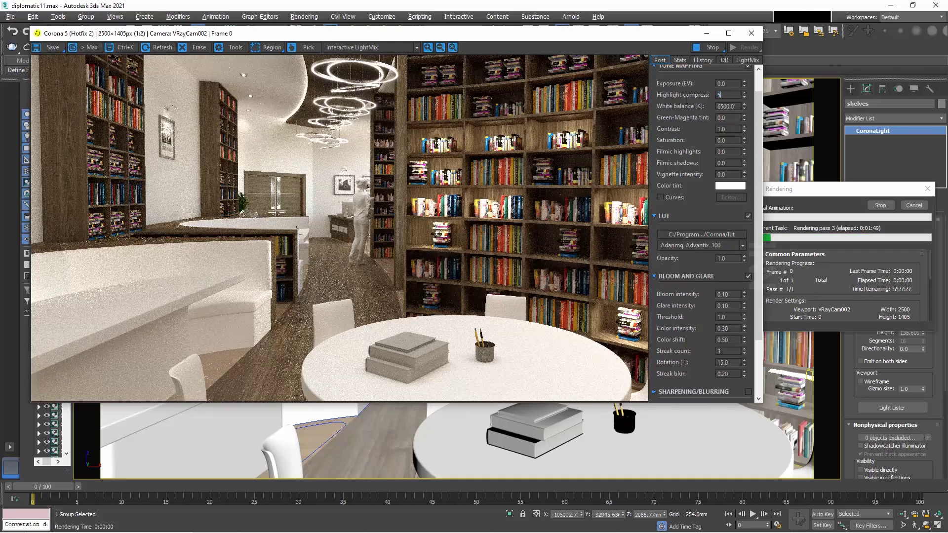
# Try highlight compression values of 5 and 6.268 on the render, resetting it to 1 after each trial.
pyautogui.press('Return')
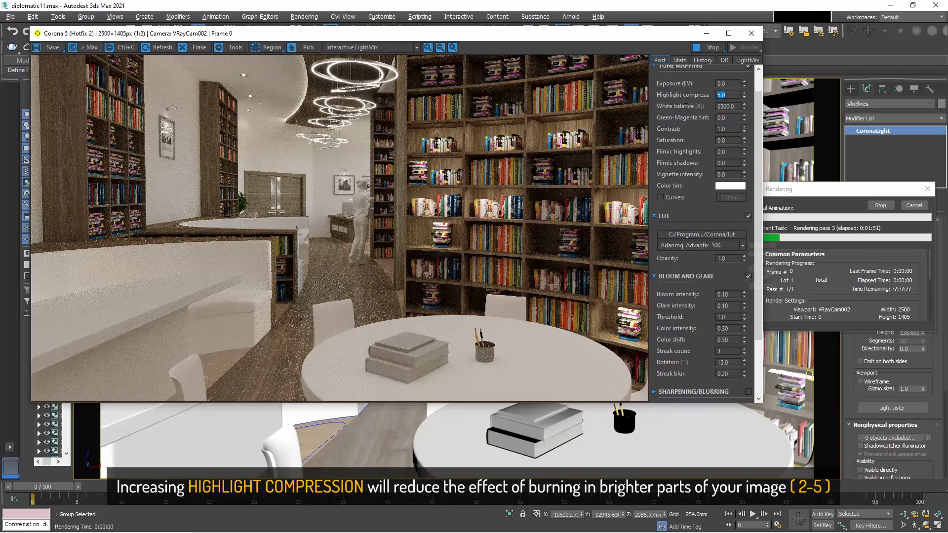
pyautogui.press('Return')
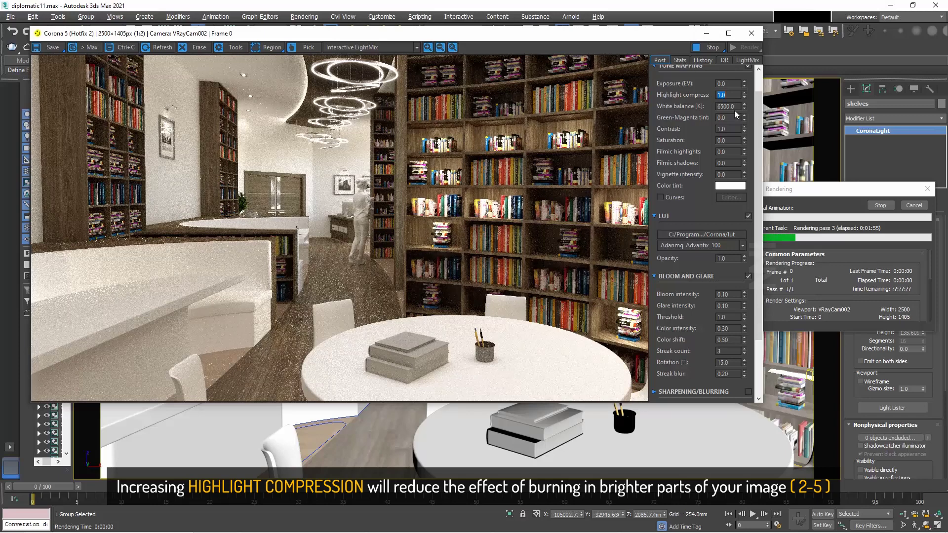
pyautogui.moveTo(744, 95); pyautogui.dragTo(745, 528)
pyautogui.moveTo(739, 346); pyautogui.dragTo(756, 370)
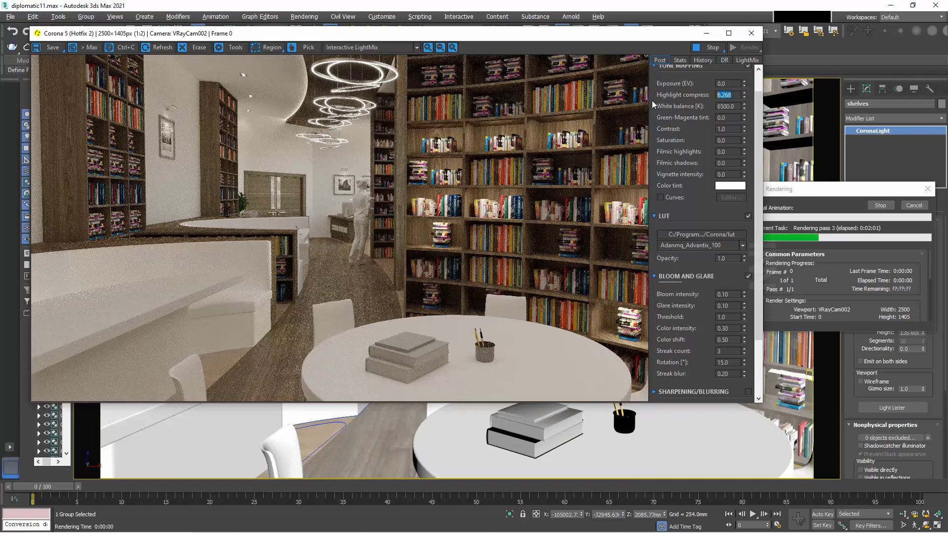
pyautogui.write('1')
pyautogui.press('Return')
# Try different white balance values on the render, including 7500, 5000 and 100 K, and return it to 6500 K.
pyautogui.doubleClick(732, 105)
pyautogui.write('85')
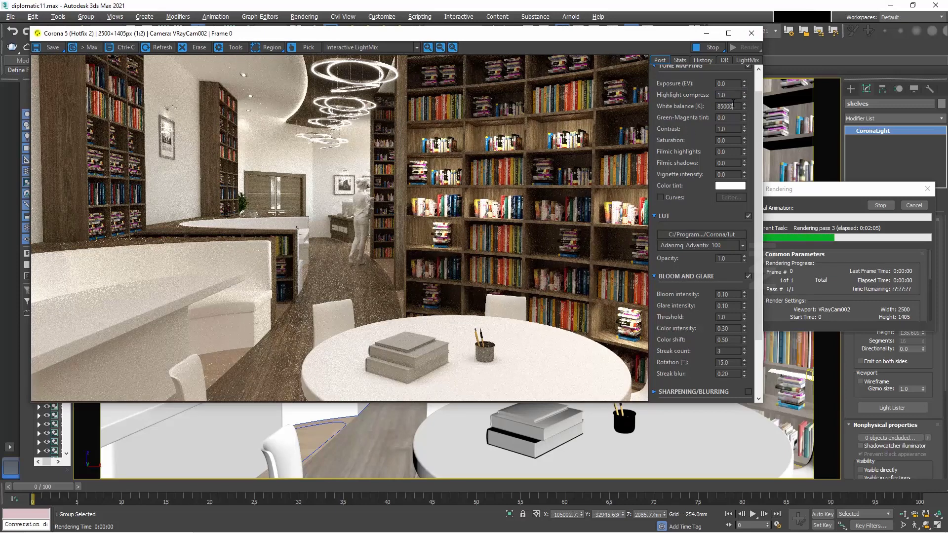
pyautogui.press('Return')
pyautogui.write('7500')
pyautogui.press('Return')
pyautogui.write('5000')
pyautogui.press('Return')
pyautogui.write('100')
pyautogui.press('Return')
pyautogui.write('65')
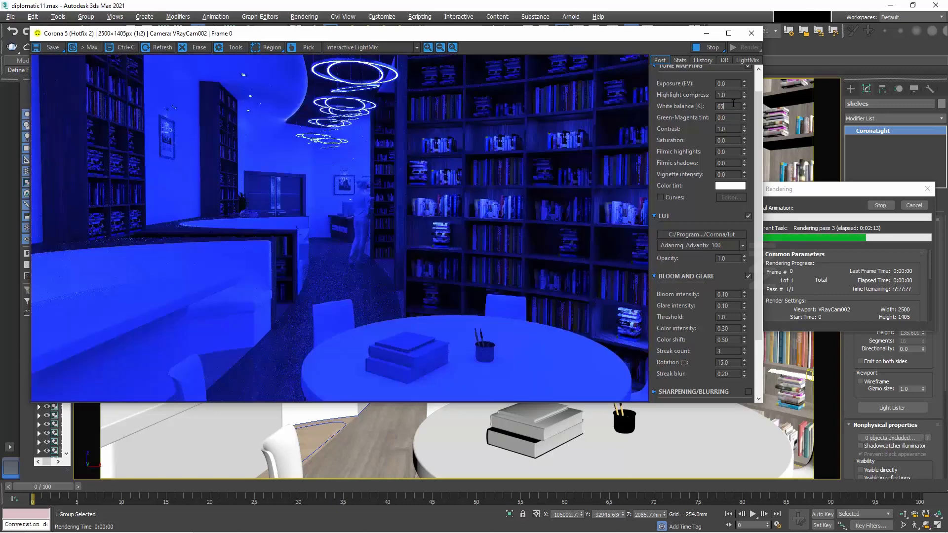
pyautogui.press('Return')
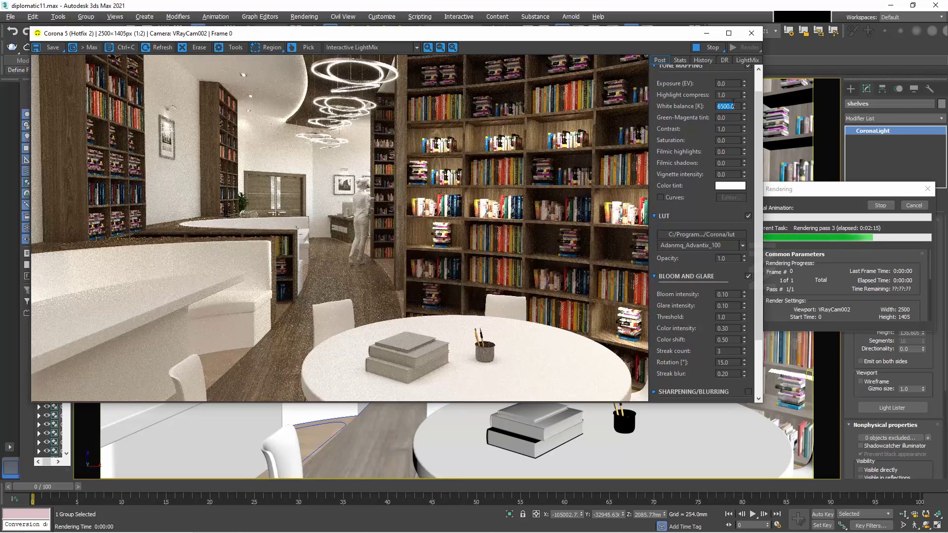
# Compare a white balance of 7500 K on the render and set it back to 6500 K.
pyautogui.write('7500')
pyautogui.press('Return')
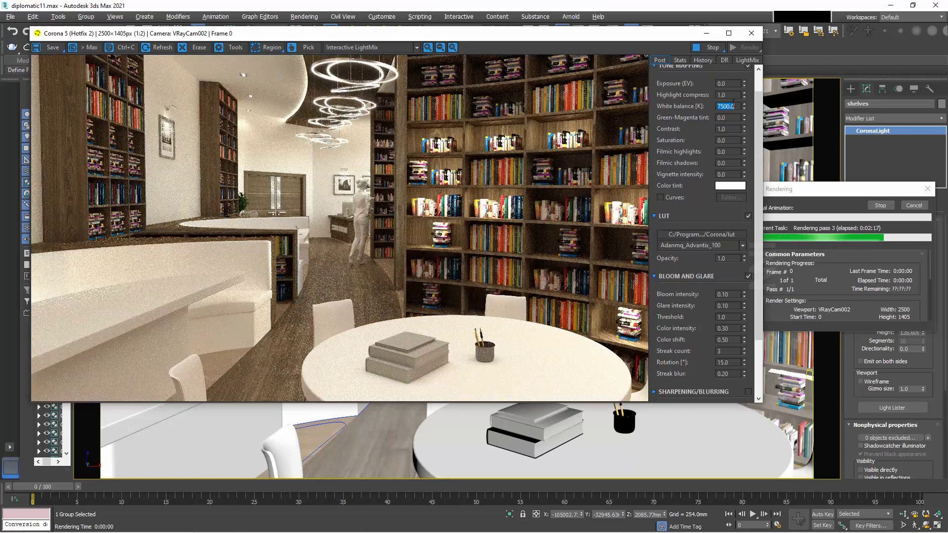
pyautogui.write('6500')
pyautogui.press('Return')
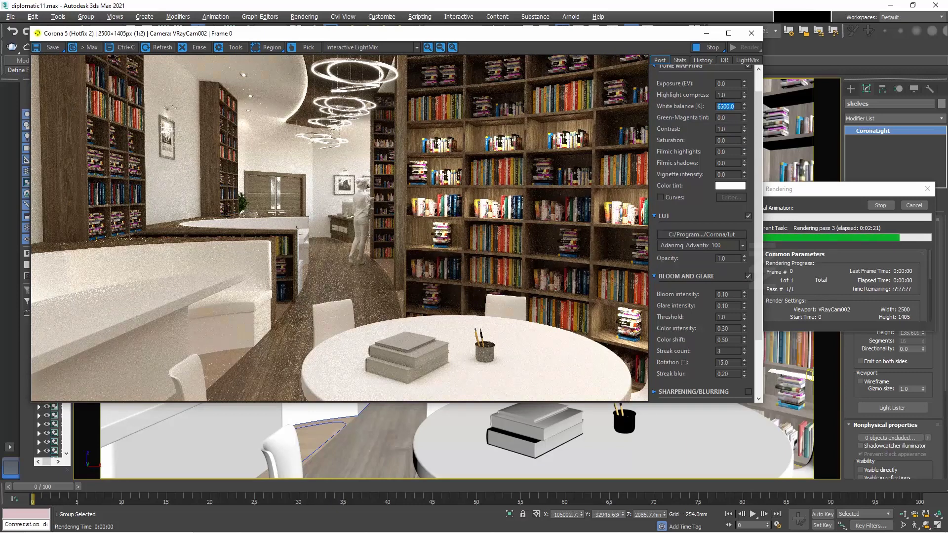
# Try shifting the green-magenta tint of the render and reset it to 0.
pyautogui.moveTo(744, 118); pyautogui.dragTo(674, 120)
pyautogui.write('0')
pyautogui.press('Return')
# Try stronger and weaker contrast on the render, including 2.357, and reset it to 1.
pyautogui.moveTo(743, 126); pyautogui.dragTo(738, 488)
pyautogui.moveTo(737, 100); pyautogui.dragTo(744, 512)
pyautogui.moveTo(732, 393)
pyautogui.mouseDown()
pyautogui.moveTo(730, 508)
pyautogui.moveTo(718, 233)
pyautogui.moveTo(726, 413)
pyautogui.moveTo(734, 396)
pyautogui.mouseUp()
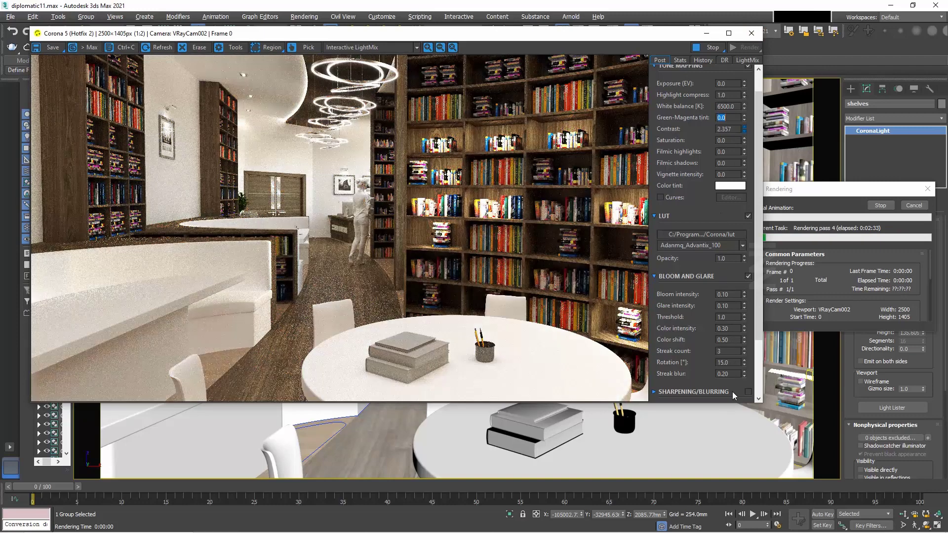
pyautogui.moveTo(730, 462); pyautogui.dragTo(719, 295)
pyautogui.click(730, 130)
pyautogui.write('1')
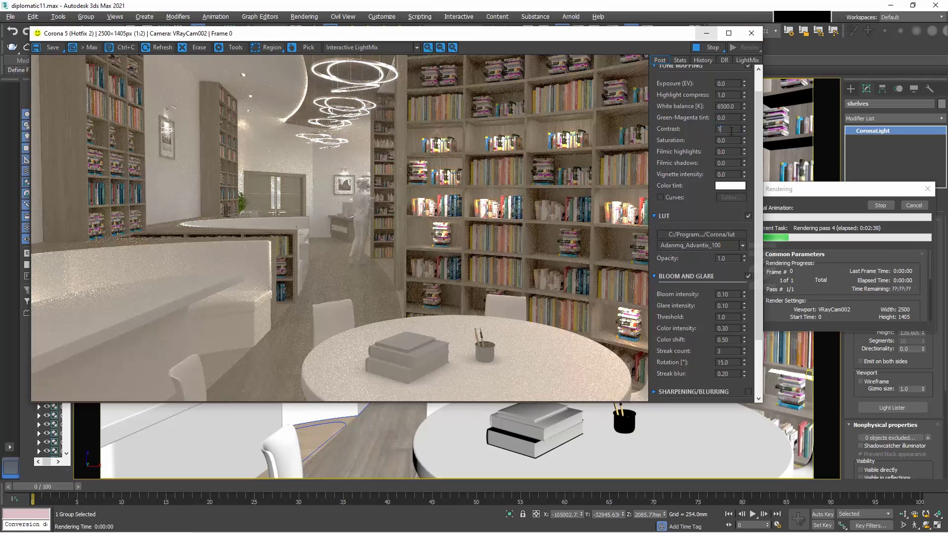
pyautogui.press('Return')
# Try desaturating the render to a saturation of -1 and reset it to 0.
pyautogui.moveTo(742, 139)
pyautogui.mouseDown()
pyautogui.moveTo(751, 105)
pyautogui.moveTo(759, 463)
pyautogui.moveTo(775, 73)
pyautogui.moveTo(735, 125)
pyautogui.mouseUp()
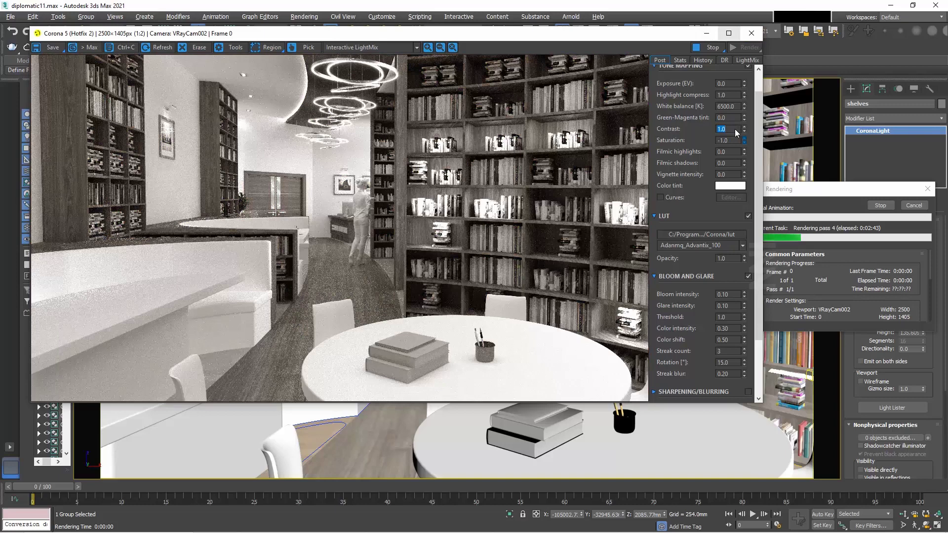
pyautogui.moveTo(733, 141); pyautogui.dragTo(677, 142)
pyautogui.write('0')
pyautogui.press('Return')
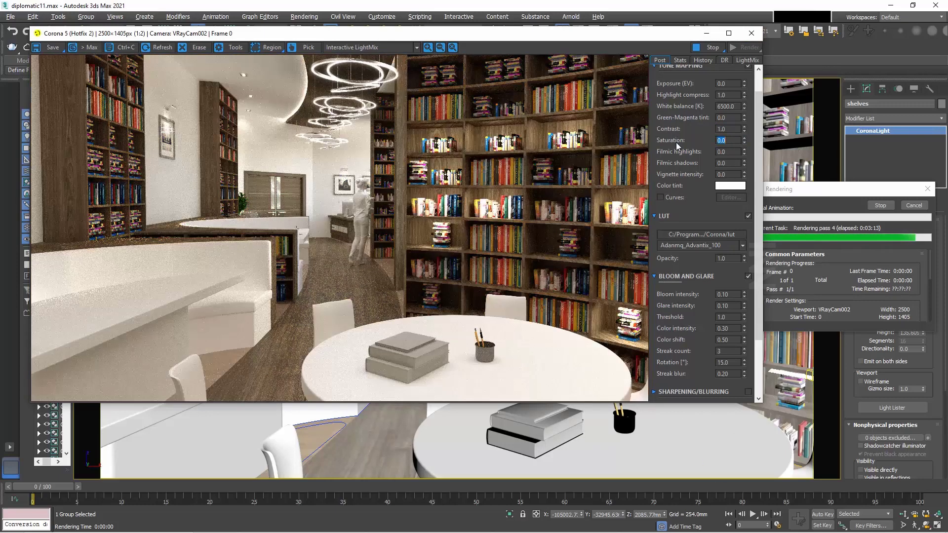
# Enable the tone-mapping curves and try reshaping the brightness curve with several points, finishing with the curve reset.
pyautogui.click(662, 197)
pyautogui.click(731, 197)
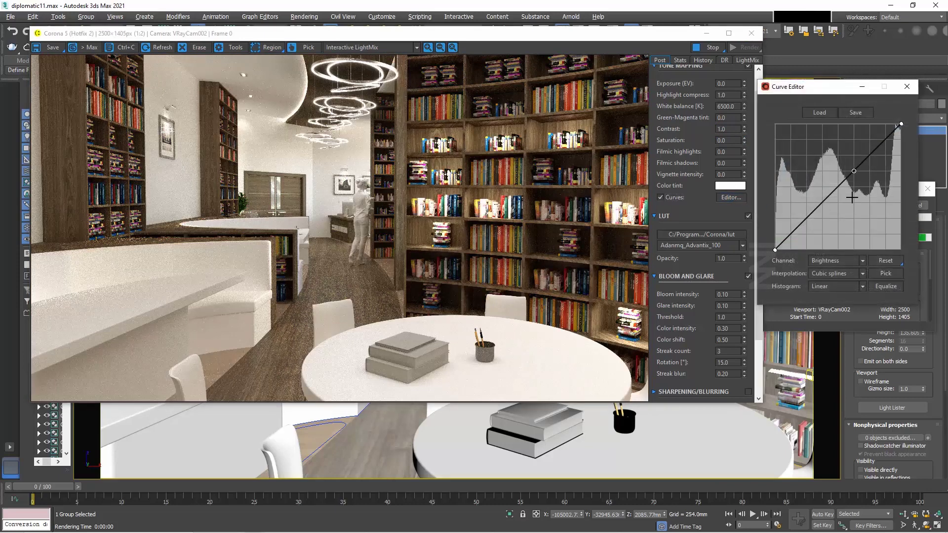
pyautogui.moveTo(821, 166); pyautogui.dragTo(833, 191)
pyautogui.moveTo(864, 163); pyautogui.dragTo(856, 163)
pyautogui.moveTo(812, 218); pyautogui.dragTo(834, 195)
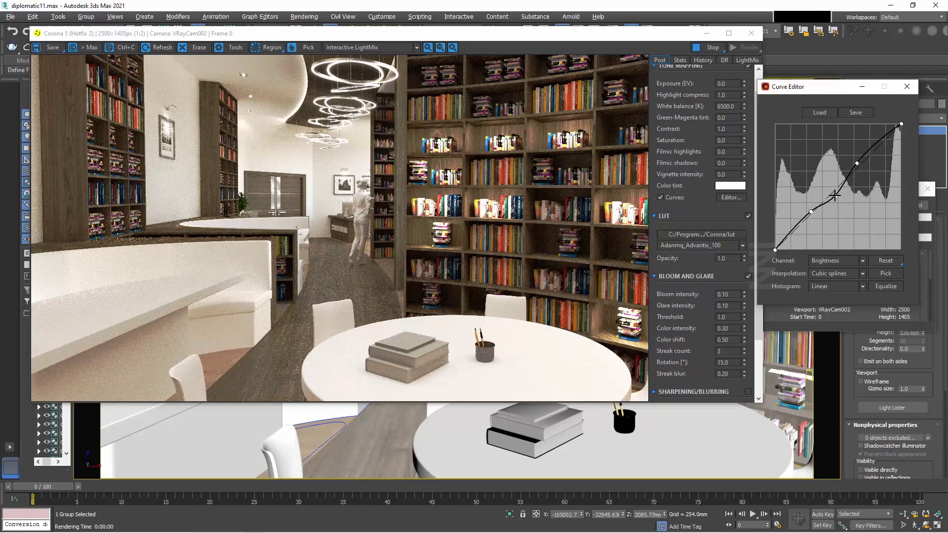
pyautogui.moveTo(834, 196); pyautogui.dragTo(832, 183)
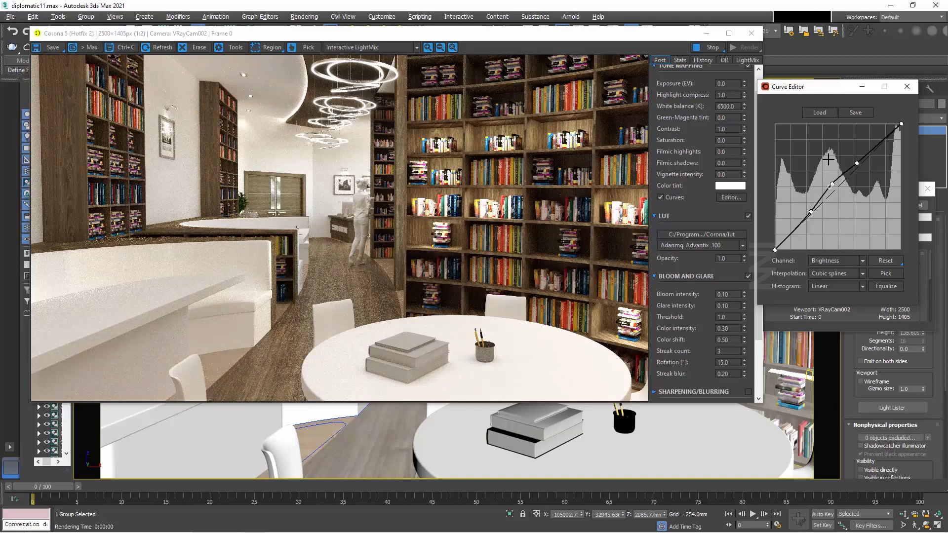
pyautogui.click(886, 261)
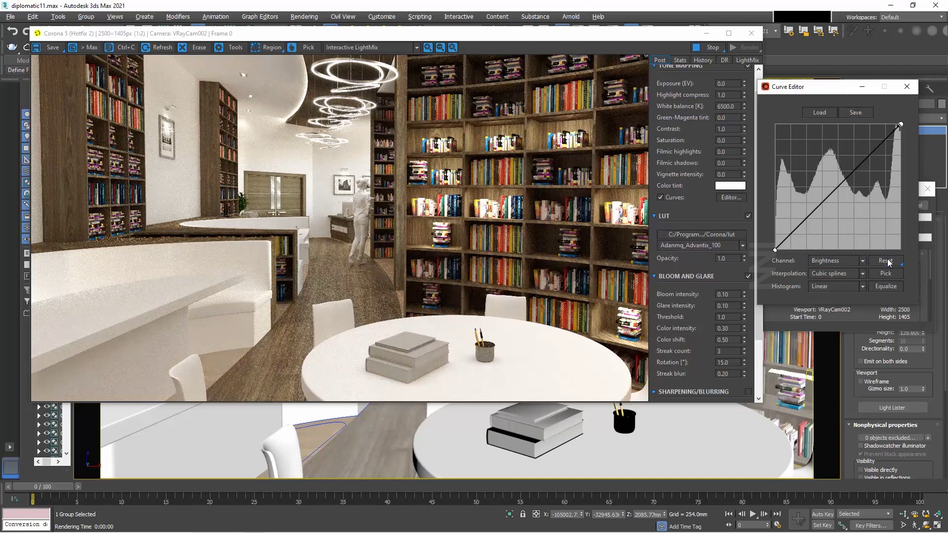
pyautogui.click(906, 87)
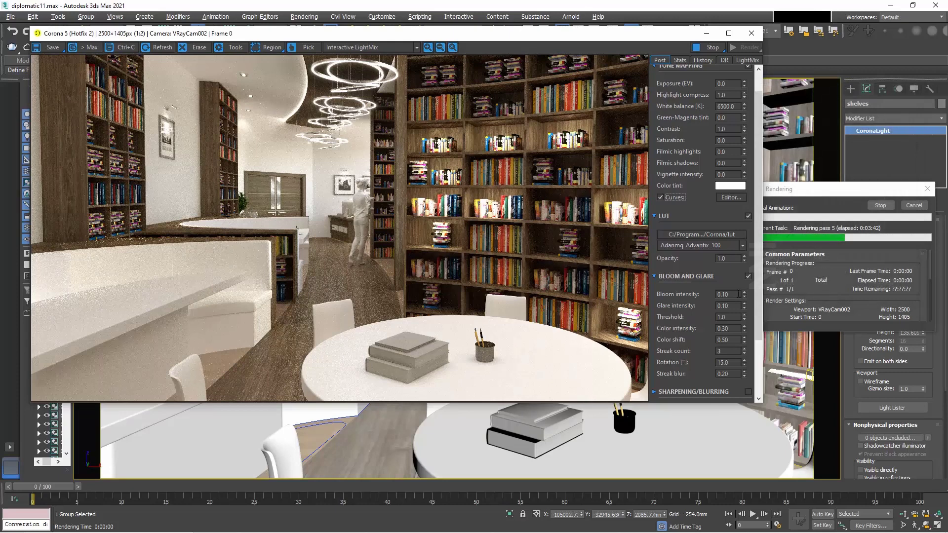
# Try the sharpening/blurring effect with a sharpen amount of 1 and switch the effect off again.
pyautogui.scroll(-3, 761, 306)
pyautogui.click(747, 318)
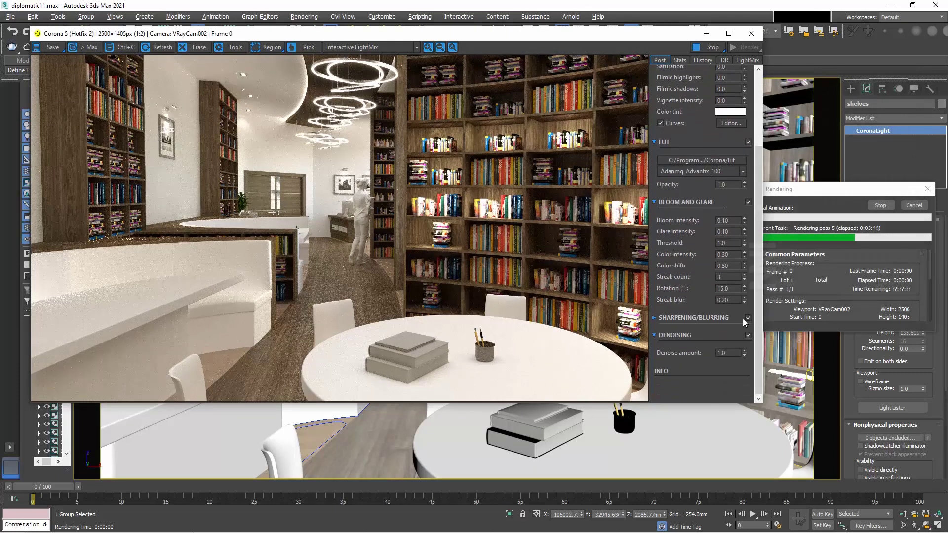
pyautogui.click(656, 318)
pyautogui.moveTo(744, 335); pyautogui.dragTo(751, 110)
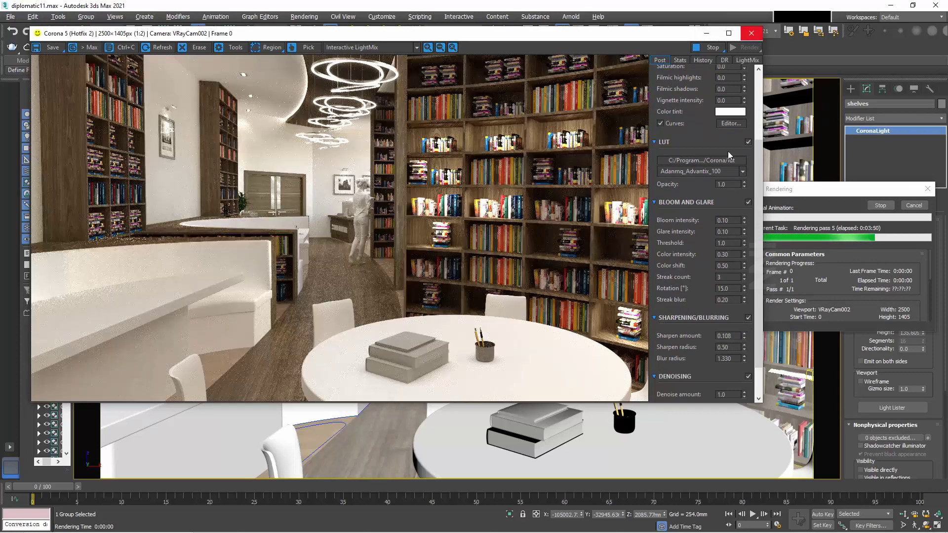
pyautogui.moveTo(730, 337); pyautogui.dragTo(638, 358)
pyautogui.write('1')
pyautogui.press('Return')
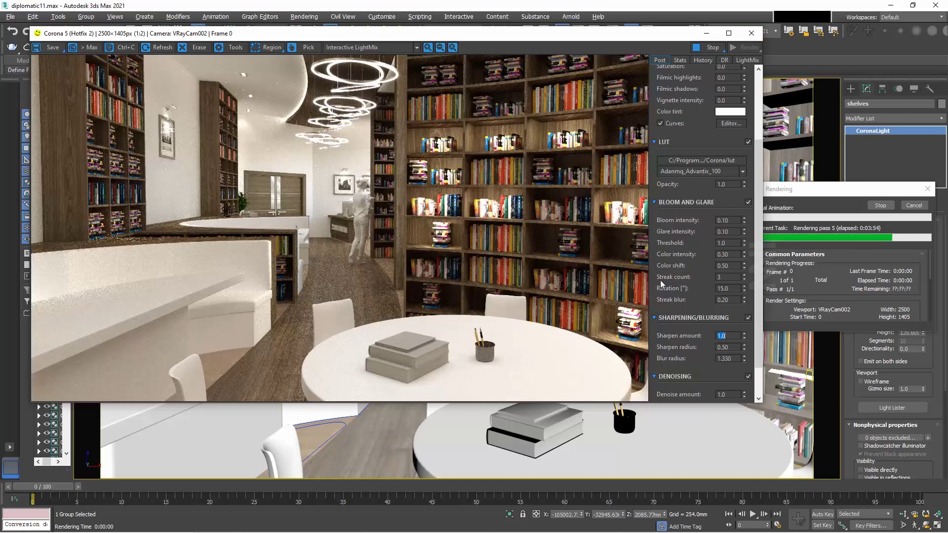
pyautogui.click(748, 318)
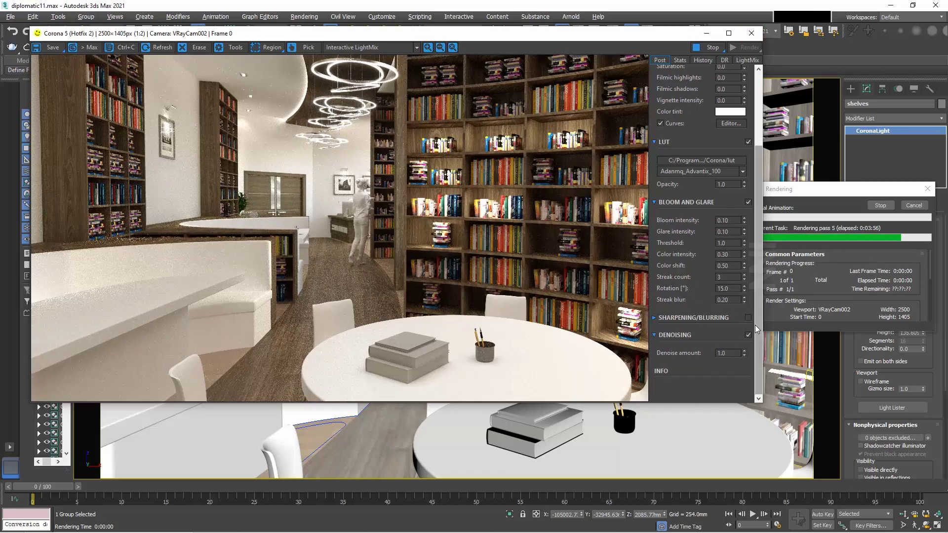
# Set the glare intensity of the bloom and glare effect to 0.5.
pyautogui.moveTo(760, 218); pyautogui.dragTo(742, 89)
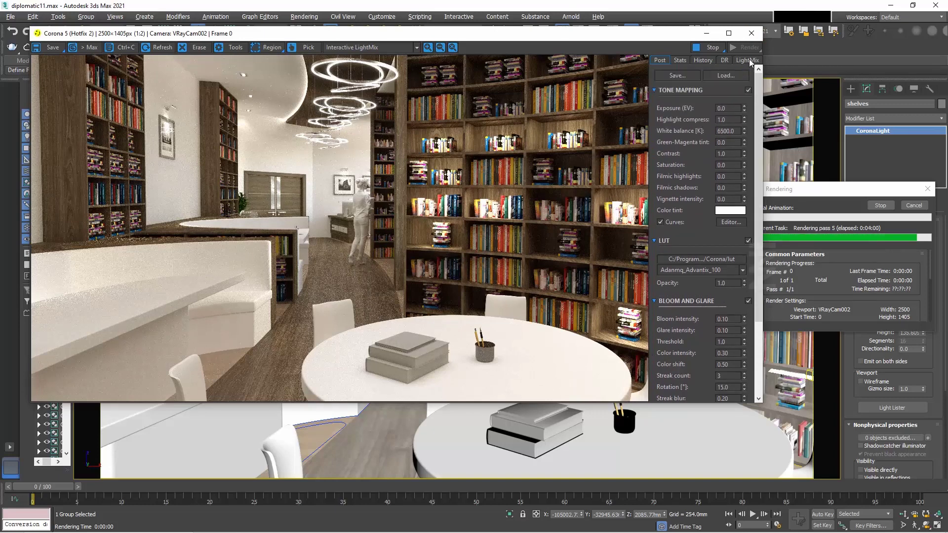
pyautogui.click(747, 60)
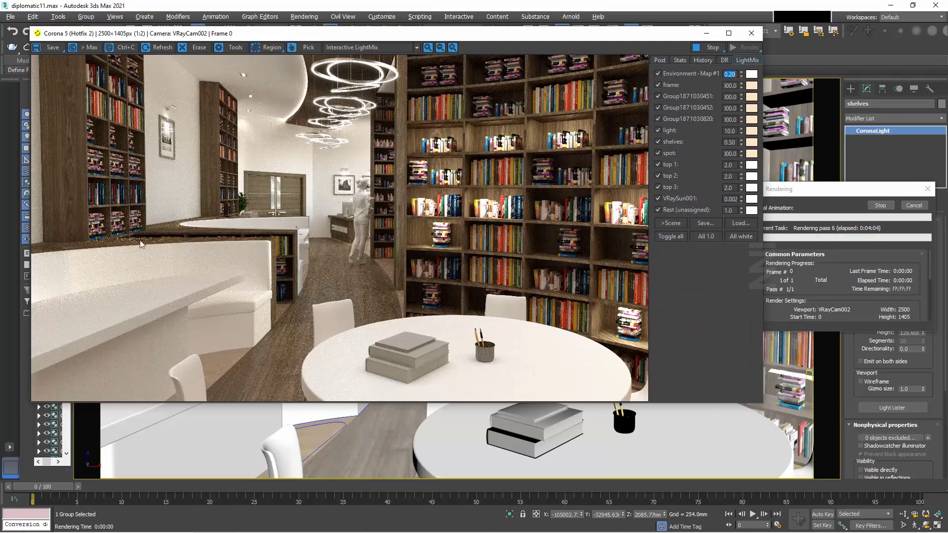
pyautogui.click(679, 59)
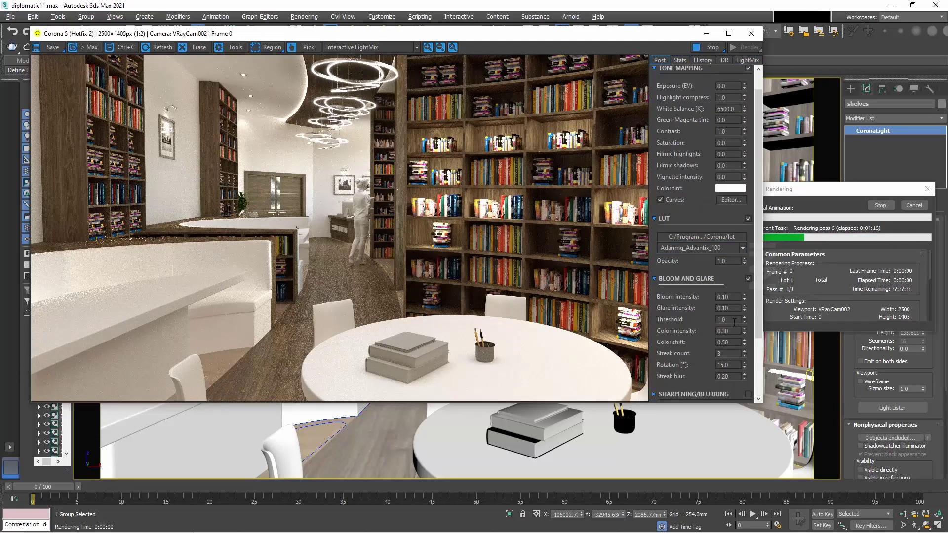
pyautogui.doubleClick(733, 307)
pyautogui.write('0.5')
pyautogui.press('Return')
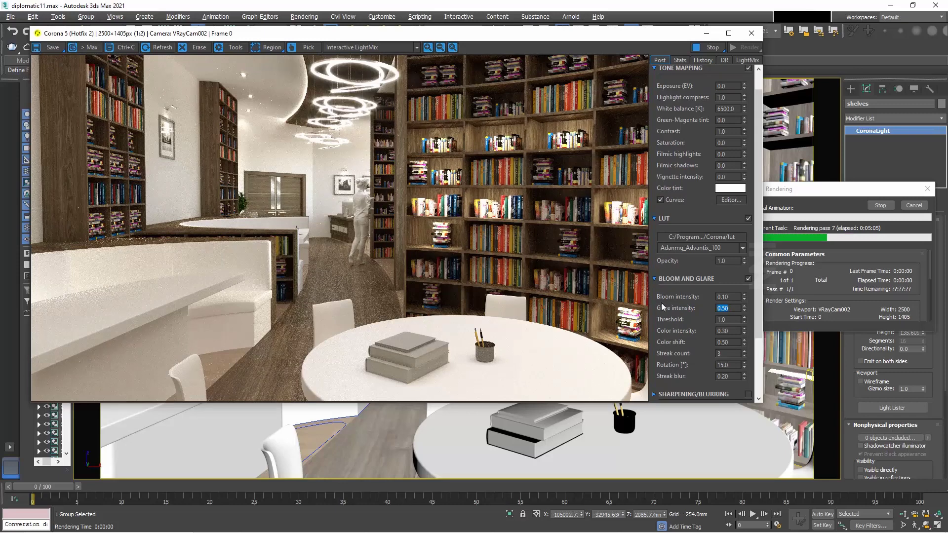
# Set the intensity of the shelves light in the LightMix to 1.
pyautogui.click(748, 61)
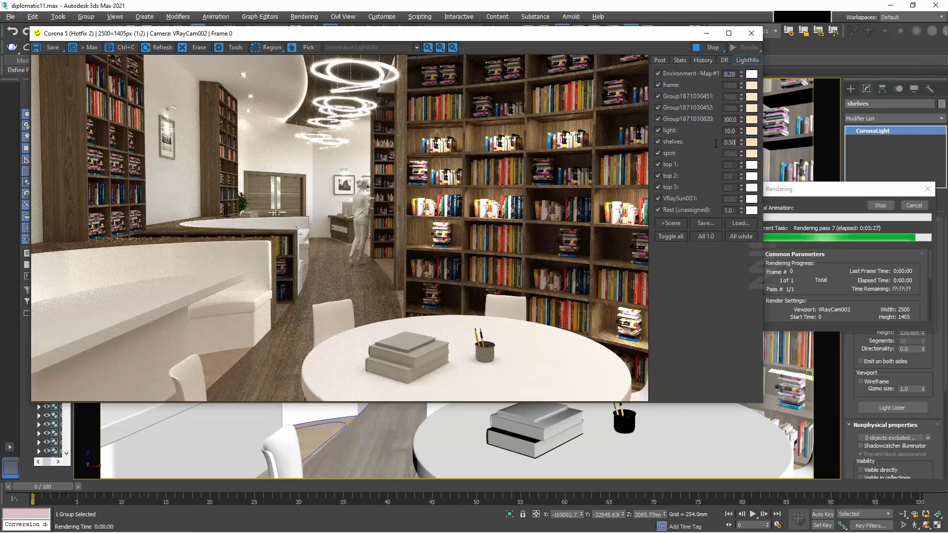
pyautogui.write('1')
pyautogui.press('Return')
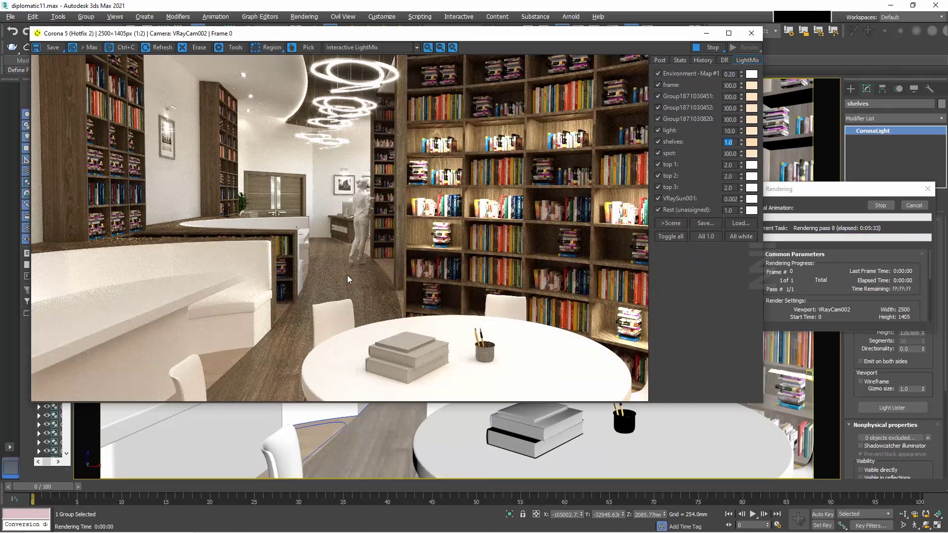
# Set the tone-mapping contrast to 0.828, trying 0.9 first.
pyautogui.click(659, 60)
pyautogui.write('.90')
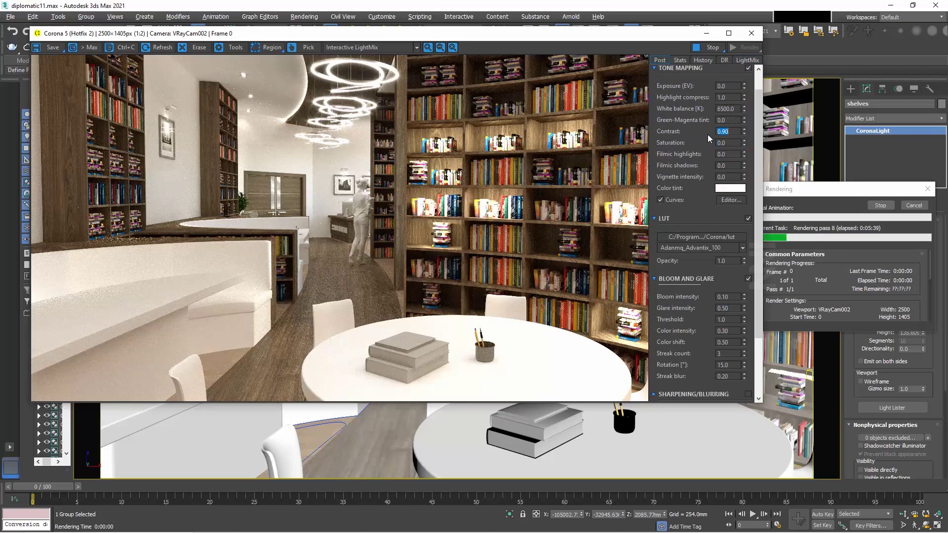
pyautogui.moveTo(743, 133)
pyautogui.mouseDown()
pyautogui.moveTo(747, 179)
pyautogui.moveTo(745, 142)
pyautogui.mouseUp()
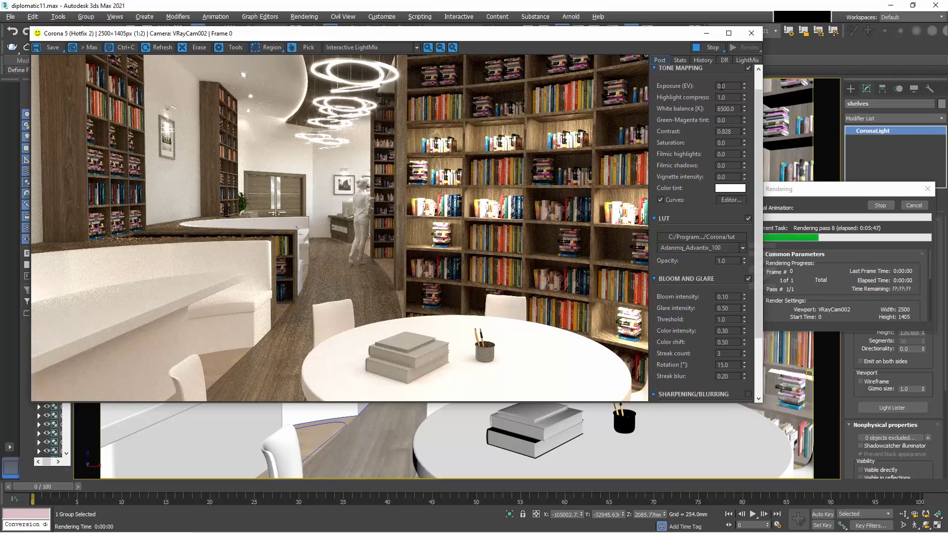
# Set the Environment - Map #1 intensity in the LightMix to 100 and return to the post-processing settings.
pyautogui.click(744, 59)
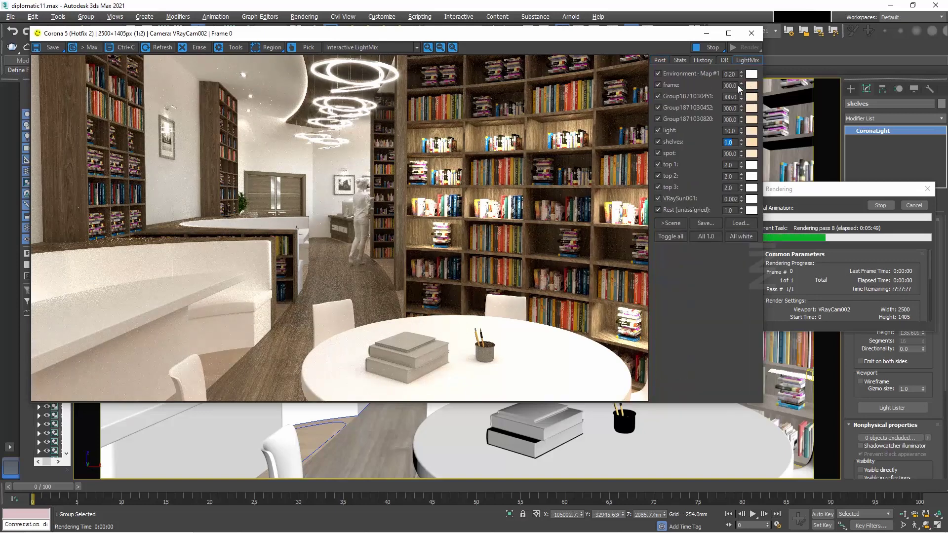
pyautogui.write('1')
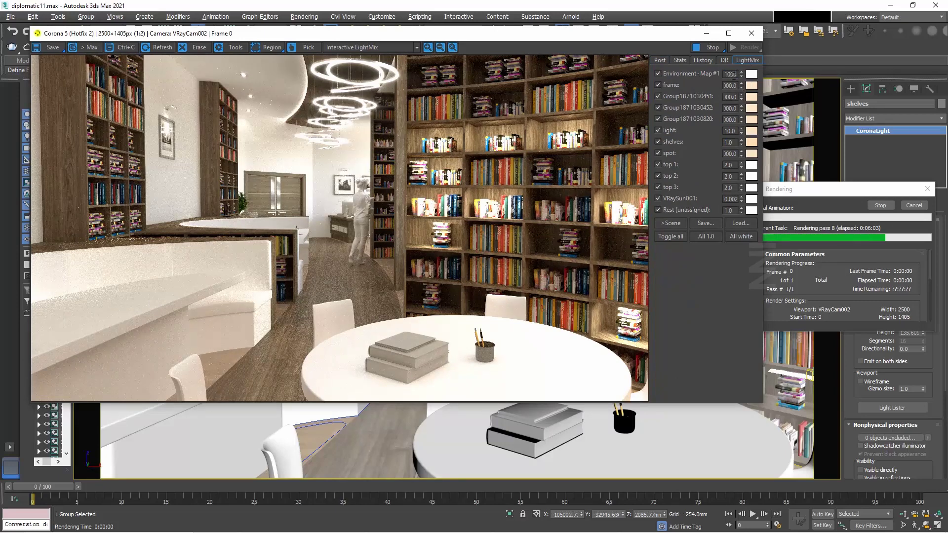
pyautogui.write('00')
pyautogui.press('Return')
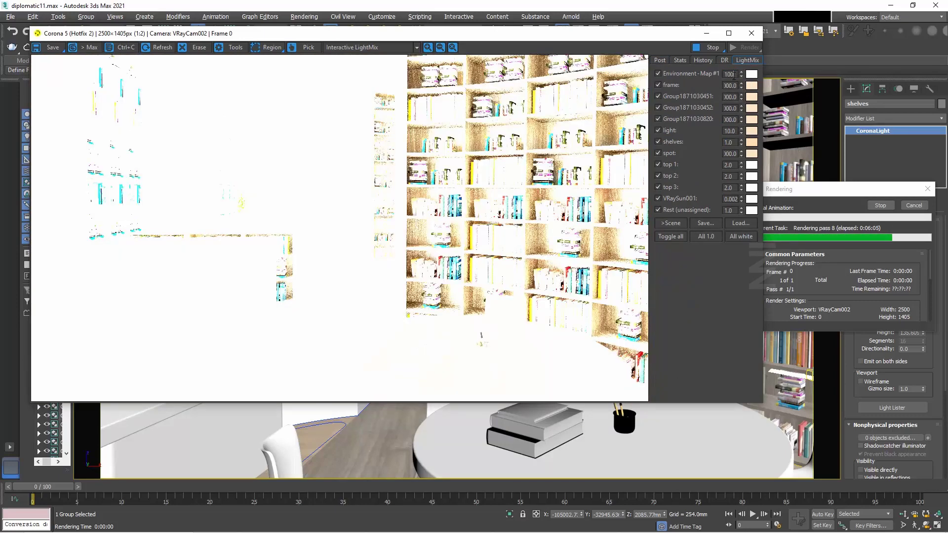
pyautogui.press('Return')
pyautogui.click(660, 59)
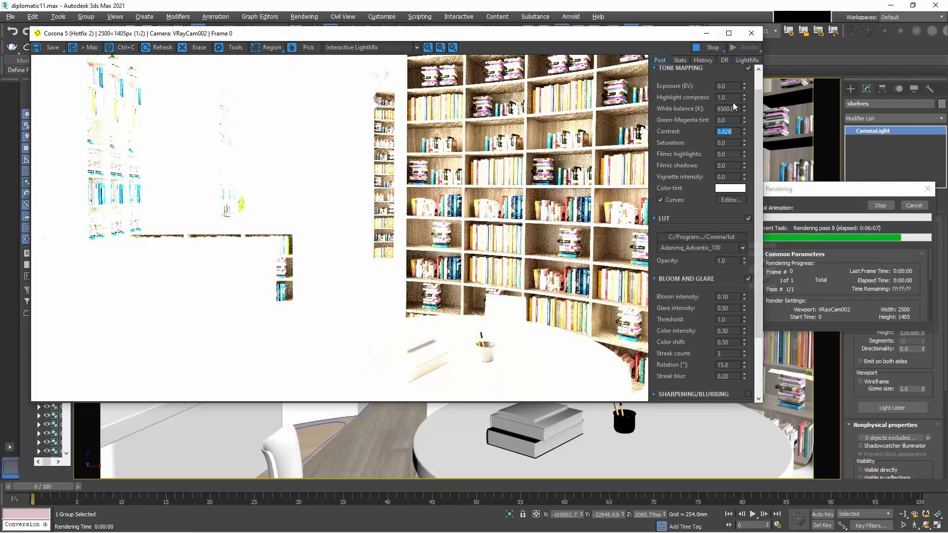
# Set the tone-mapping highlight compression to 10.
pyautogui.write('10')
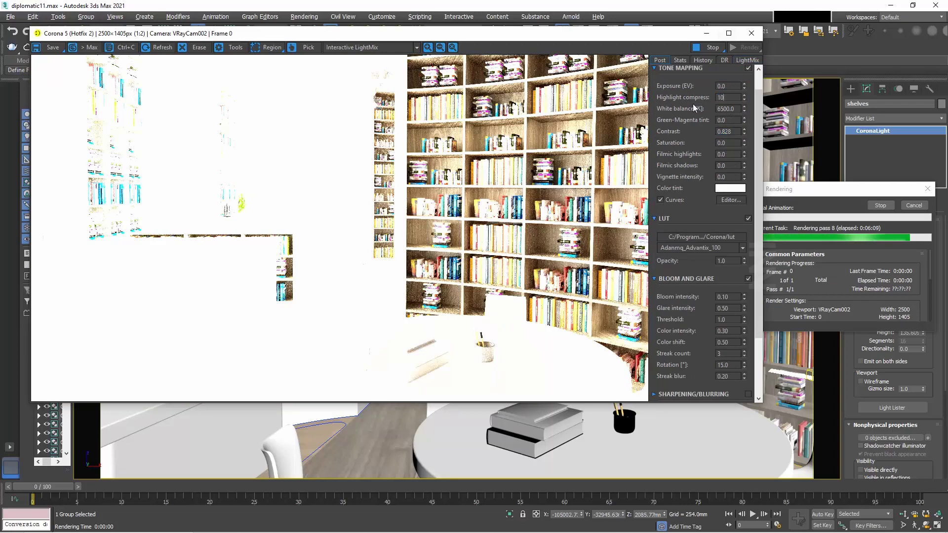
pyautogui.press('Return')
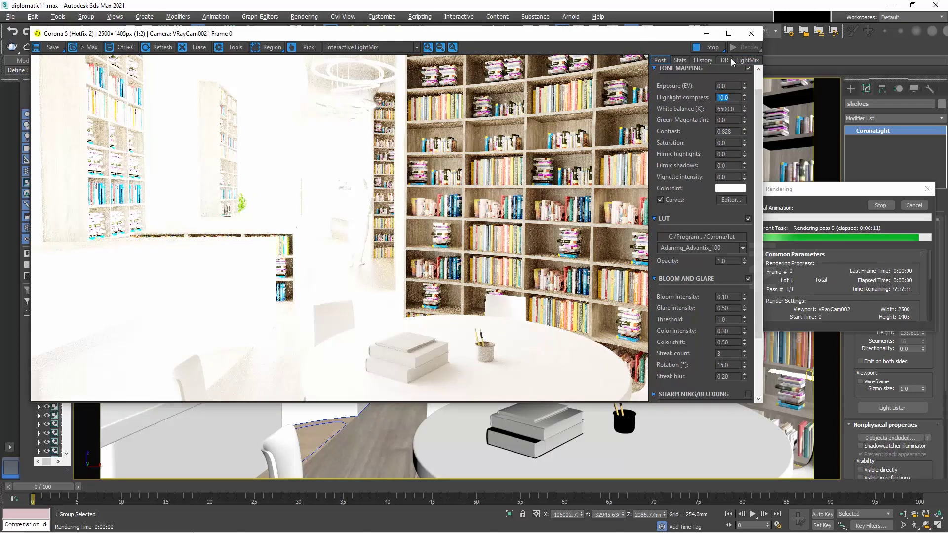
# Set the Environment - Map #1 intensity in the LightMix to 0.5.
pyautogui.click(747, 60)
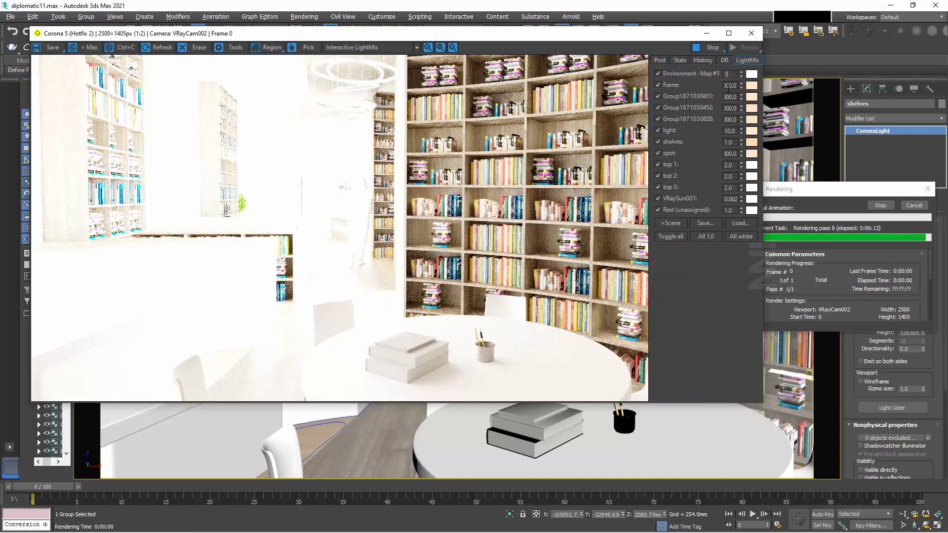
pyautogui.write('1')
pyautogui.press('Return')
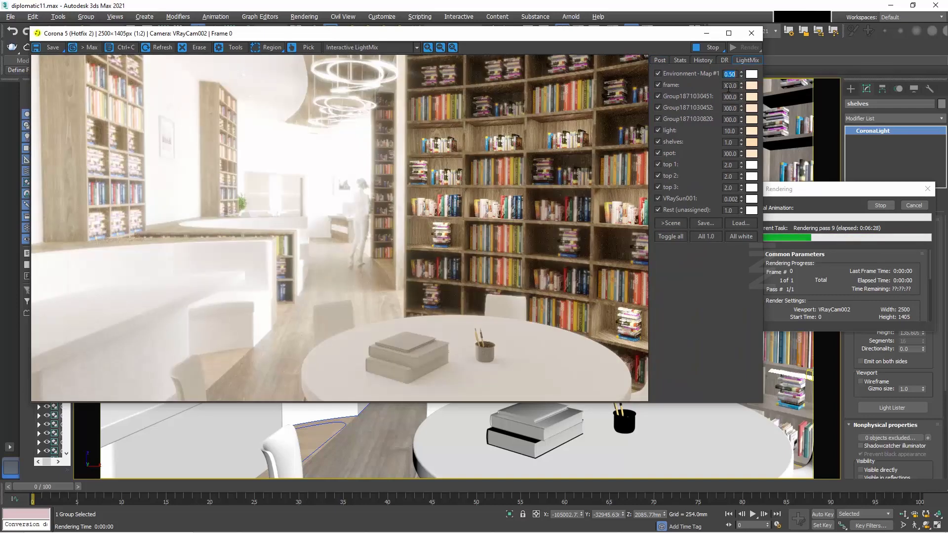
# Set the tone-mapping highlight compression to 2, trying 1 first.
pyautogui.click(660, 60)
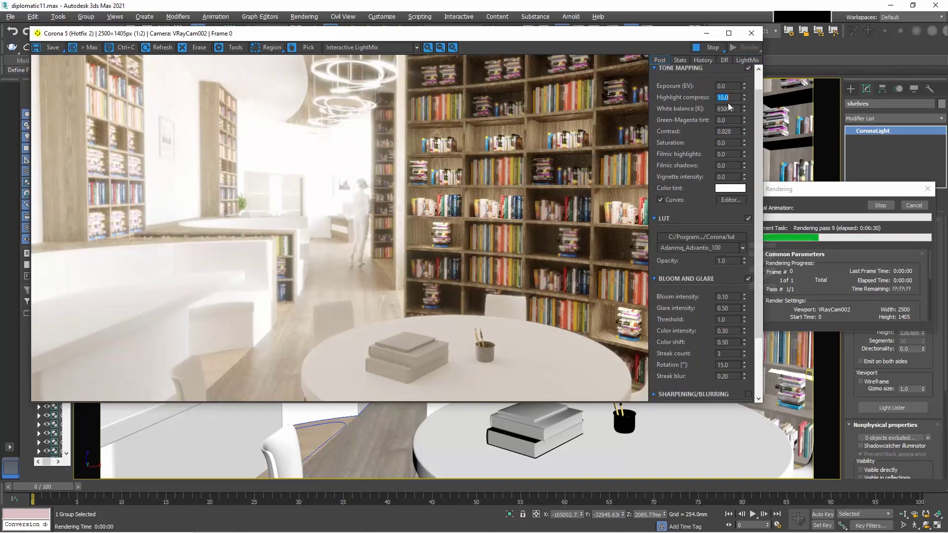
pyautogui.write('1')
pyautogui.press('Return')
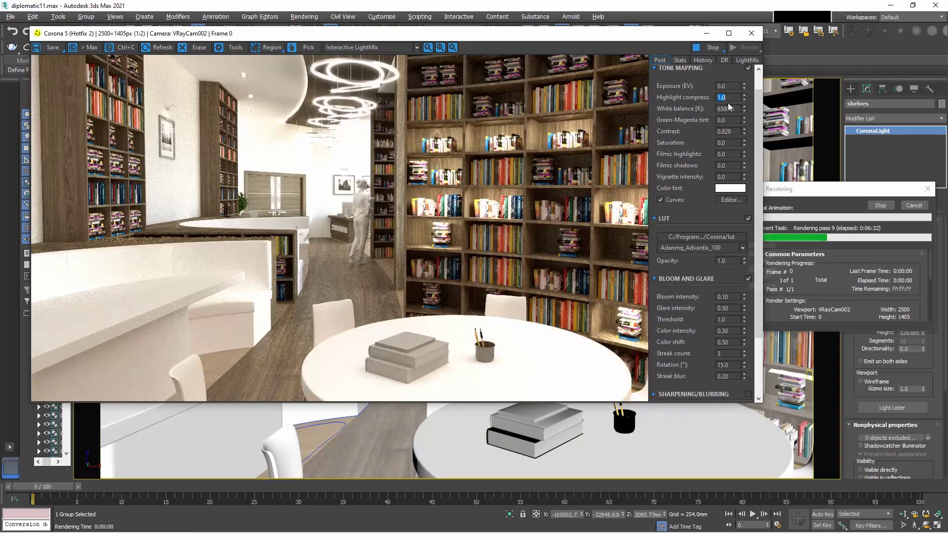
pyautogui.write('2')
pyautogui.press('Return')
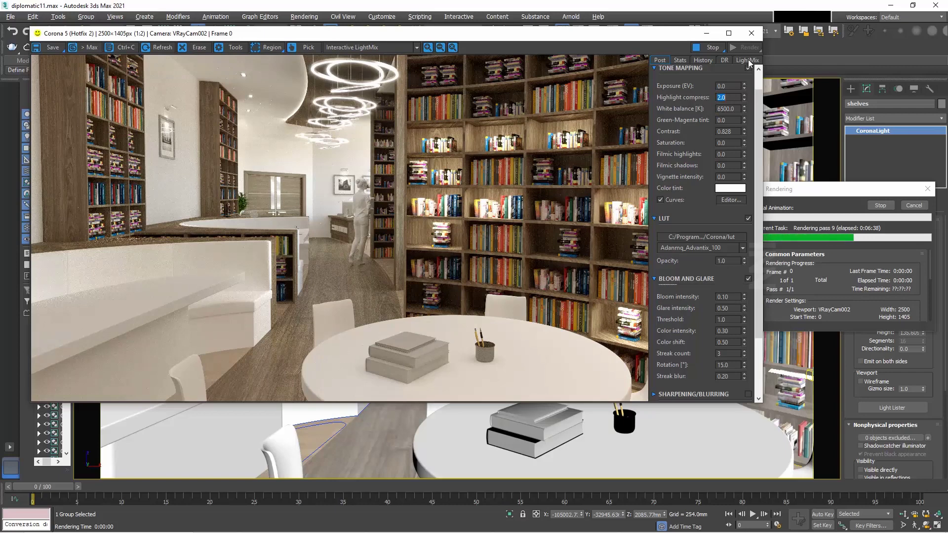
pyautogui.click(748, 59)
pyautogui.doubleClick(731, 98)
pyautogui.write('5000')
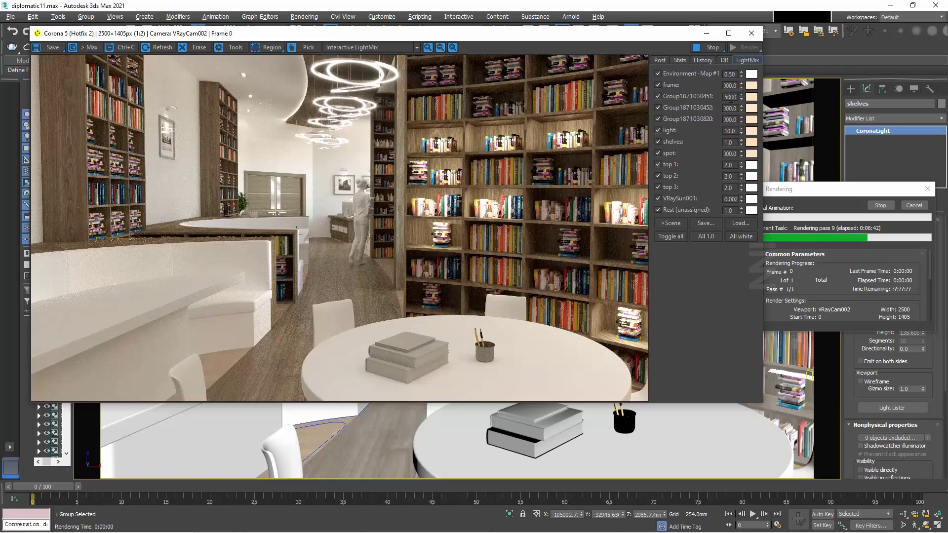
pyautogui.press('Return')
pyautogui.click(751, 97)
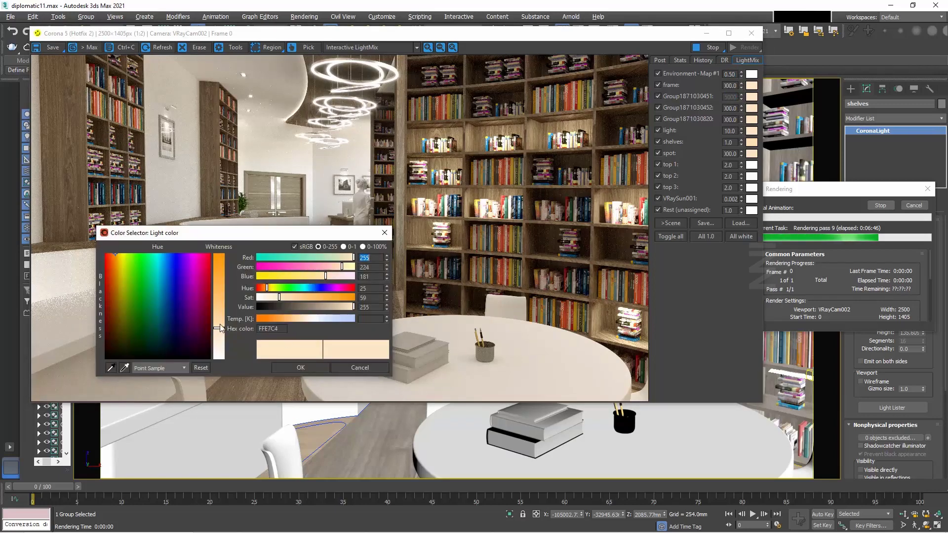
pyautogui.click(308, 367)
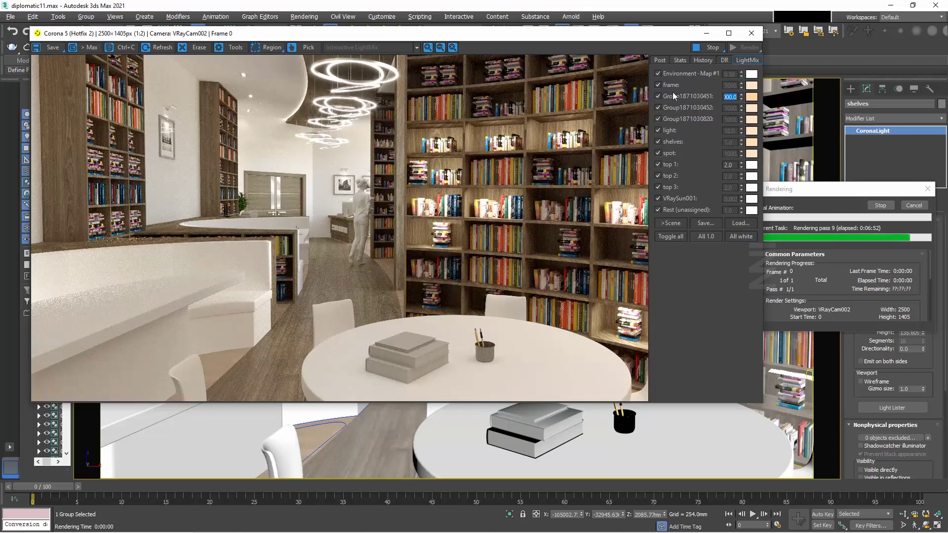
# Change the colour of the frame light in the LightMix to a deeper, more saturated orange.
pyautogui.click(753, 87)
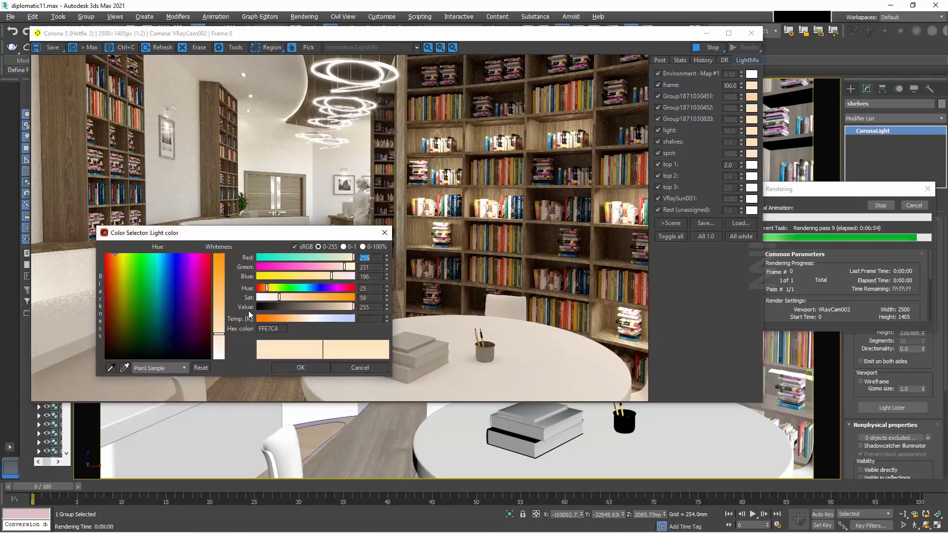
pyautogui.moveTo(221, 322); pyautogui.dragTo(220, 292)
pyautogui.click(301, 368)
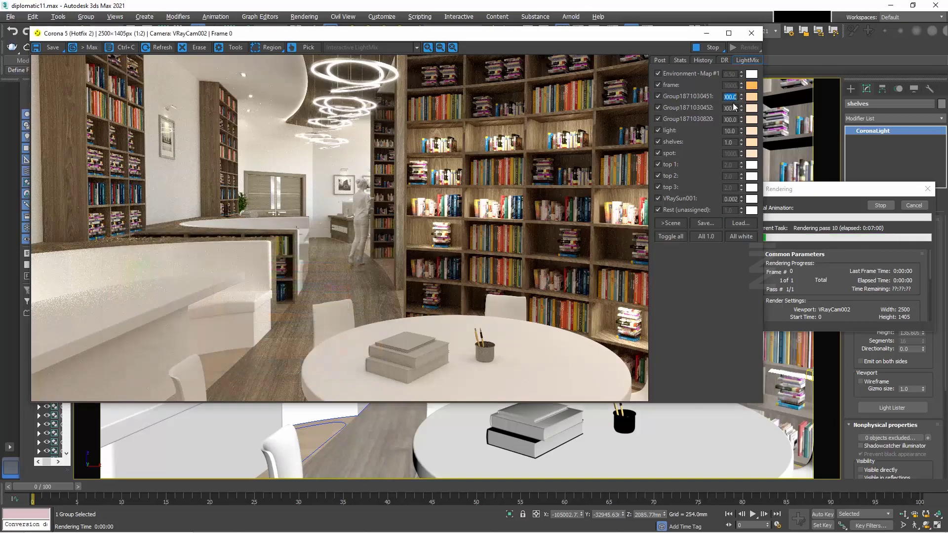